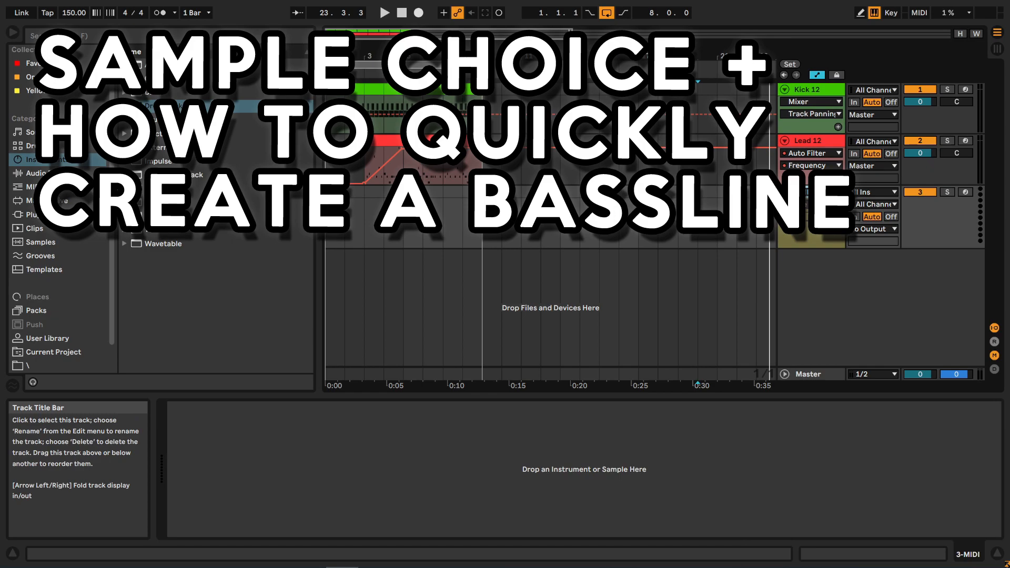
- Rename the new MIDI track as Kick and load an empty Drum Rack onto it
type("Kick 12")
key("Return")
double_click(176, 106)
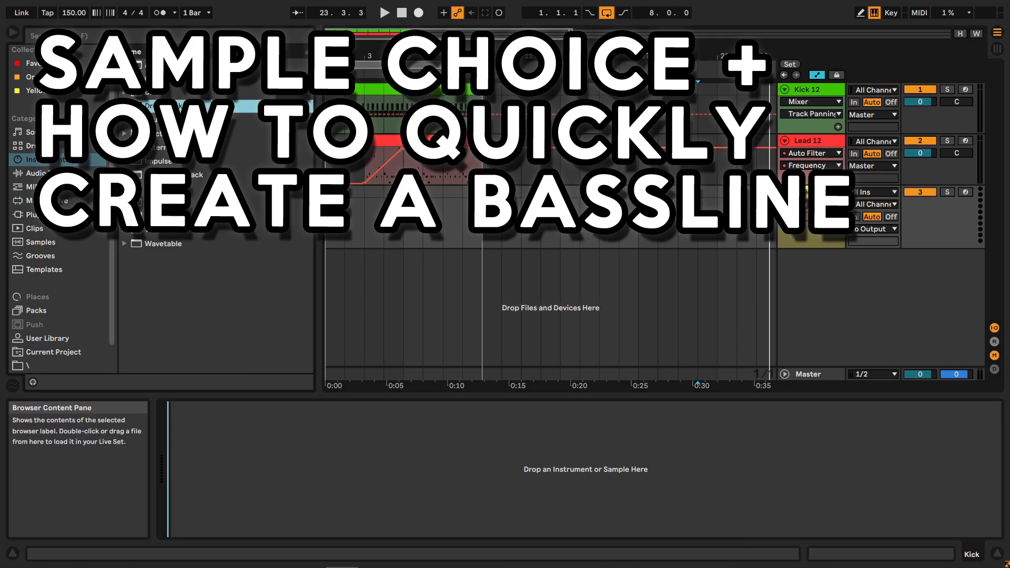
- Browse to the VEC1 BD Clubby kick samples, select the group from Clubby 35 onward and load them onto the Drum Rack pads
left_click(36, 311)
left_click(31, 366)
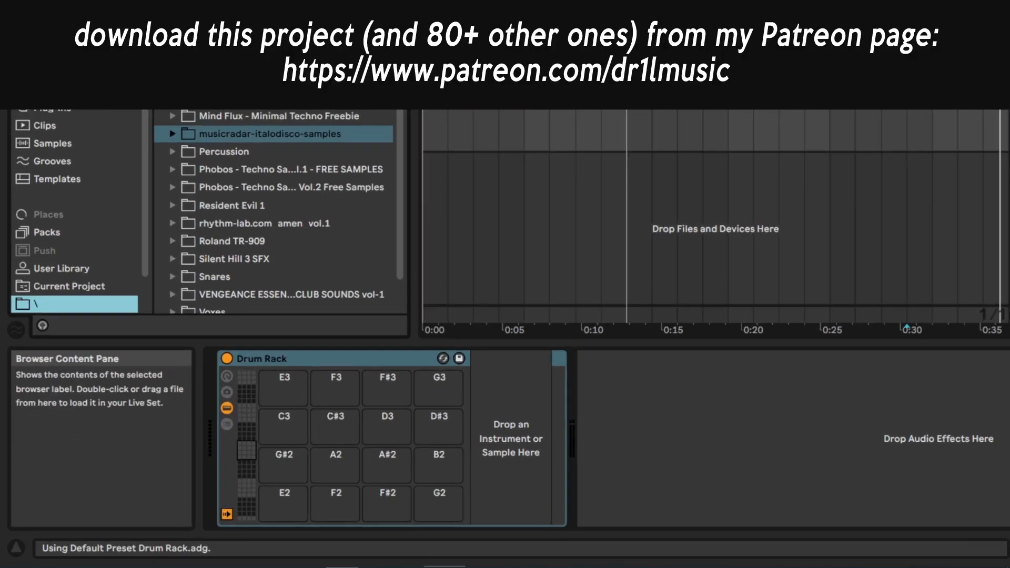
scroll(273, 211, "down", 2)
left_click(173, 232)
scroll(178, 232, "down", 16)
scroll(252, 182, "down", 4)
left_click(253, 181)
scroll(252, 181, "up", 5)
key("ctrl+a")
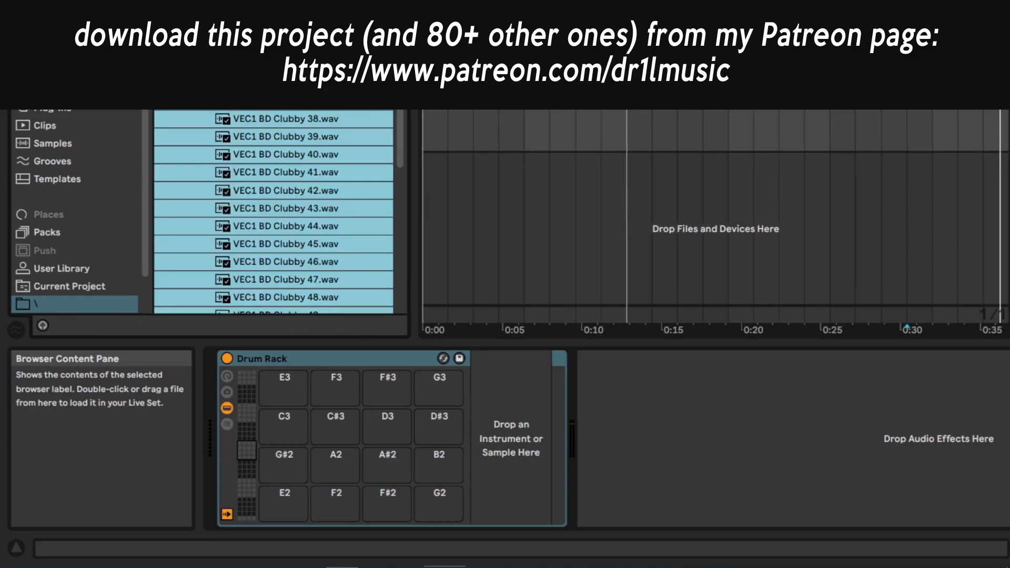
left_click_drag(253, 181, 283, 505)
- Audition several kick pads, including VEC1 BD Clubby 40 and 45, and choose VEC1 BD Clubby 39
left_click(335, 459)
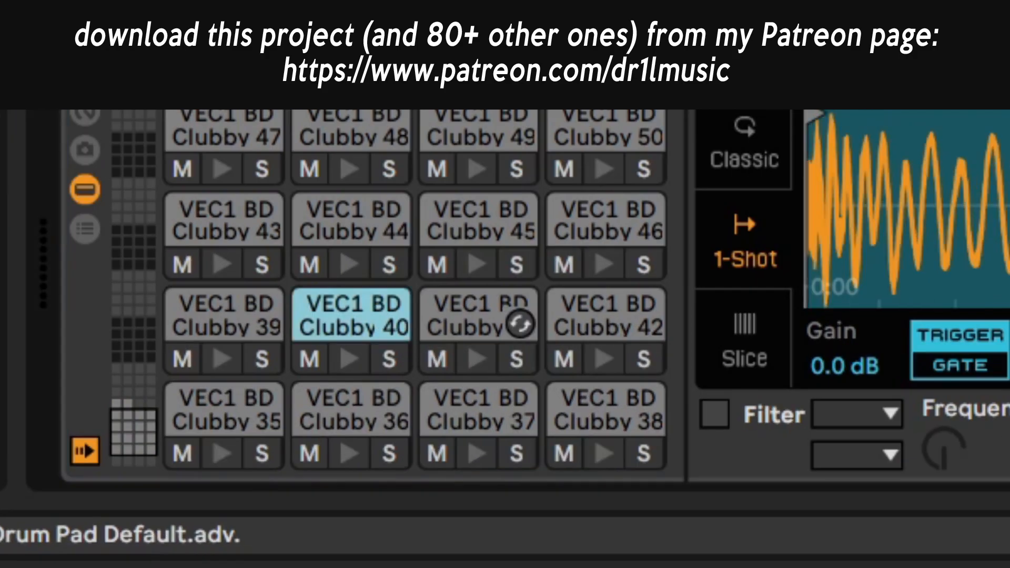
left_click(518, 226)
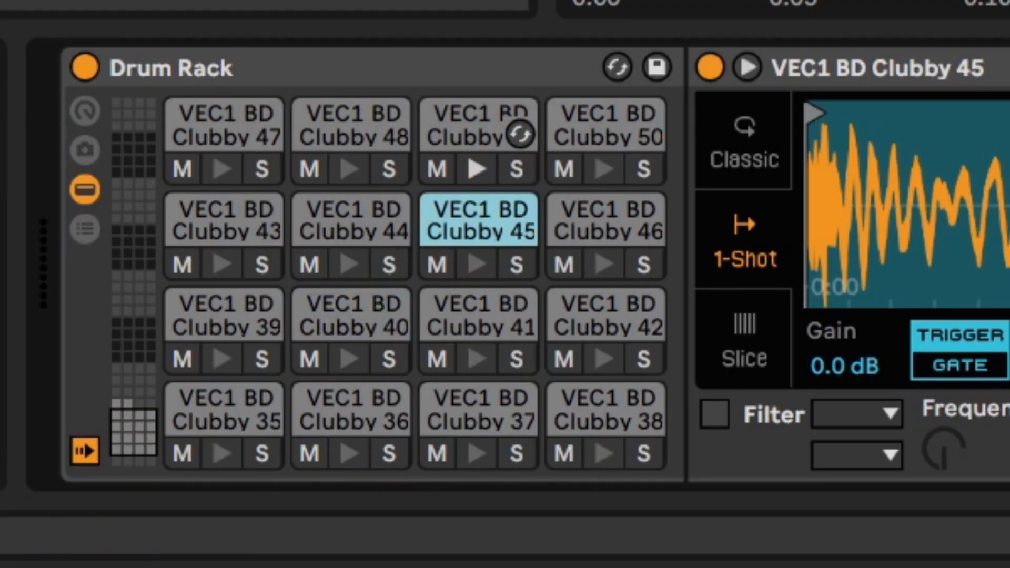
left_click(266, 323)
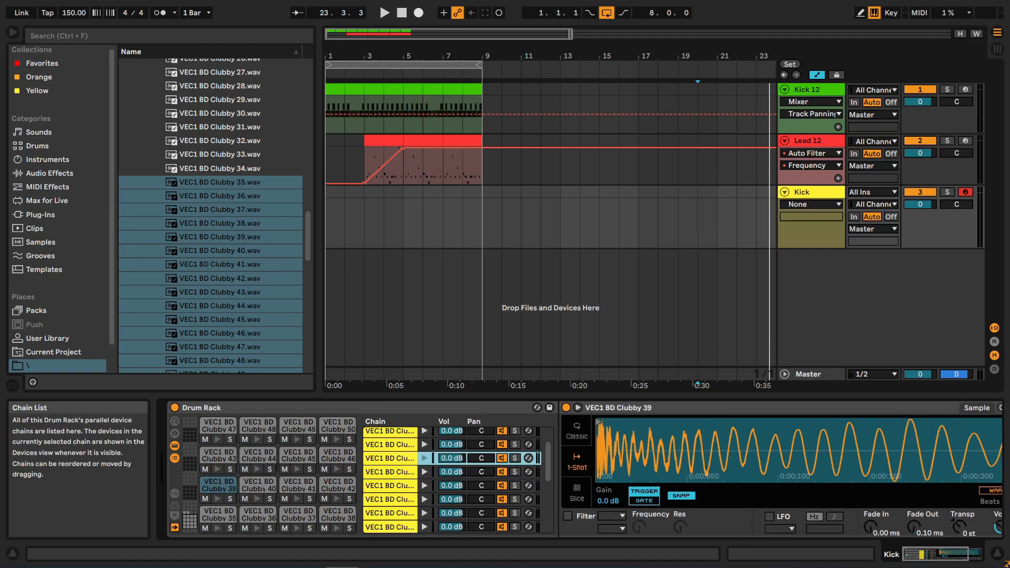
- Keep only the VEC1 BD Clubby 39 sample in the rack, move it to the C-2 pad and rename it Kick 1
key("Delete")
left_click_drag(228, 485, 221, 512)
key("ctrl+r")
type("Kick 1")
key("Return")
- Play back the one-bar Kick 1 clip and enlarge the note editor area
key("Tab")
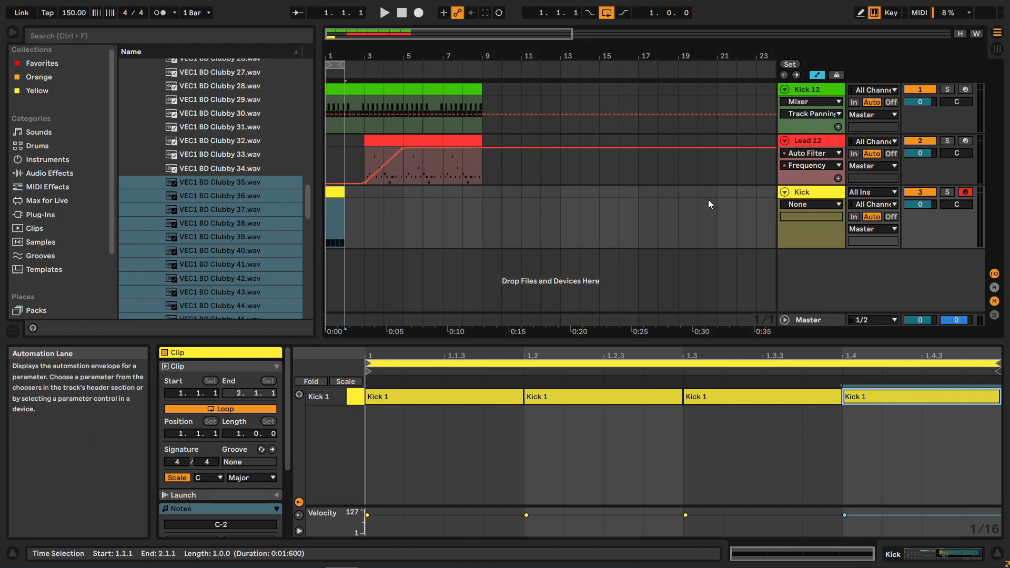
key("space")
left_click_drag(520, 346, 521, 226)
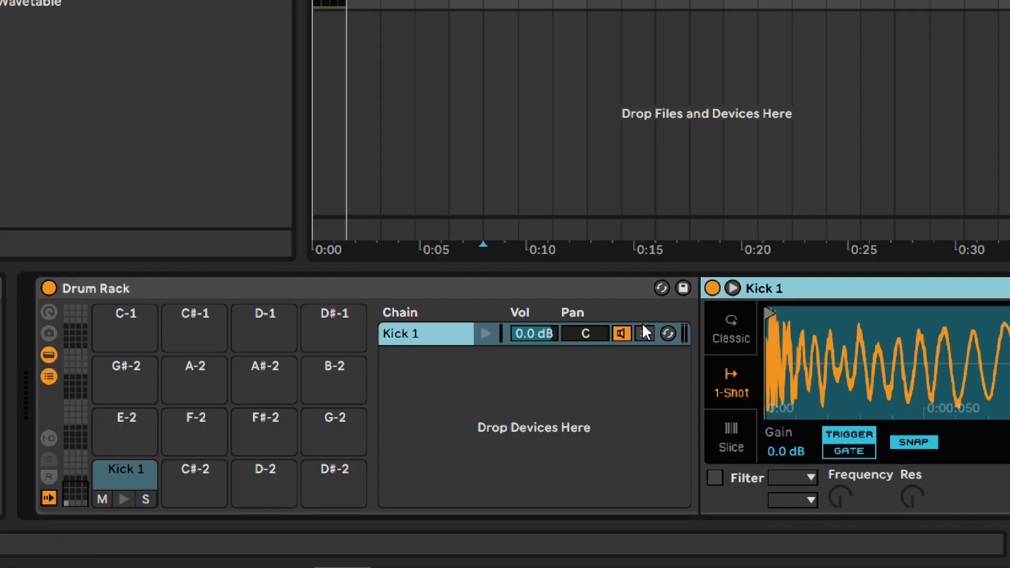
- Copy the Kick 1 pad to C#-2 and rename the copy Kick 2
left_click(219, 476)
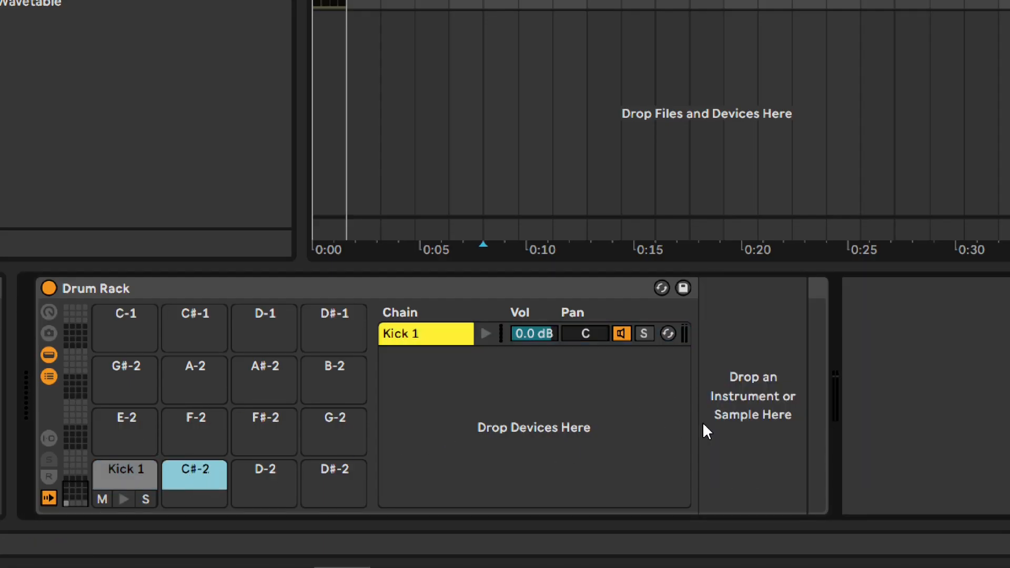
key("ctrl+v")
key("ctrl+r")
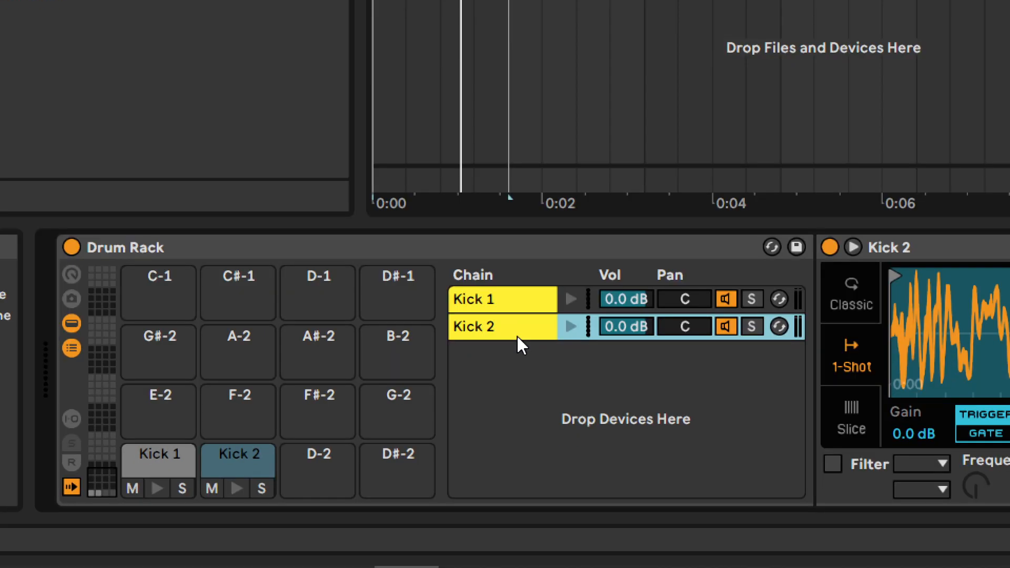
- Add eighth-note Kick 2 hits on the offbeats at 1.1.3, 1.2.3, 1.3.3 and 1.4.3, and play the loop
key("ctrl")
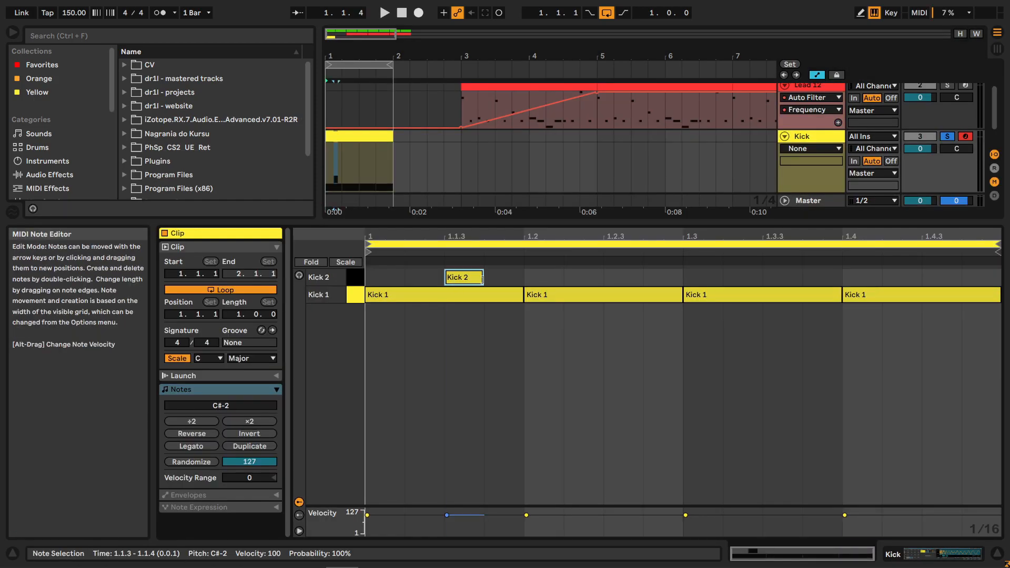
key("ctrl+d")
key("ctrl+d")
key("ctrl+d")
key("space")
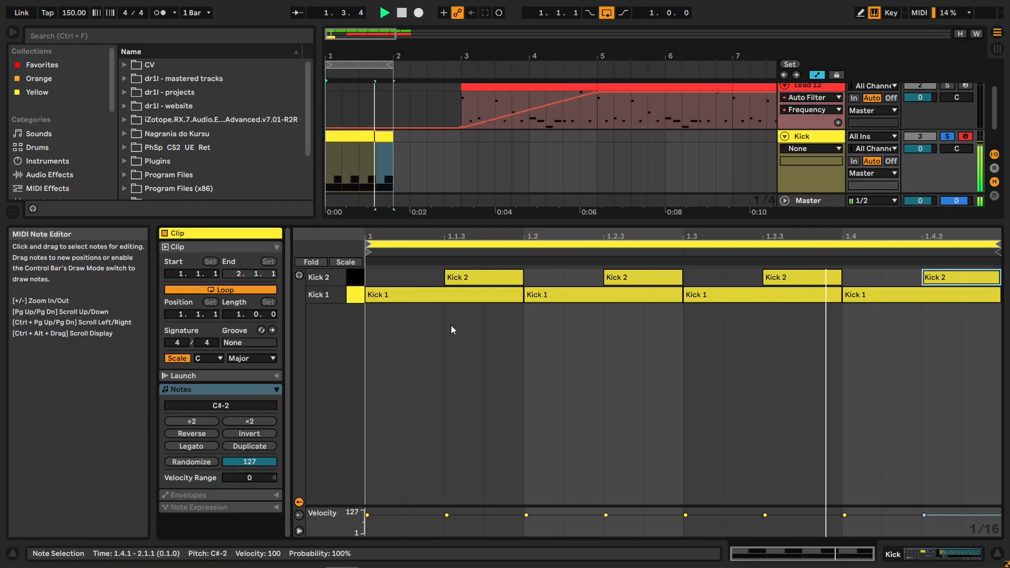
key("space")
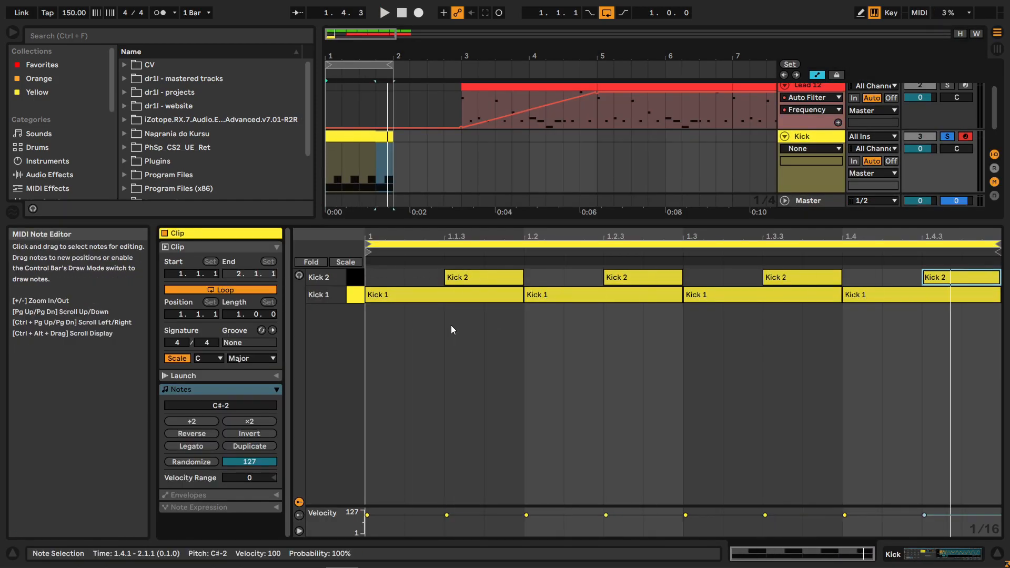
- Try moving the Kick 2 sample's start point to about 30 ms, and undo the change
key("shift+Tab")
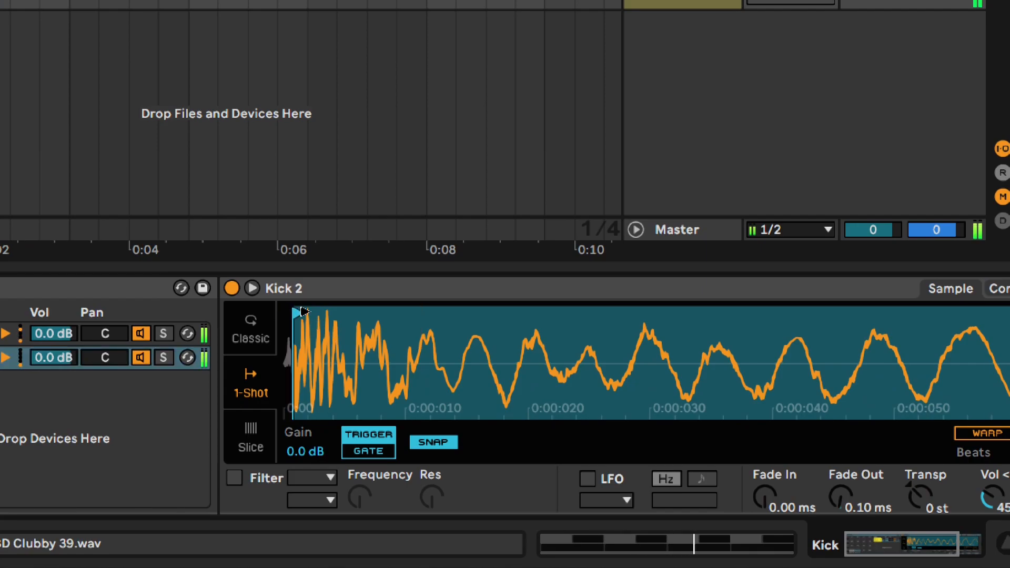
left_click_drag(303, 311, 667, 318)
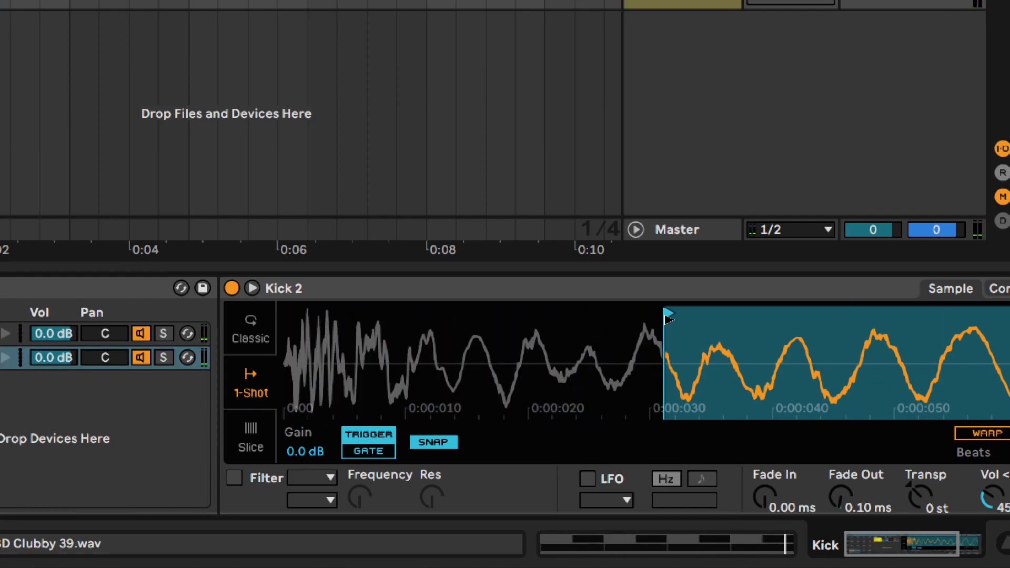
key("ctrl+z")
- Reverse the Kick 2 sample and check its offbeat notes against the Kick 1 notes in the clip
right_click(440, 373)
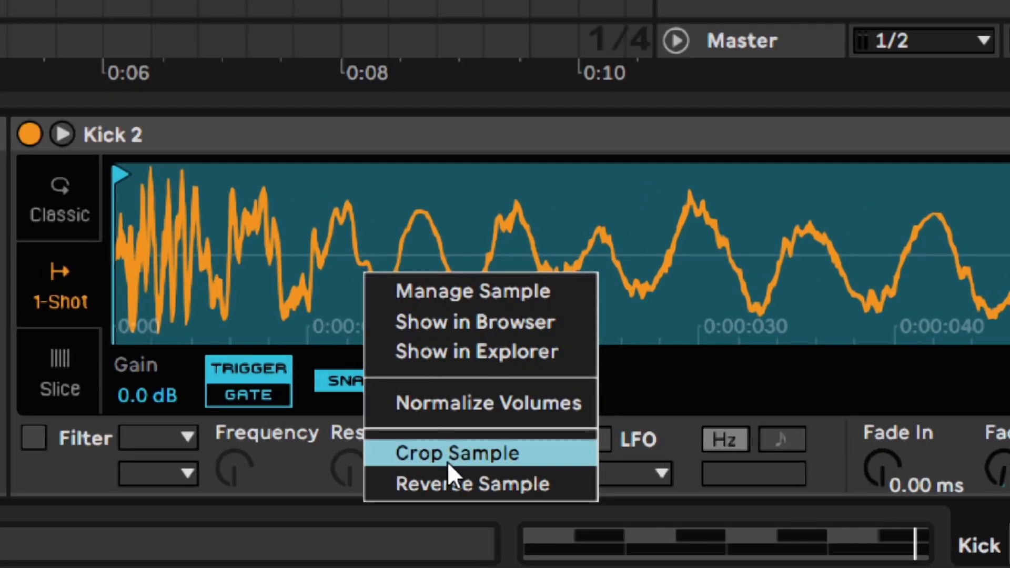
left_click(449, 482)
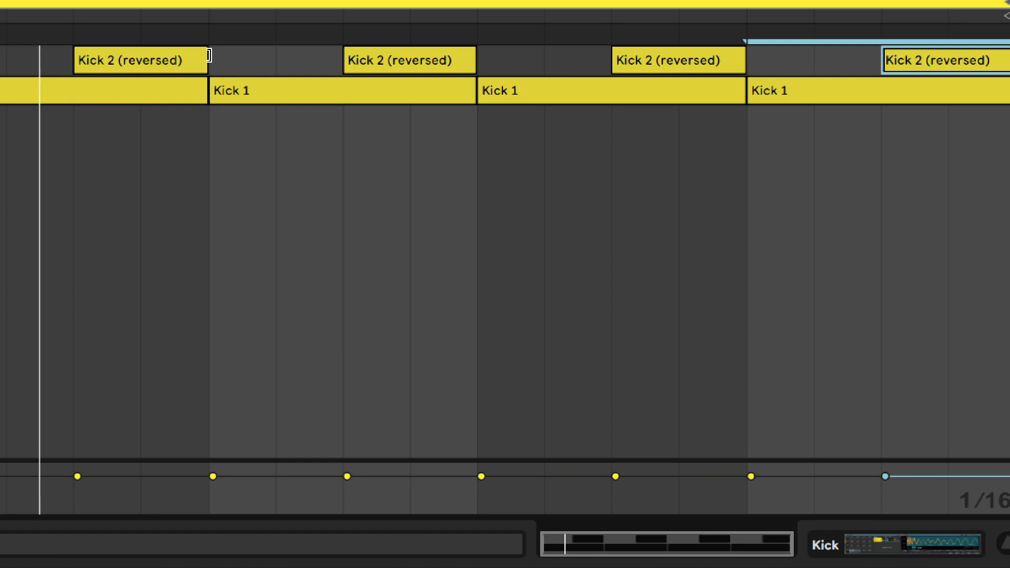
left_click(214, 90)
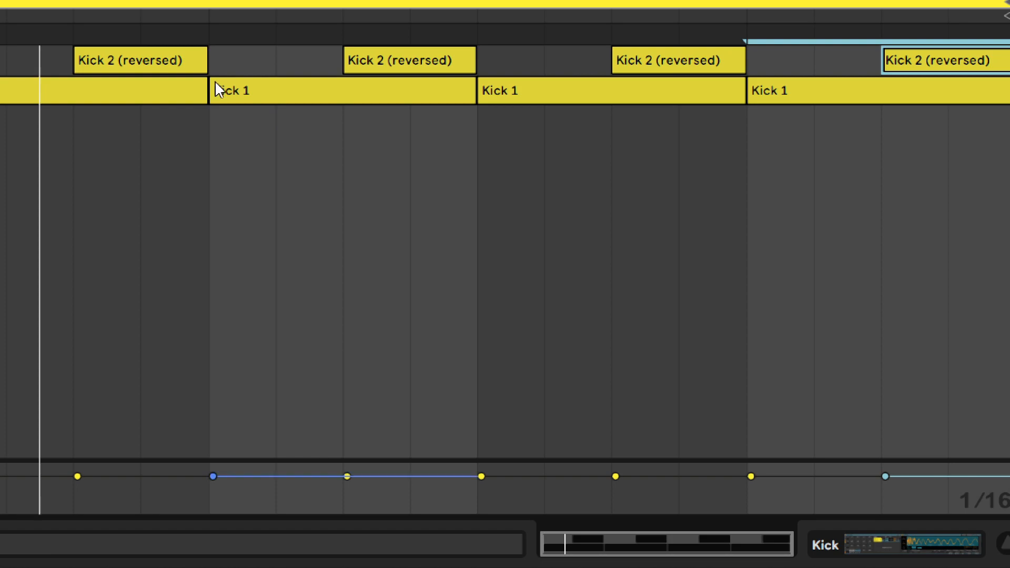
- Compare Trigger and Gate playback for the reversed Kick 2 sample and leave it set to Gate
key("shift+Tab")
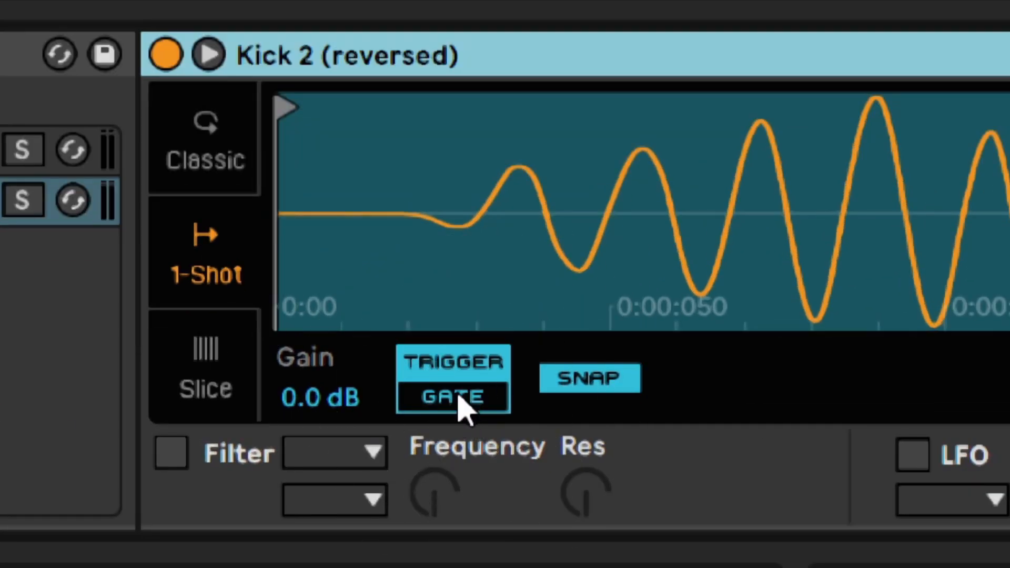
left_click(458, 399)
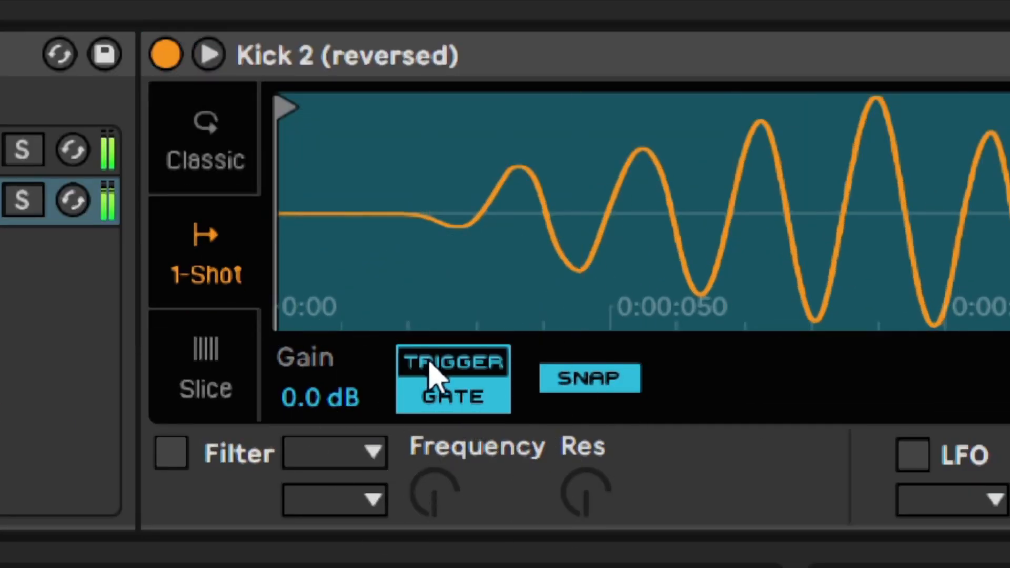
left_click(440, 392)
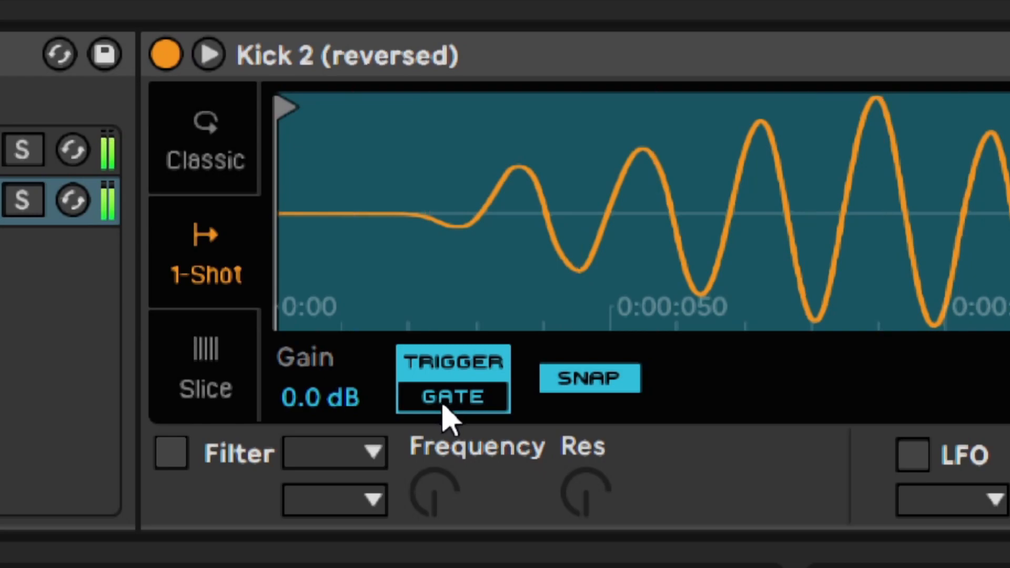
left_click(442, 406)
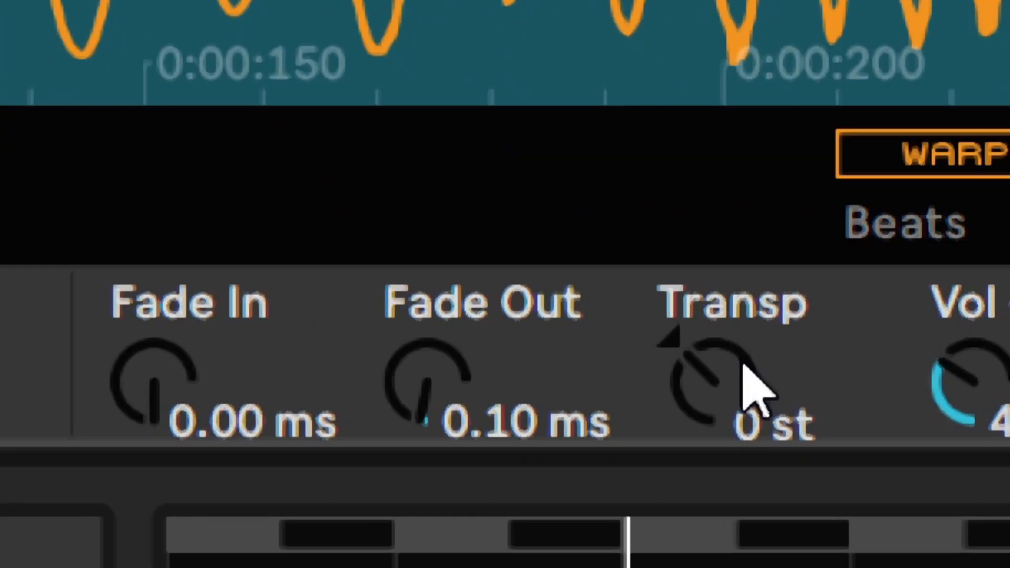
- Lower the transposition of the reversed Kick 2 sample by four semitones
left_click(743, 366)
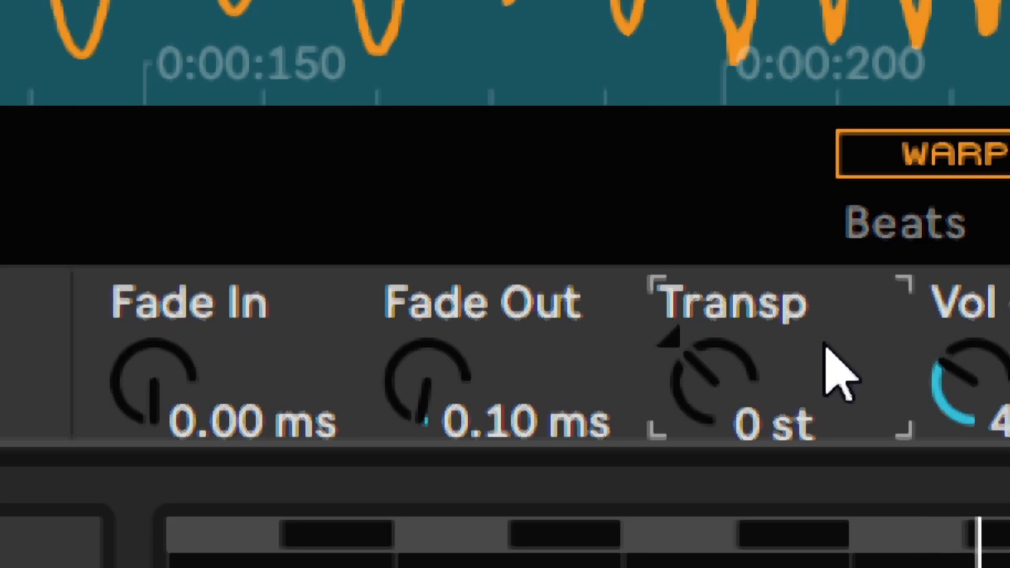
key("Down")
key("Down")
key("Down")
key("Down")
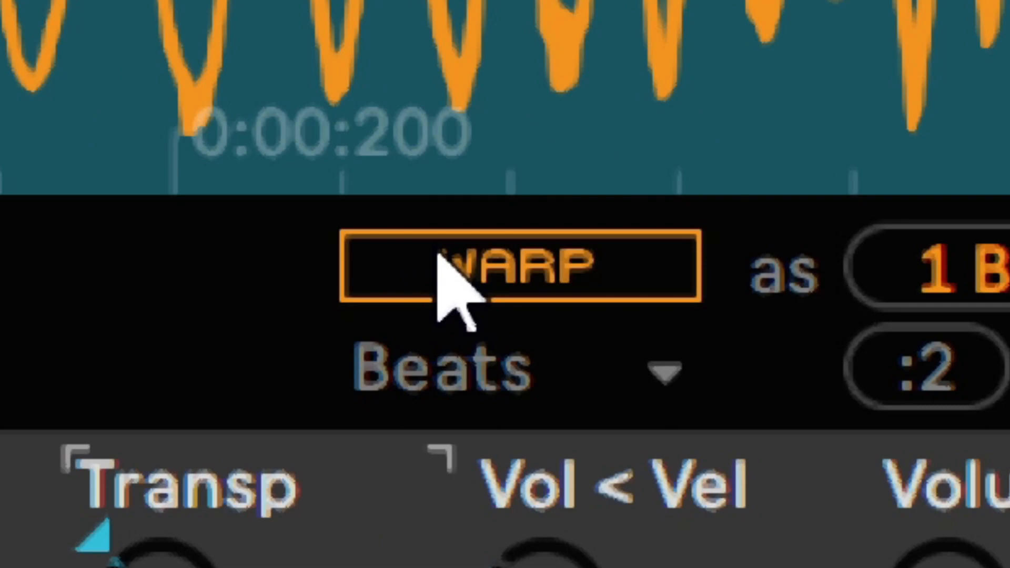
- Compare the reversed Kick 2 sample with Warp on and off, leaving Warp off
left_click(441, 258)
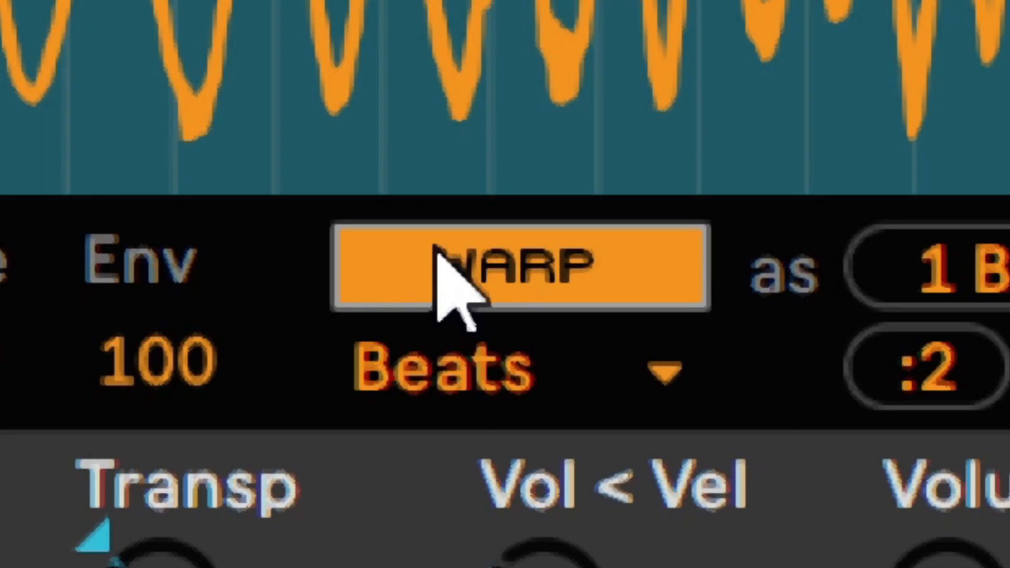
left_click(441, 258)
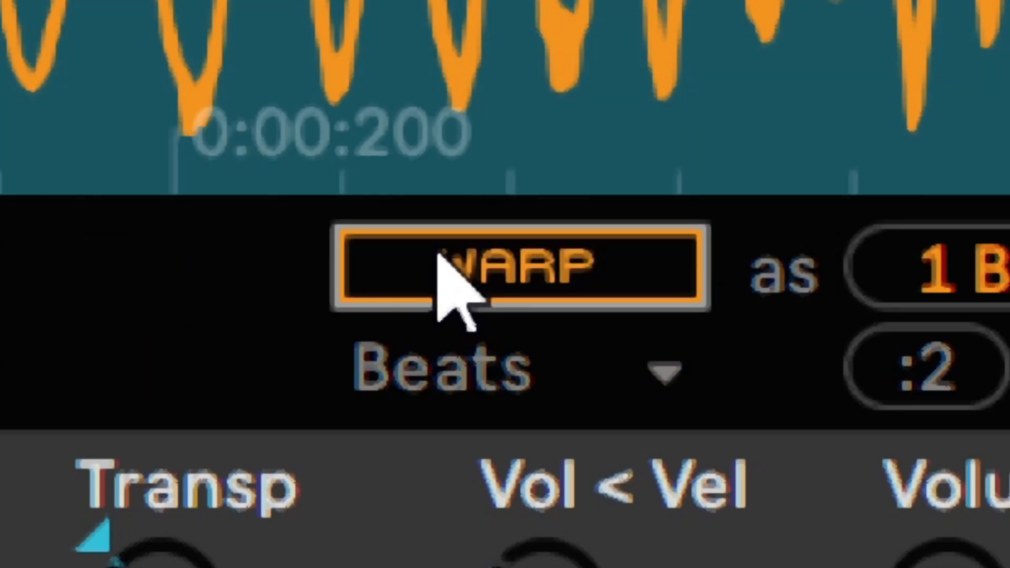
left_click(438, 256)
left_click(438, 256)
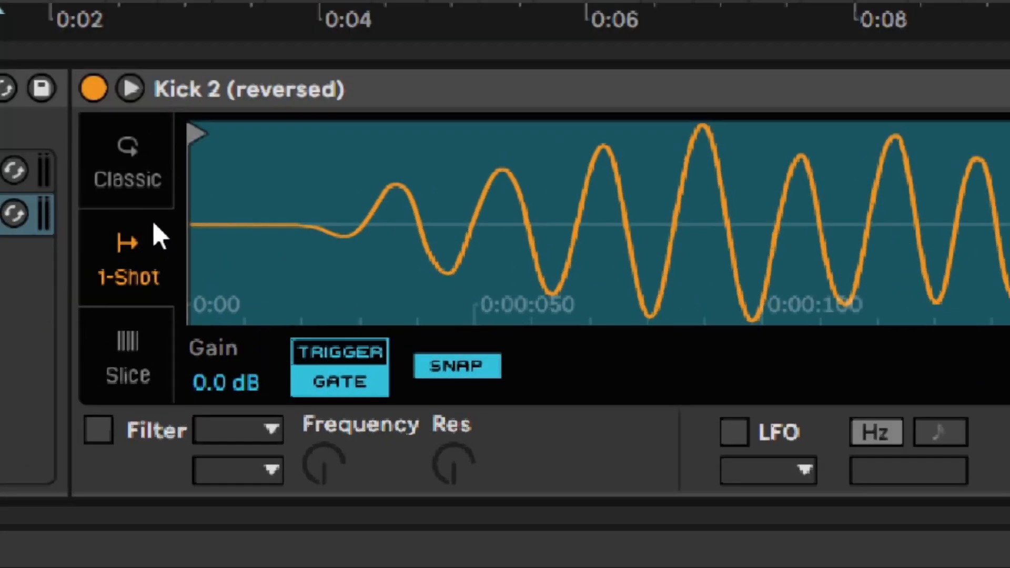
- Move the start point of the reversed Kick 2 sample past its quiet opening
mouse_move(192, 138)
left_mouse_down()
mouse_move(800, 142)
mouse_move(587, 139)
left_mouse_up()
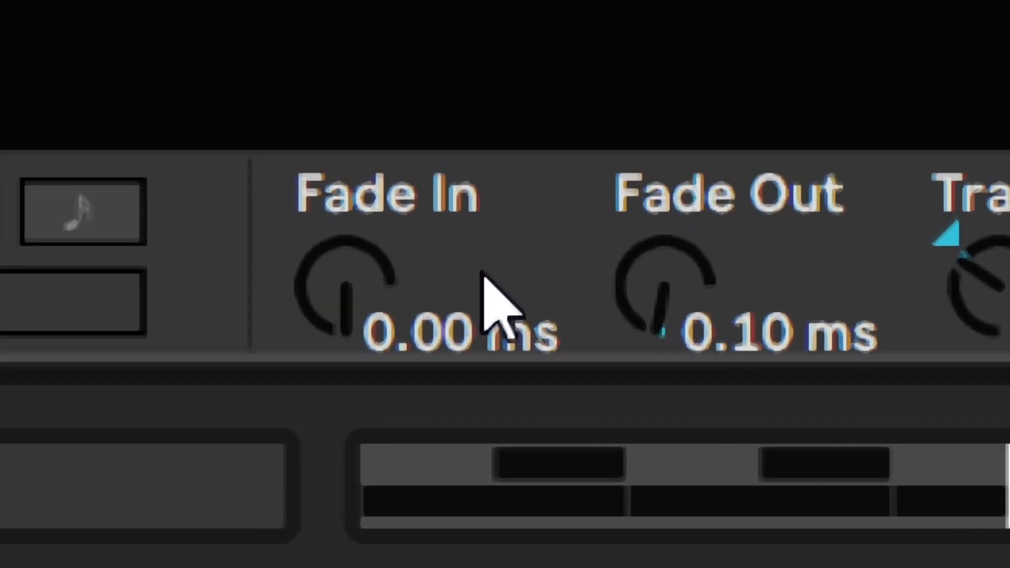
key("ctrl")
key("ctrl")
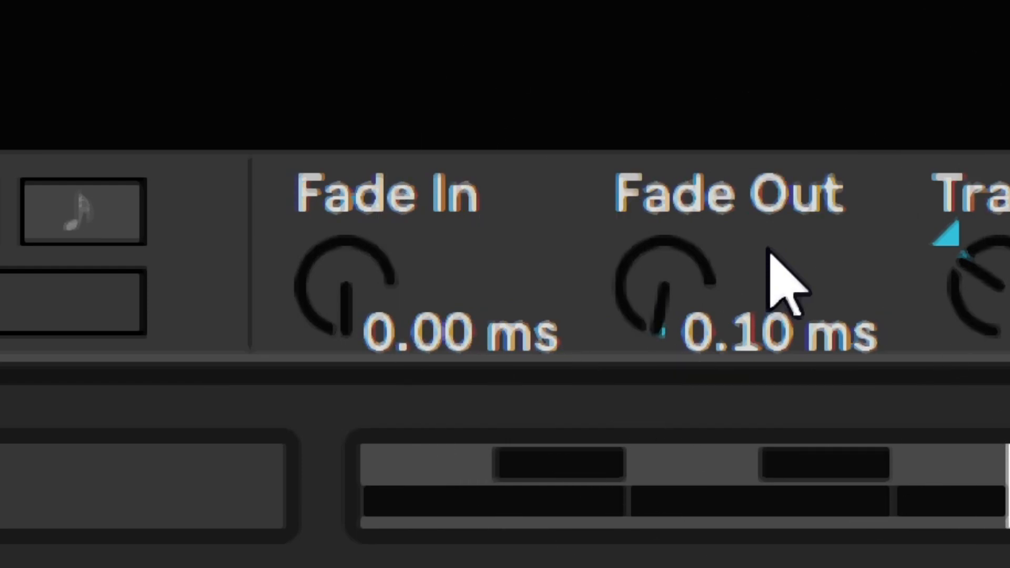
- Set both Fade In and Fade Out of the reversed Kick 2 sample to 5 ms
left_click(305, 293)
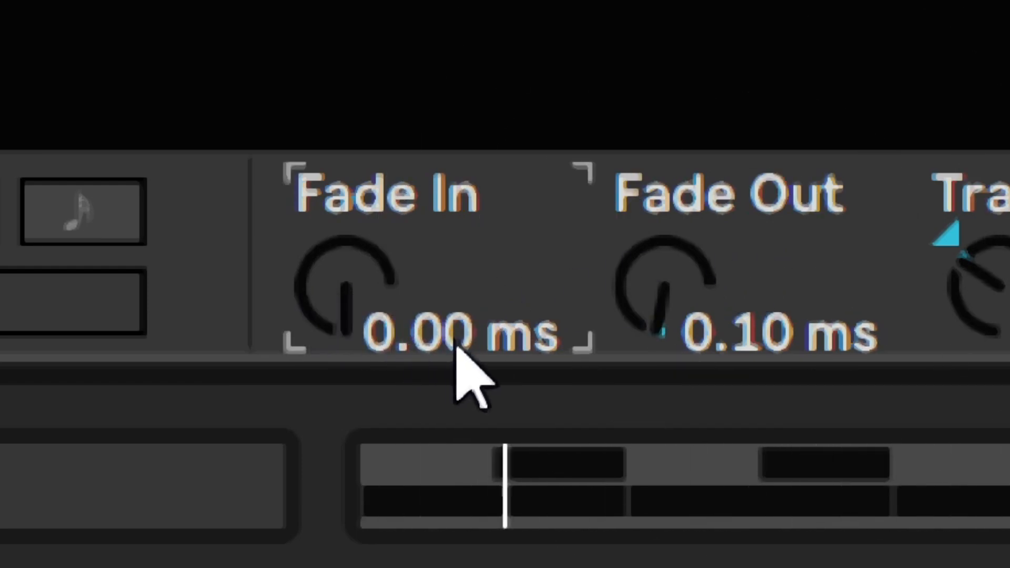
type("5")
key("Return")
left_click(655, 307)
type("5")
key("Return")
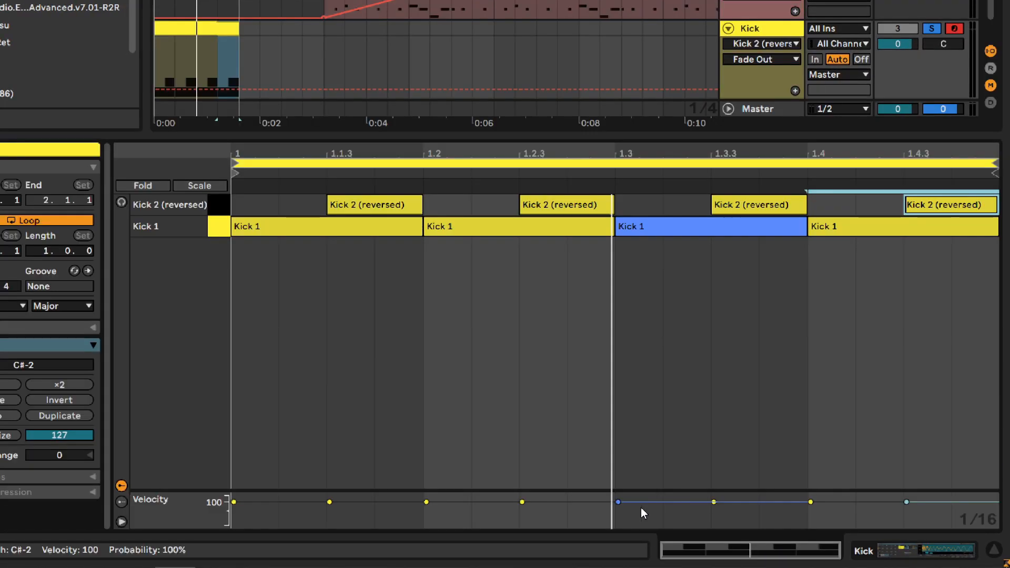
- Select all four Kick 2 (reversed) notes in the clip and set the fixed note grid to 1/32
left_click(541, 344)
left_click_drag(267, 200, 989, 201)
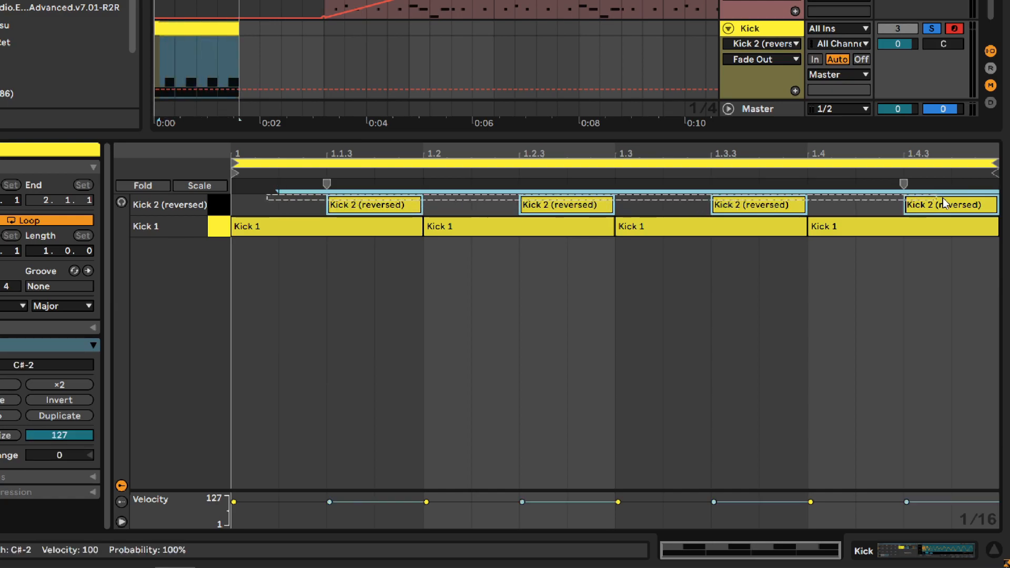
right_click(601, 292)
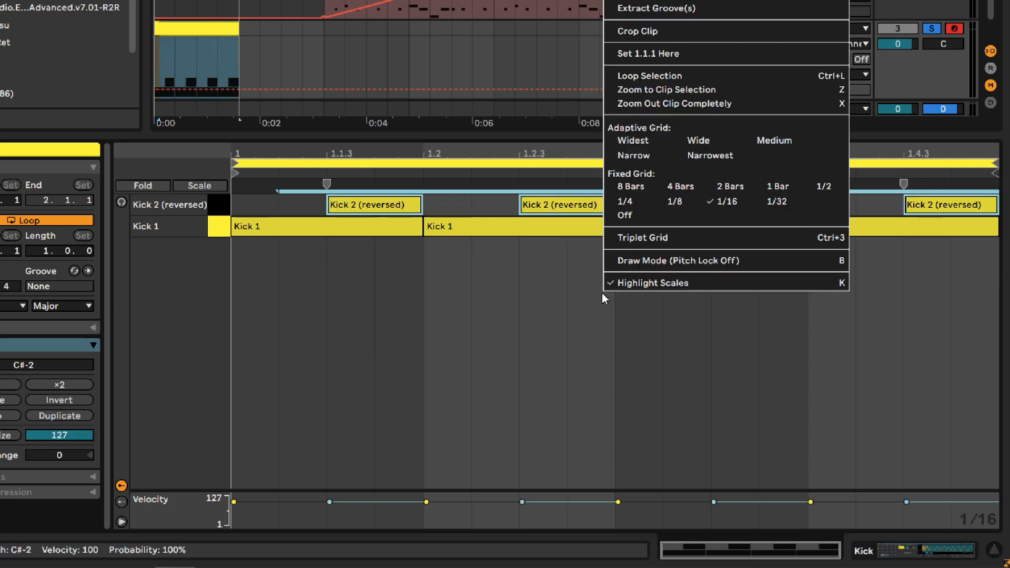
left_click(776, 201)
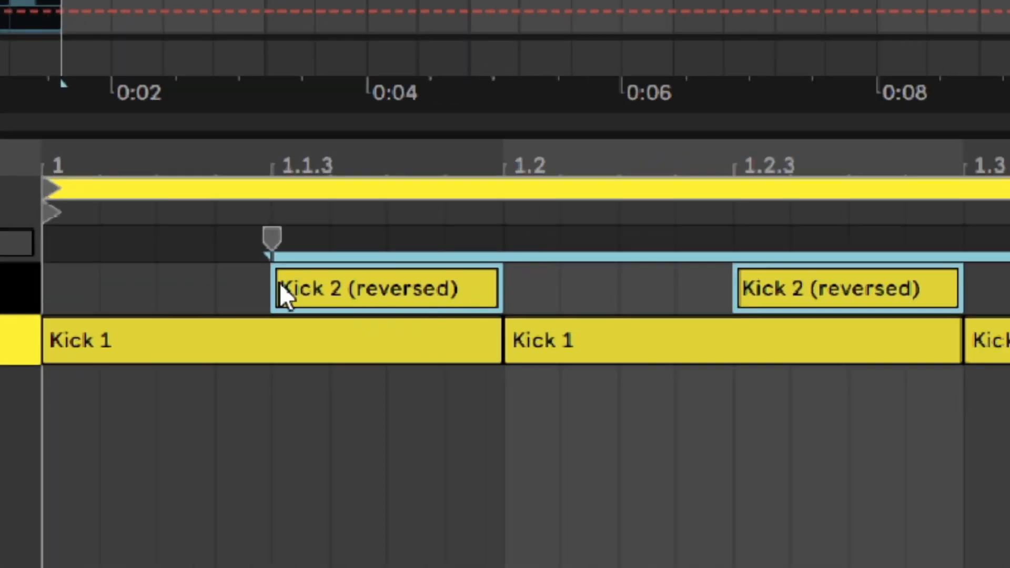
- Try trimming the starts of the selected Kick 2 (reversed) notes, and extend them back to the offbeats
left_click_drag(334, 207, 368, 205)
left_click_drag(370, 290, 273, 288)
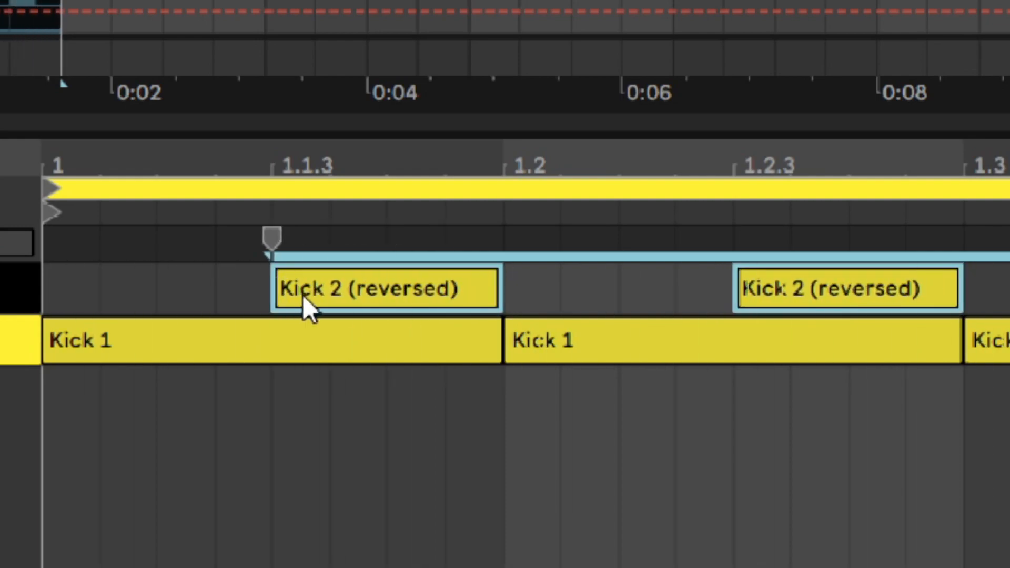
- Play the loop and try pulling the starts of the selected Kick 2 (reversed) notes earlier than the offbeats
left_click(302, 295)
key("space")
left_click_drag(279, 298, 216, 289)
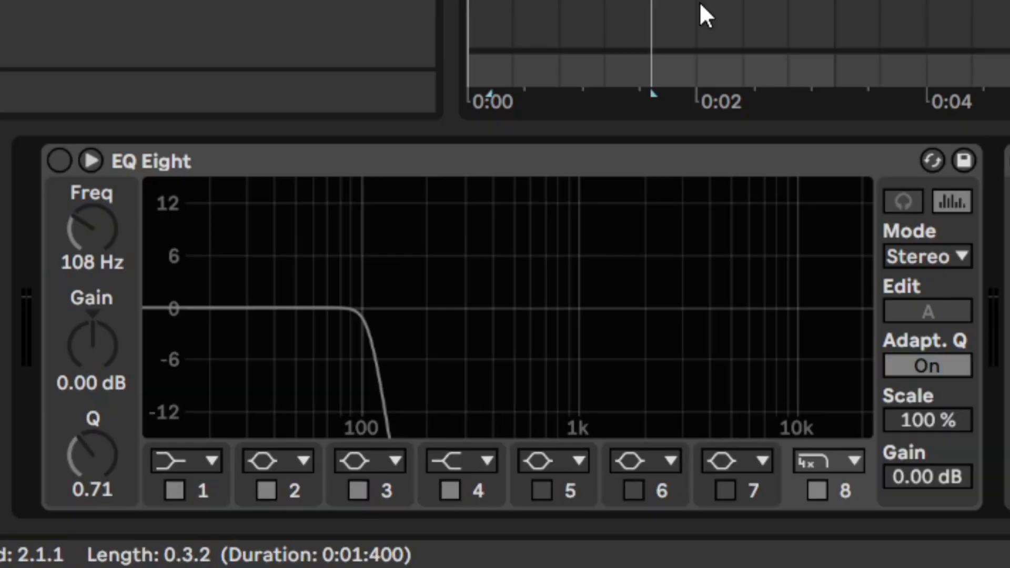
- Toggle the EQ Eight with the 108 Hz low-pass and audition the loop around the first Kick 2 (reversed) note's start
left_click(293, 252)
left_click(68, 166)
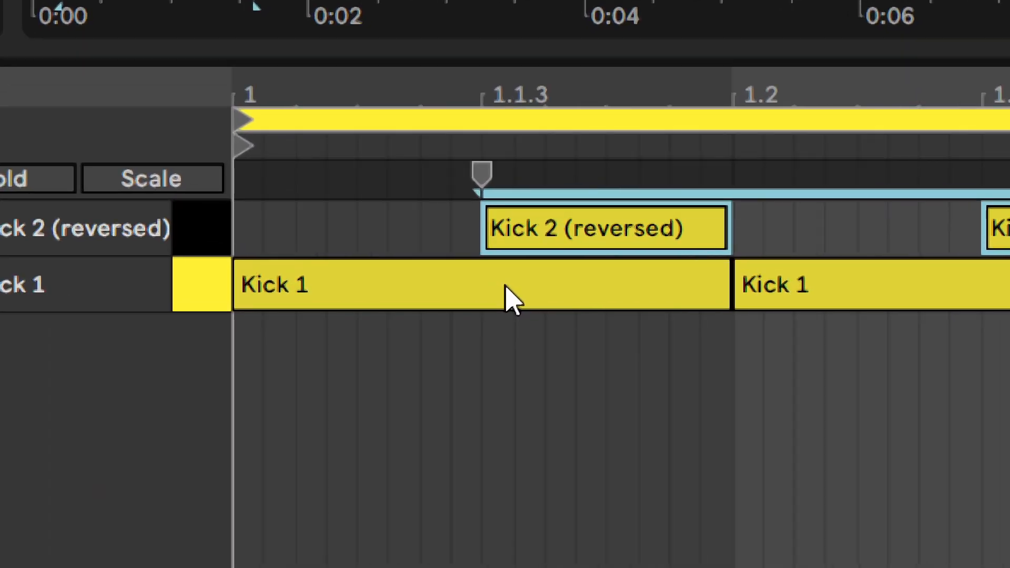
left_click(550, 243)
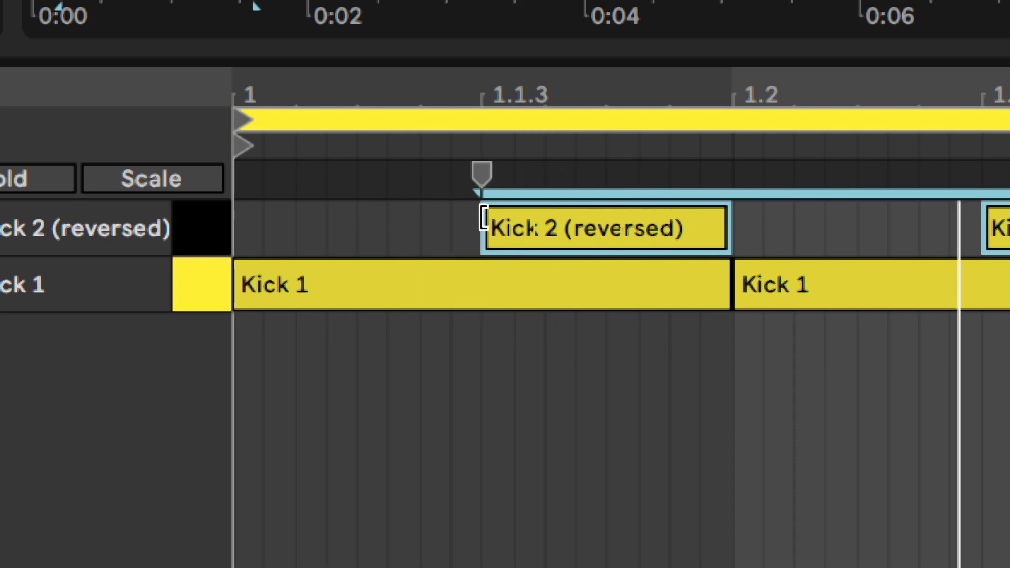
mouse_move(475, 232)
left_mouse_down()
mouse_move(394, 227)
mouse_move(509, 221)
mouse_move(477, 224)
left_mouse_up()
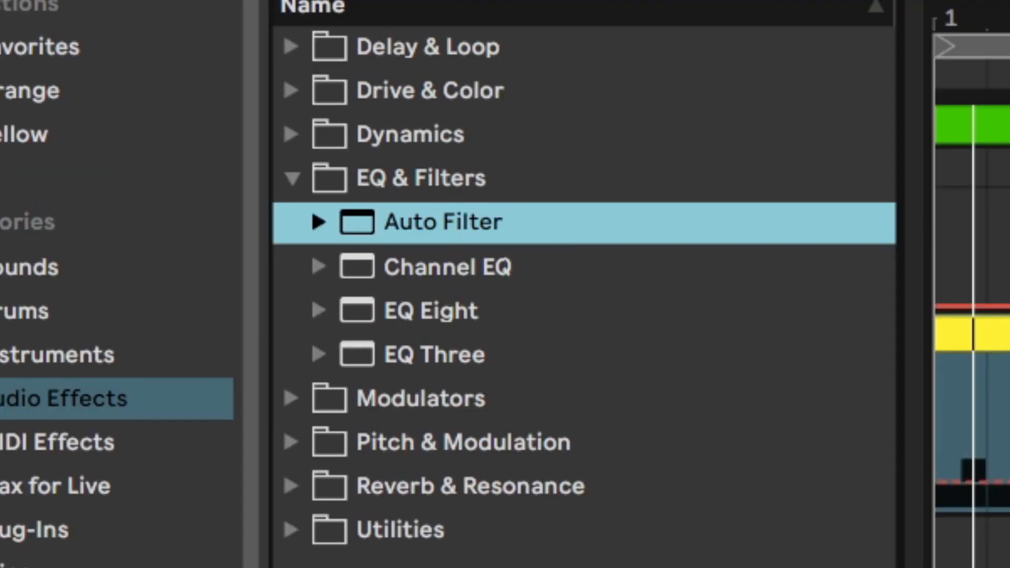
- Add an Auto Filter after the kick sample and set its low-pass frequency to 198 Hz and resonance to 16 %
key("Return")
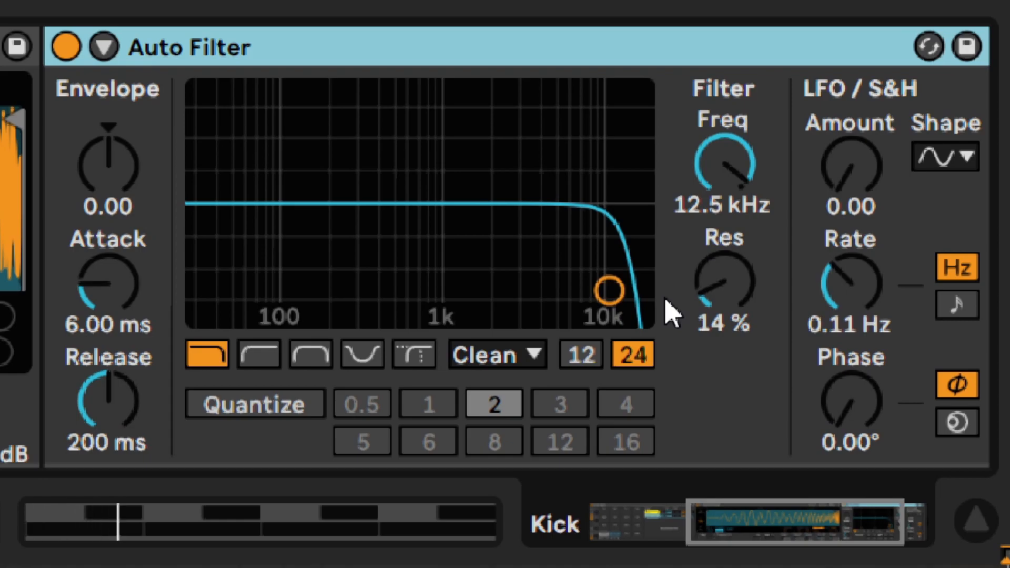
left_click_drag(721, 185, 716, 286)
type("198")
left_click(717, 284)
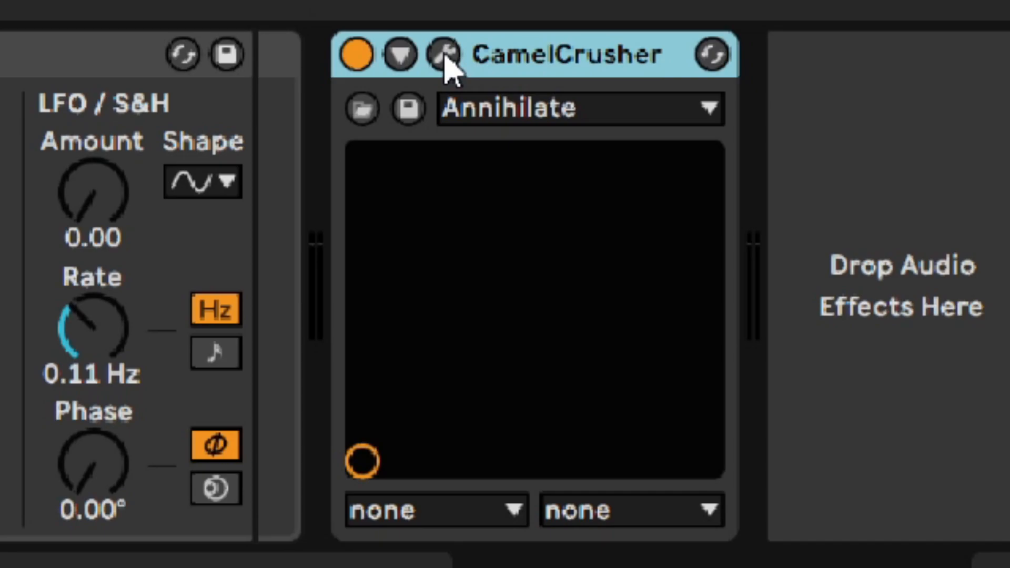
- Try CamelCrusher's Annihilate patch with the MECH distortion lowered, comparing the sound with the device switched off and on
left_click(445, 55)
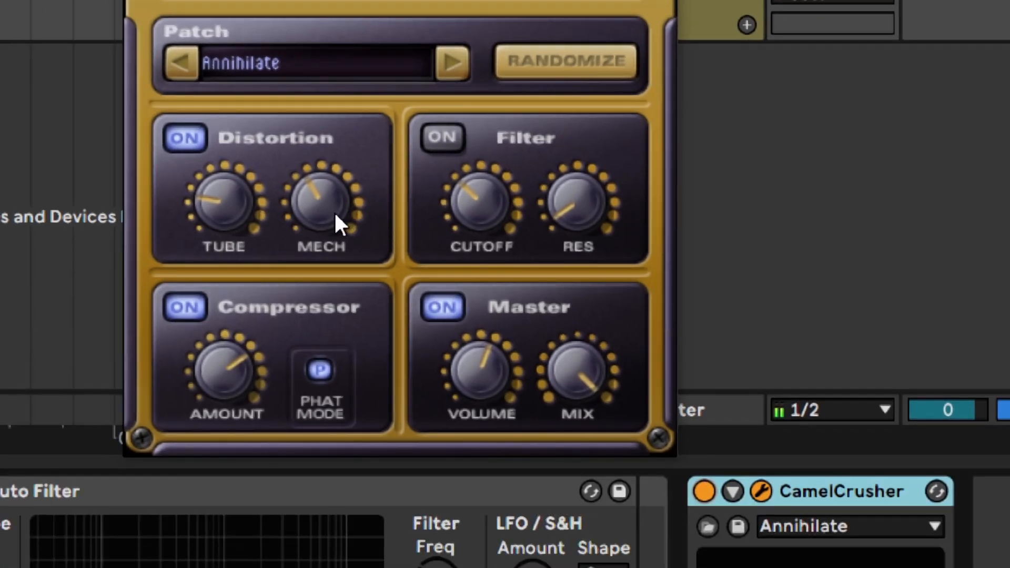
left_click_drag(378, 332, 376, 330)
left_click_drag(330, 211, 330, 211)
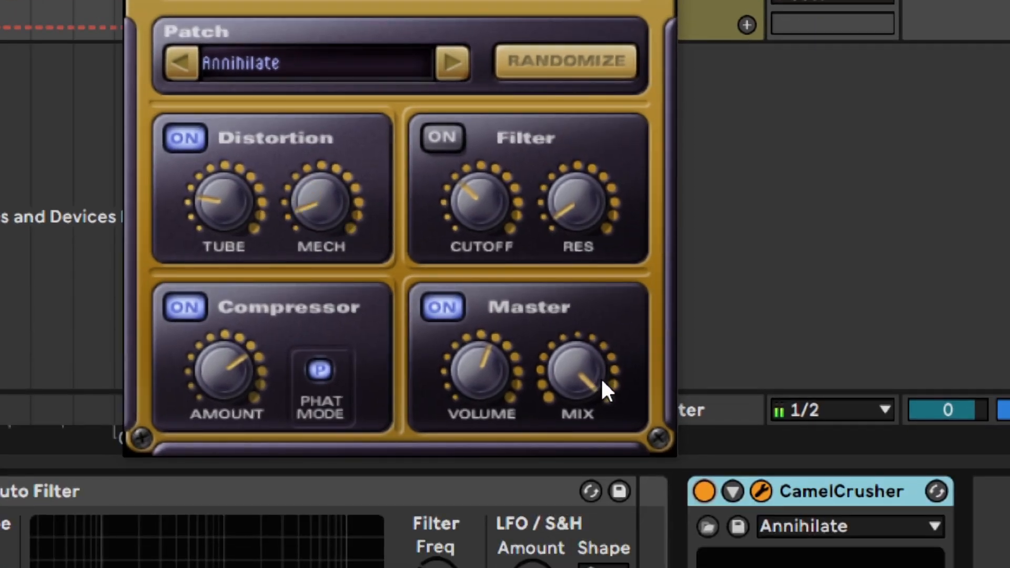
left_click(704, 491)
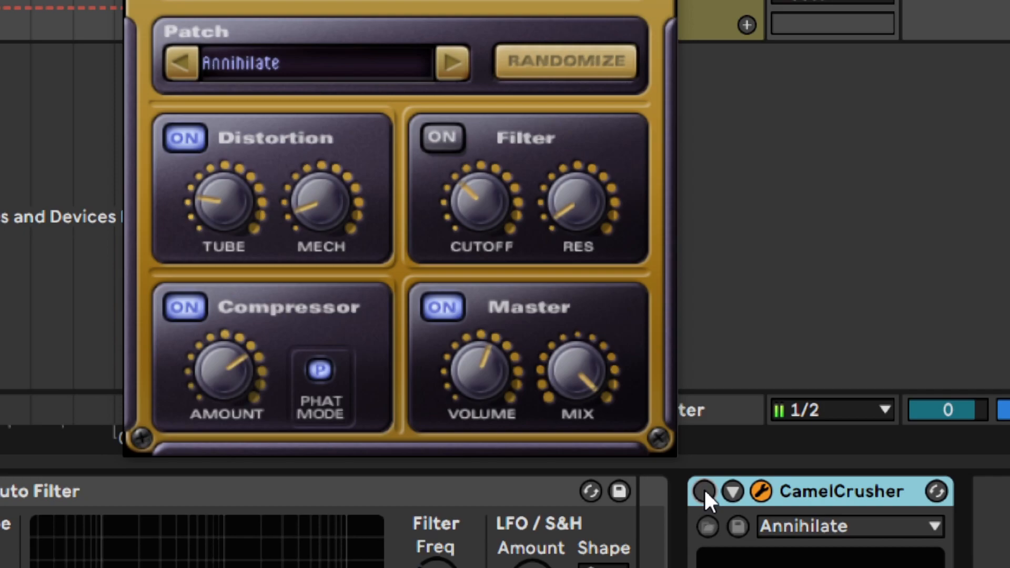
left_click(704, 490)
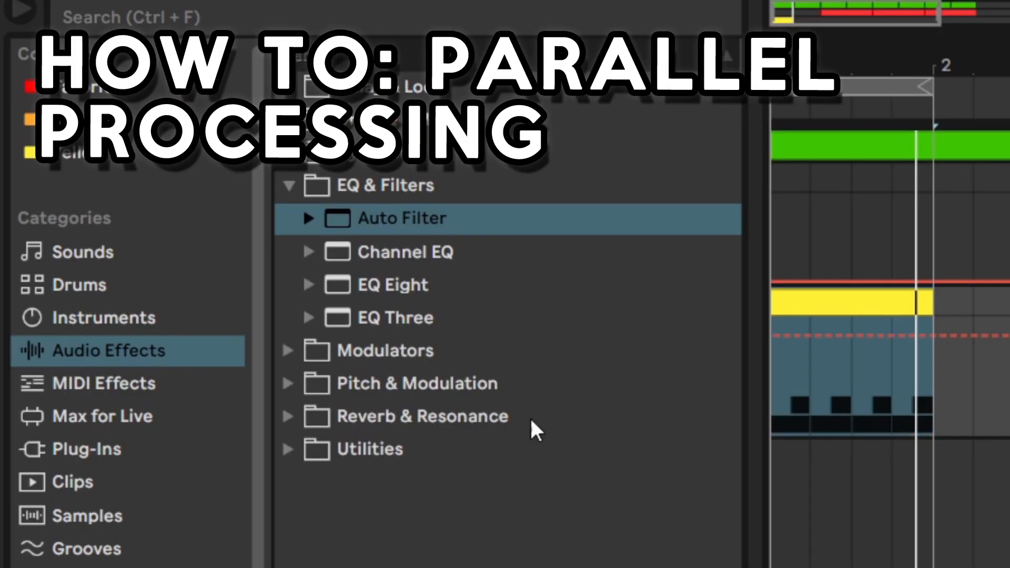
- Insert an empty Audio Effect Rack after the Auto Filter and create a chain named Dry in it
left_click(534, 444)
left_click(411, 394)
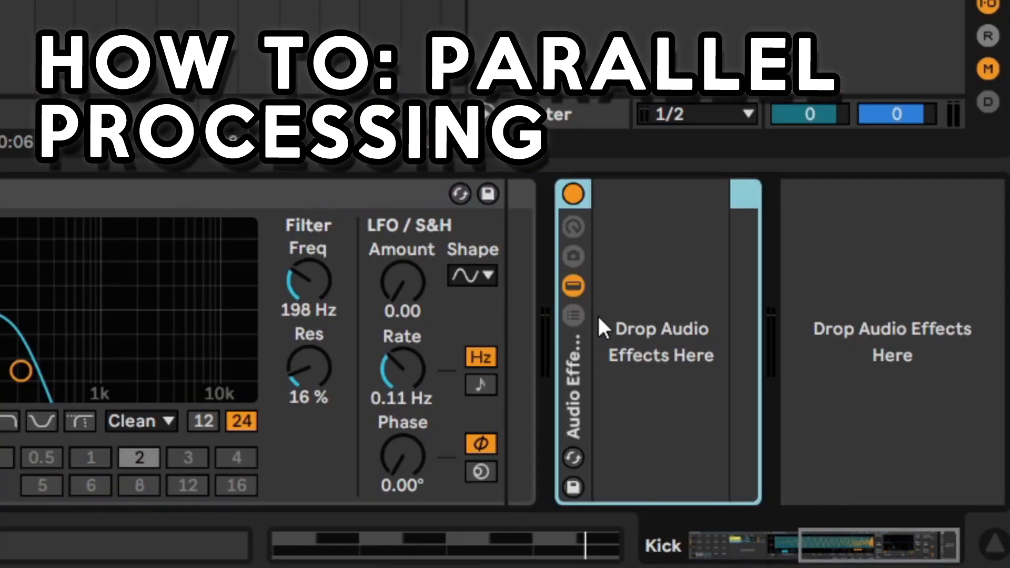
right_click(630, 319)
left_click(557, 401)
type("Dry")
key("Return")
- Duplicate the Dry chain and rename the copy Crisp
key("ctrl+d")
key("ctrl+r")
type("Crisp")
key("Return")
- Solo the Dry chain and rename it Dynamics
left_click(521, 191)
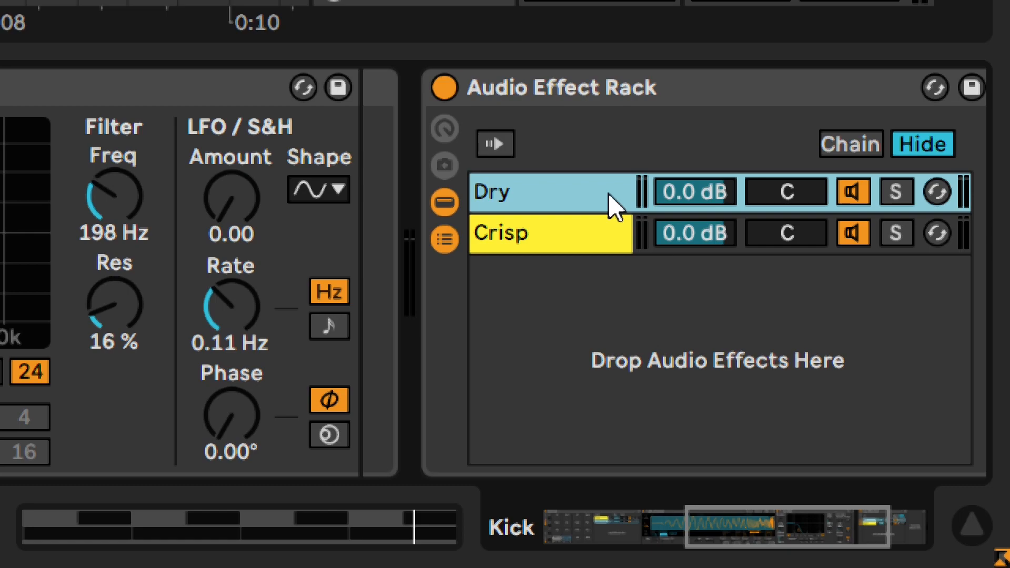
left_click(896, 192)
key("space")
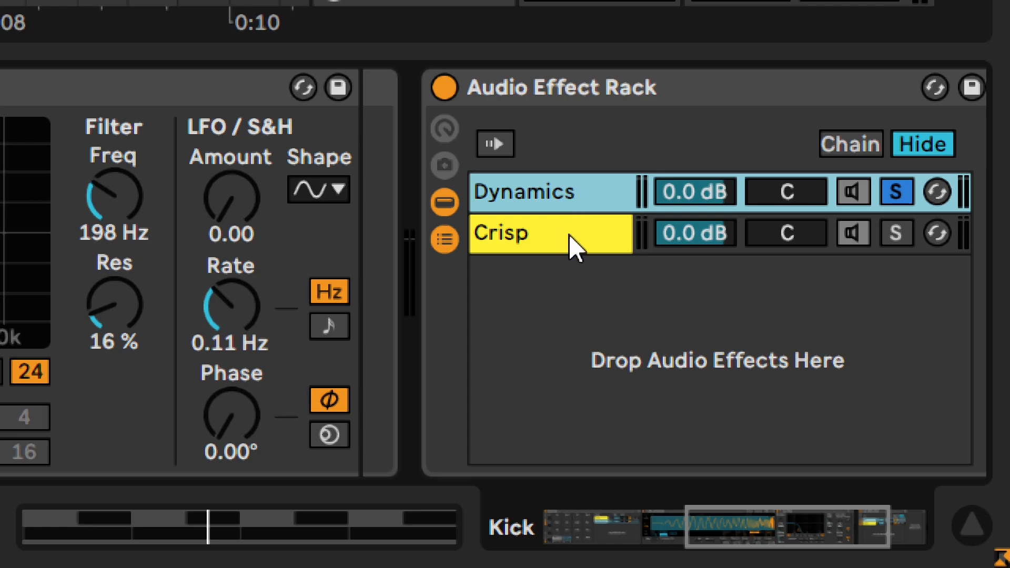
- Add a Pedal from the Drive & Color effects to the Crisp chain and solo that chain
left_click(569, 235)
left_click(569, 234)
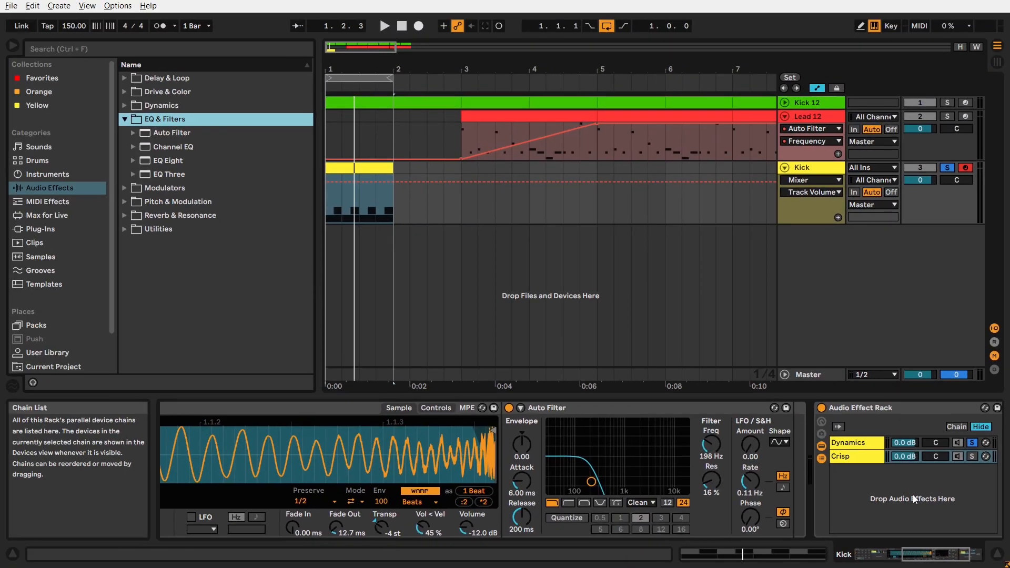
left_click(128, 93)
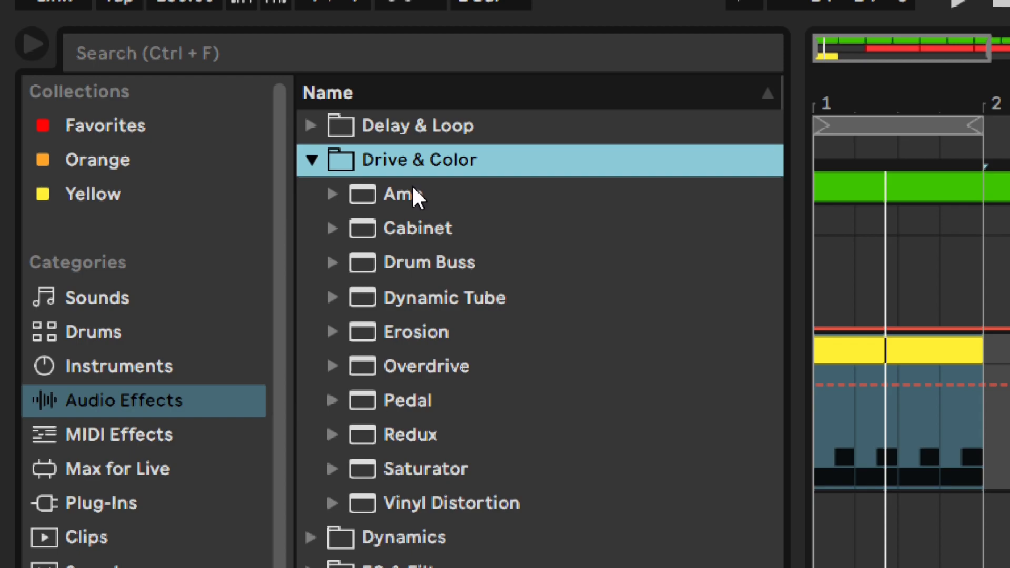
key("ctrl")
key("ctrl")
key("ctrl")
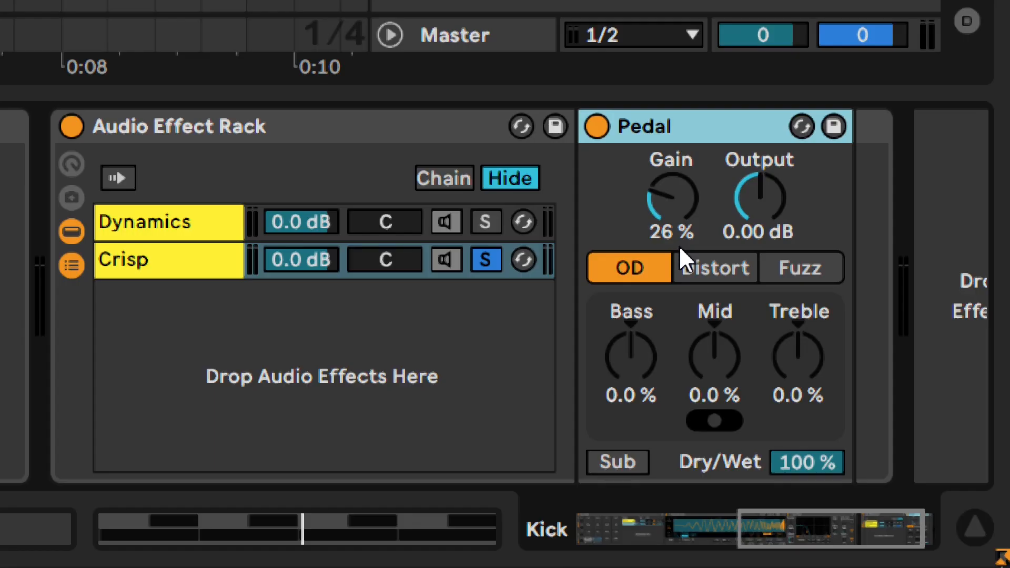
- Audition the Pedal's Distort and Fuzz modes while the loop plays, and return to OD
left_click(660, 133)
key("space")
left_click(711, 265)
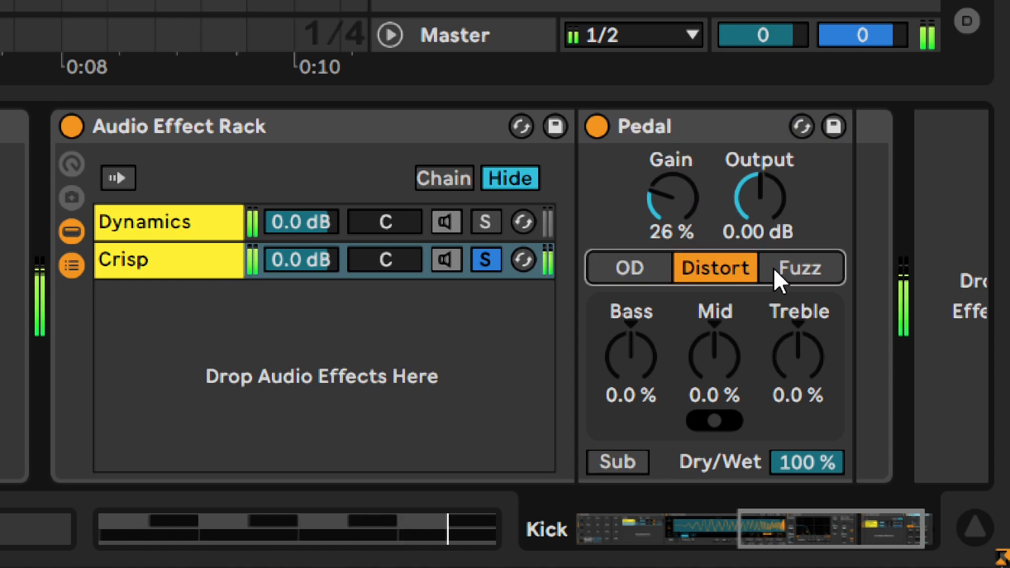
left_click(784, 265)
left_click(700, 268)
left_click(636, 270)
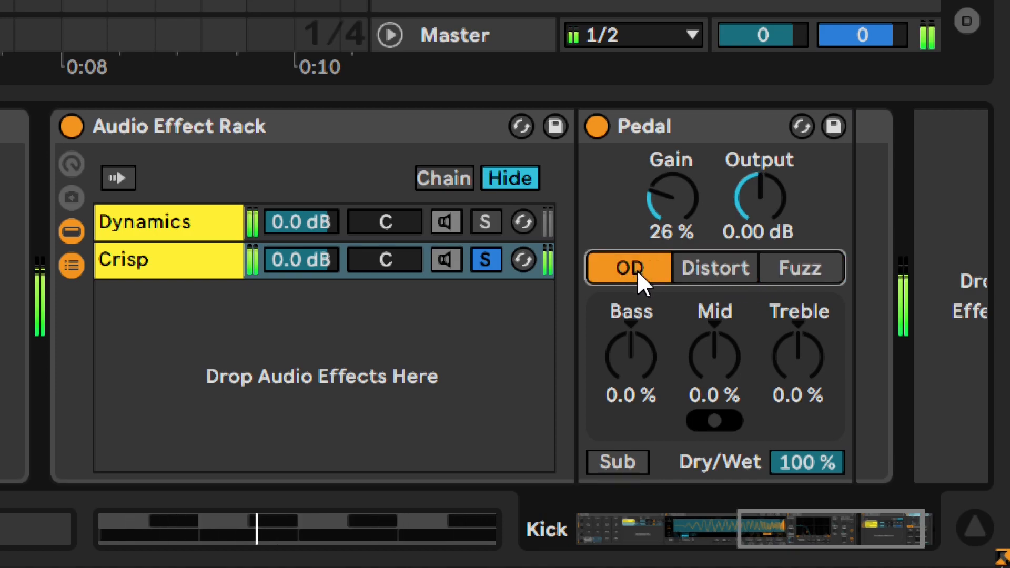
key("space")
left_click(642, 267)
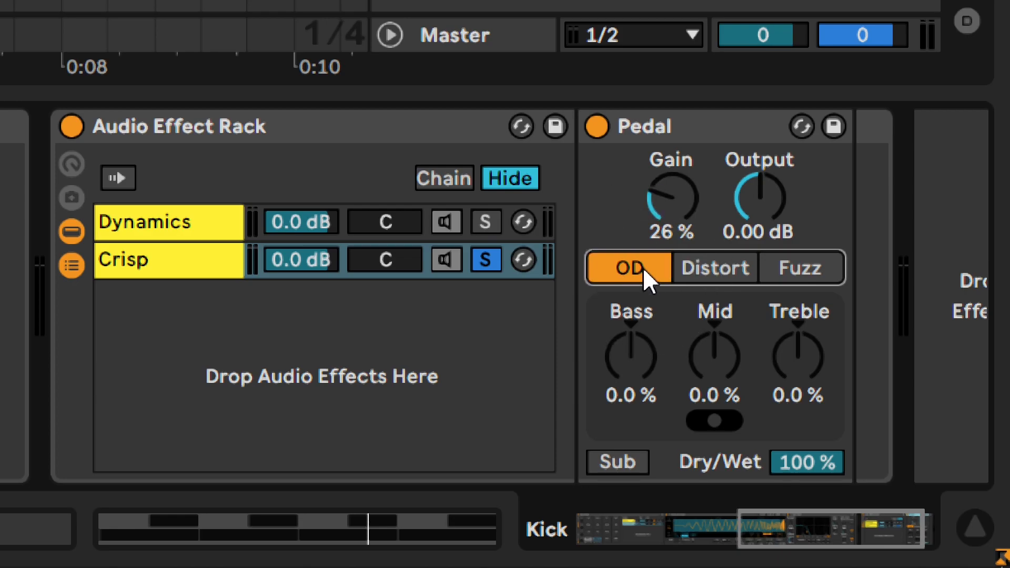
- Set the Pedal's Gain to 65 % while listening to the loop
left_click(671, 183)
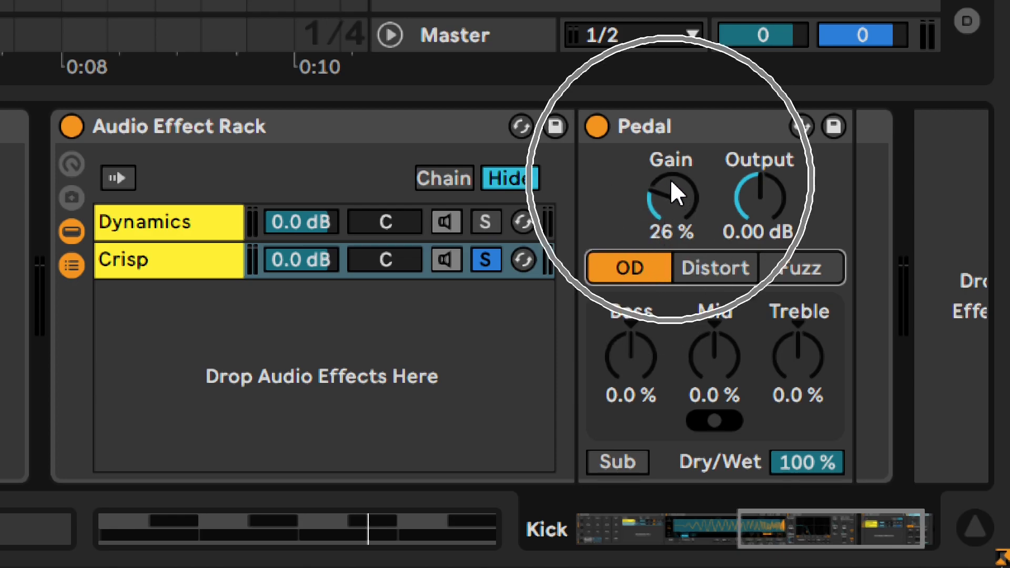
key("space")
mouse_move(670, 178)
left_mouse_down()
mouse_move(670, 104)
mouse_move(668, 178)
left_mouse_up()
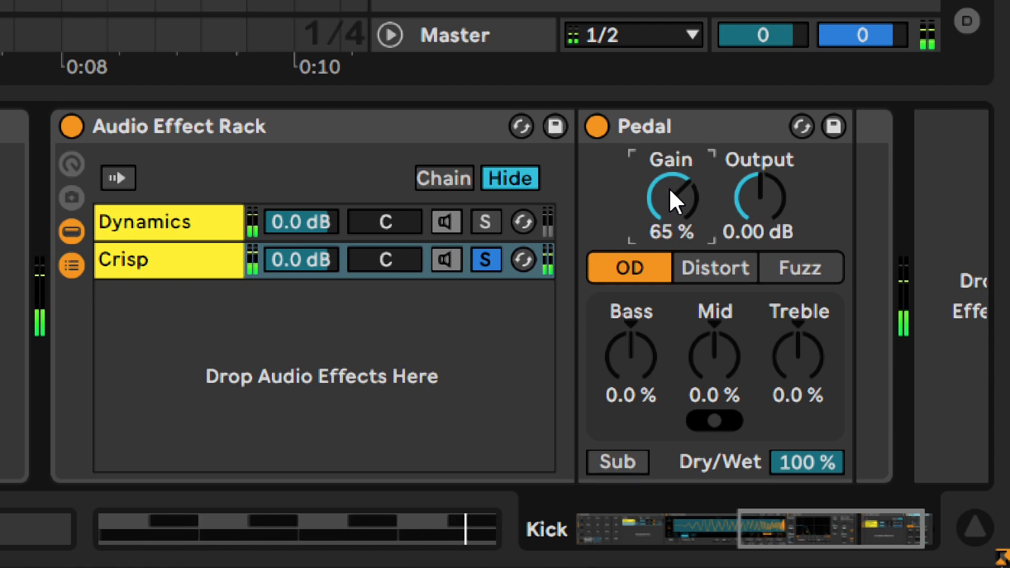
left_click(755, 364)
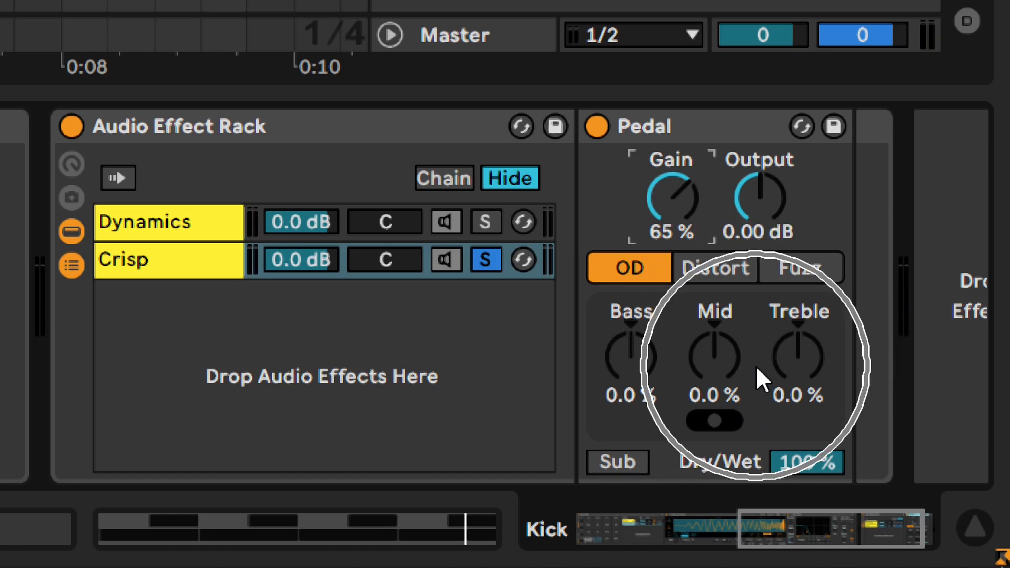
- Set the Pedal's Treble to 27 %
left_click(793, 361)
left_click_drag(793, 360, 793, 318)
type("27")
key("Return")
- Try the Pedal's Treble at 0 % for comparison during playback and undo that change
type("0")
key("Return")
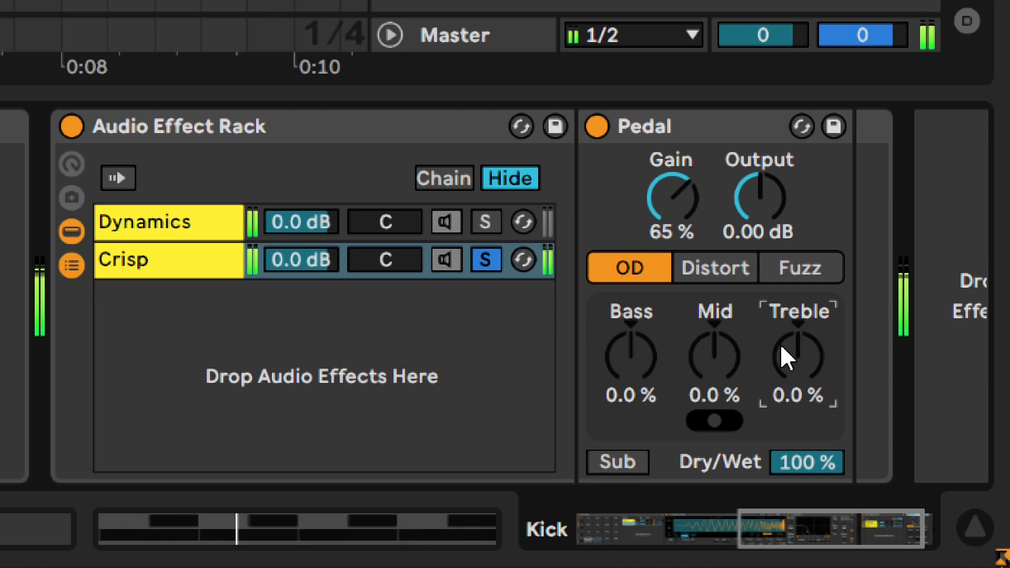
key("ctrl+z")
key("ctrl+y")
key("ctrl+z")
key("space")
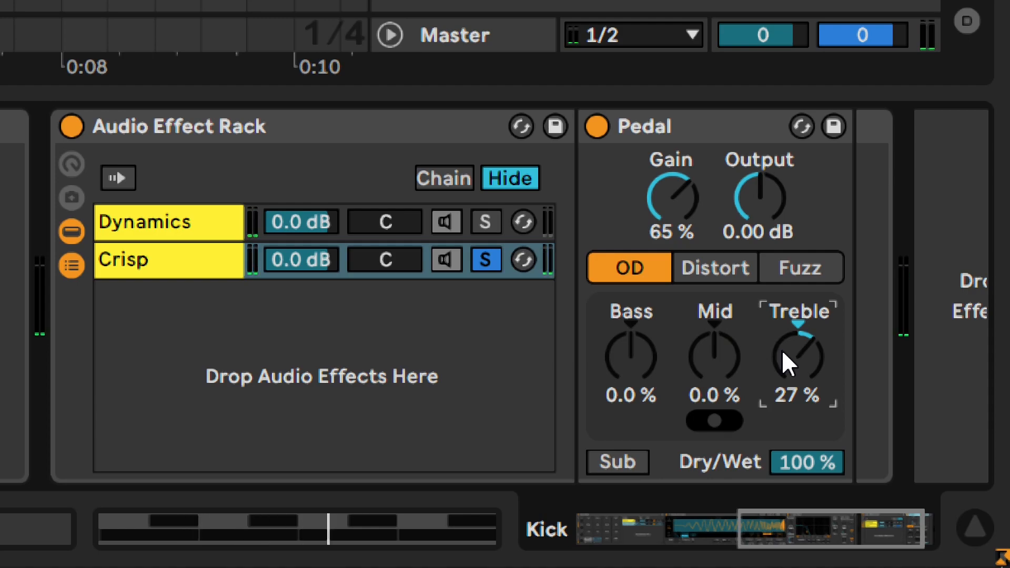
- Insert an Amp after the Pedal on the Crisp chain and audition its amp models, choosing Clean
left_click(636, 457)
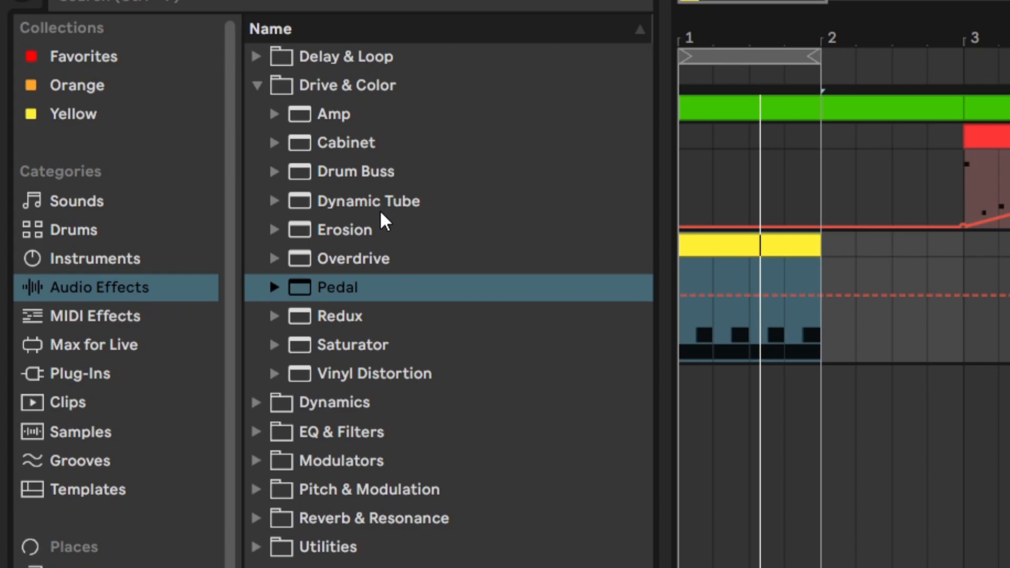
left_click(351, 115)
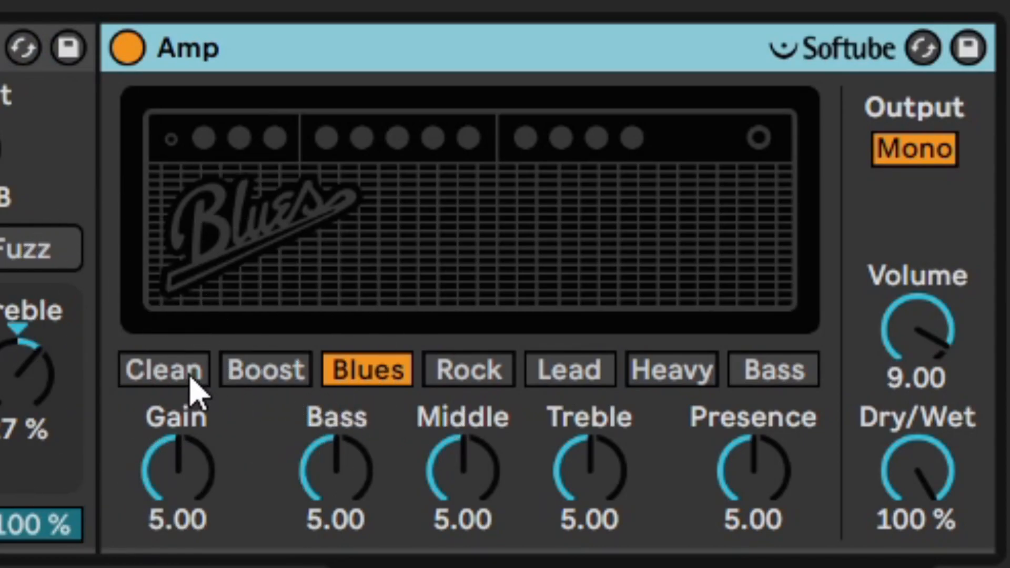
left_click(458, 387)
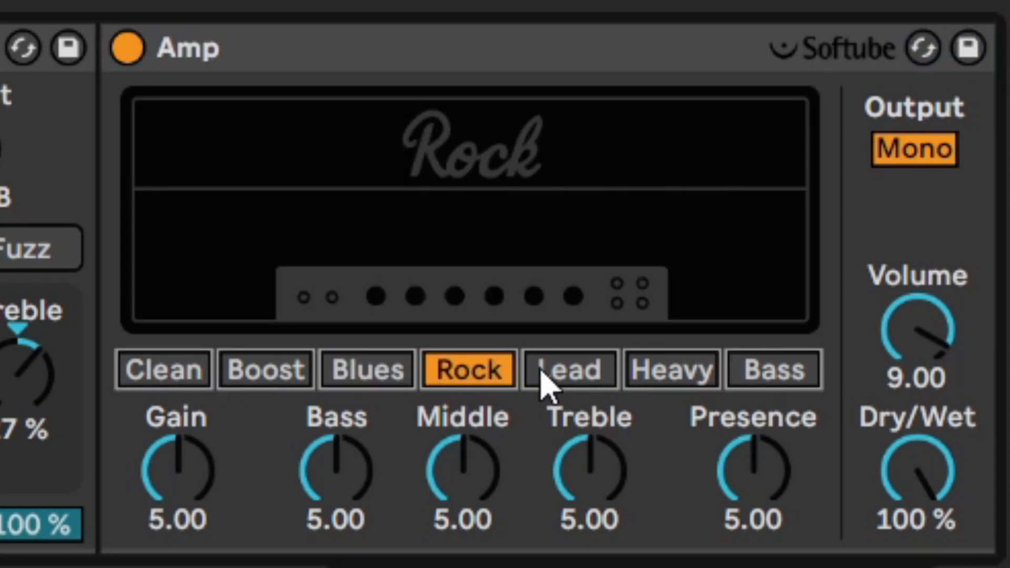
left_click(573, 372)
left_click(669, 379)
left_click(263, 375)
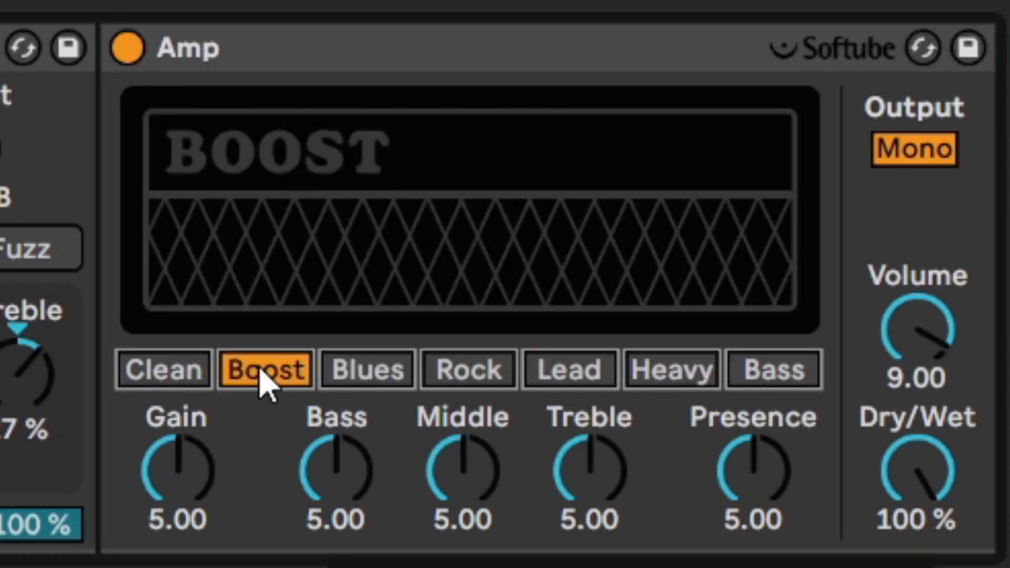
left_click(783, 371)
left_click(172, 380)
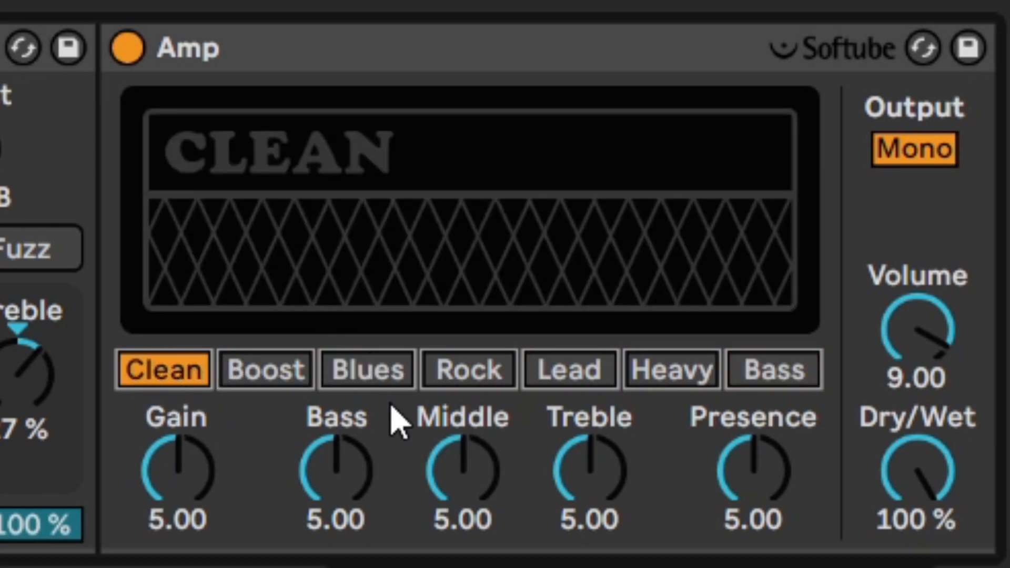
- Set the Amp's Gain to 5.65
left_click(169, 500)
left_click_drag(163, 497, 163, 525)
type("5.65")
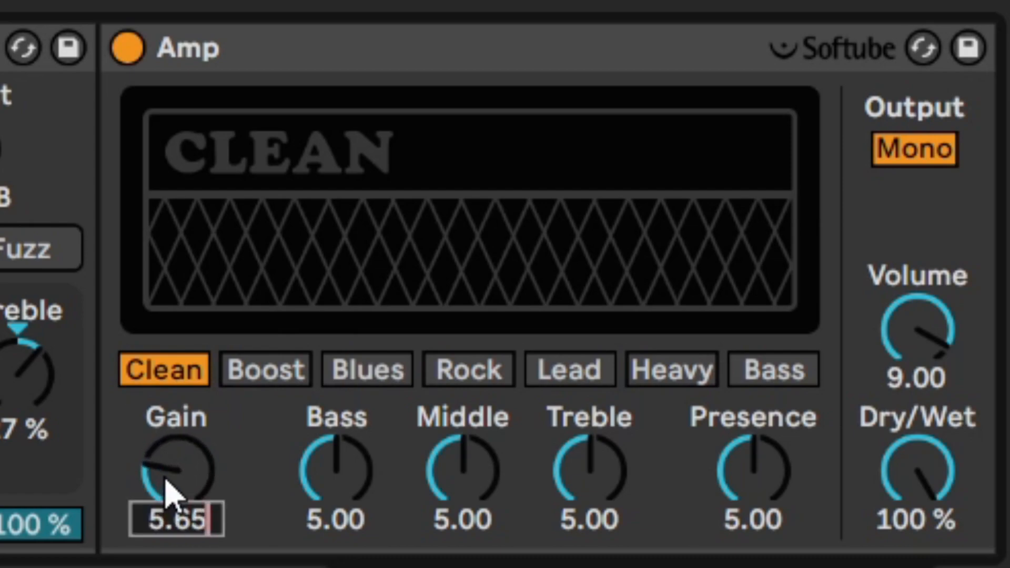
key("Return")
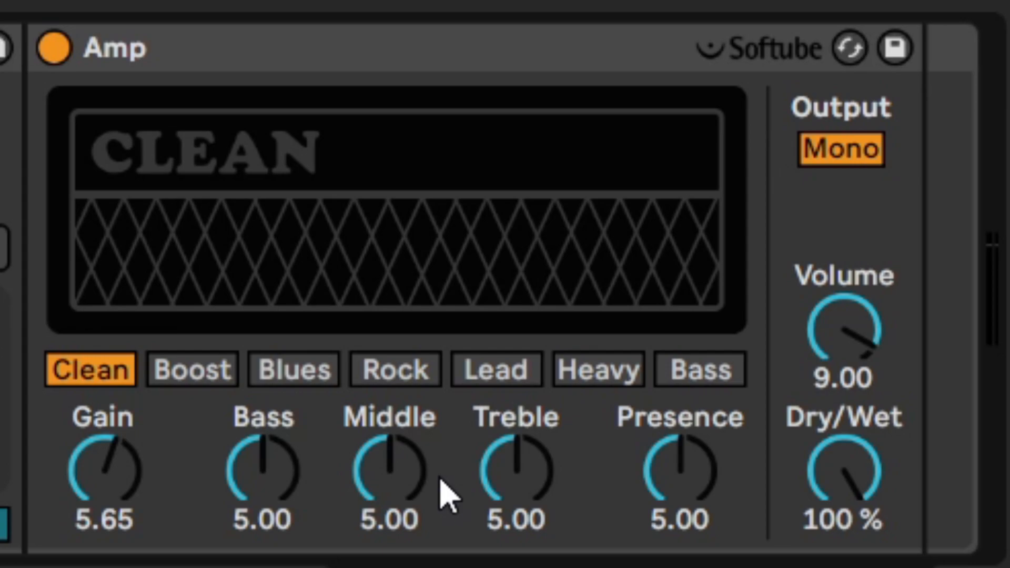
- Set the Amp's Bass to 4.70 and its Middle to 3.50 while listening to the loop
left_click(292, 467)
left_click(364, 472)
left_click(494, 505)
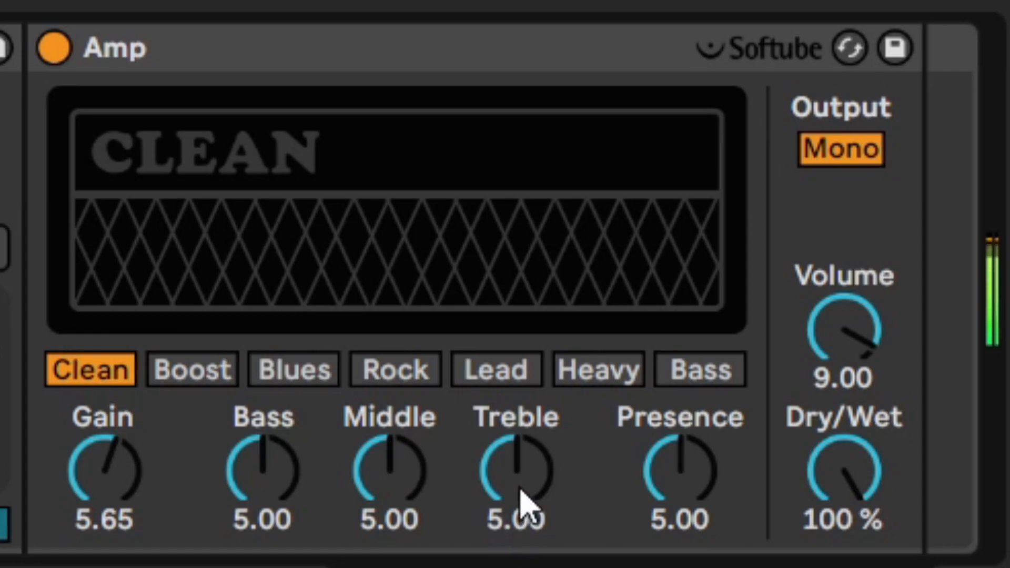
mouse_move(295, 483)
left_mouse_down()
mouse_move(295, 465)
mouse_move(295, 494)
left_mouse_up()
type("4.7")
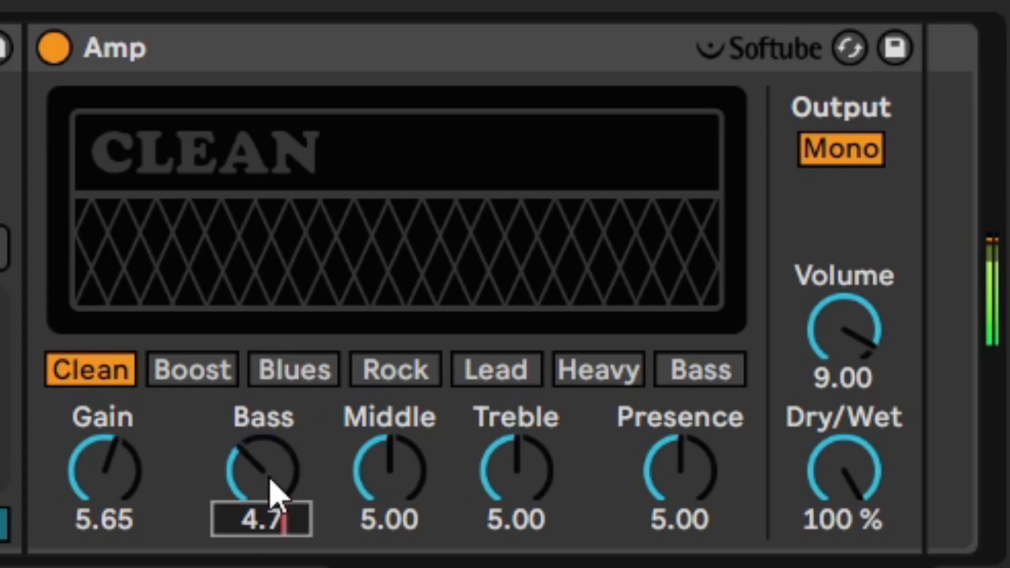
key("Return")
left_click_drag(378, 473, 378, 510)
type("3.5")
key("Return")
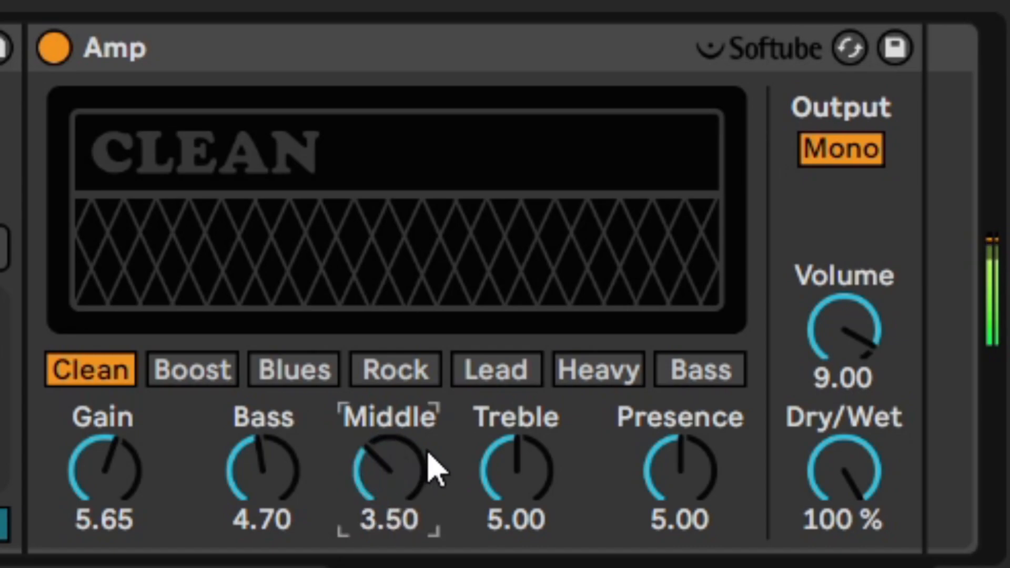
- Set the Amp's Treble to 3.50 and its Presence to 4.50
left_click_drag(505, 491, 505, 519)
type("3")
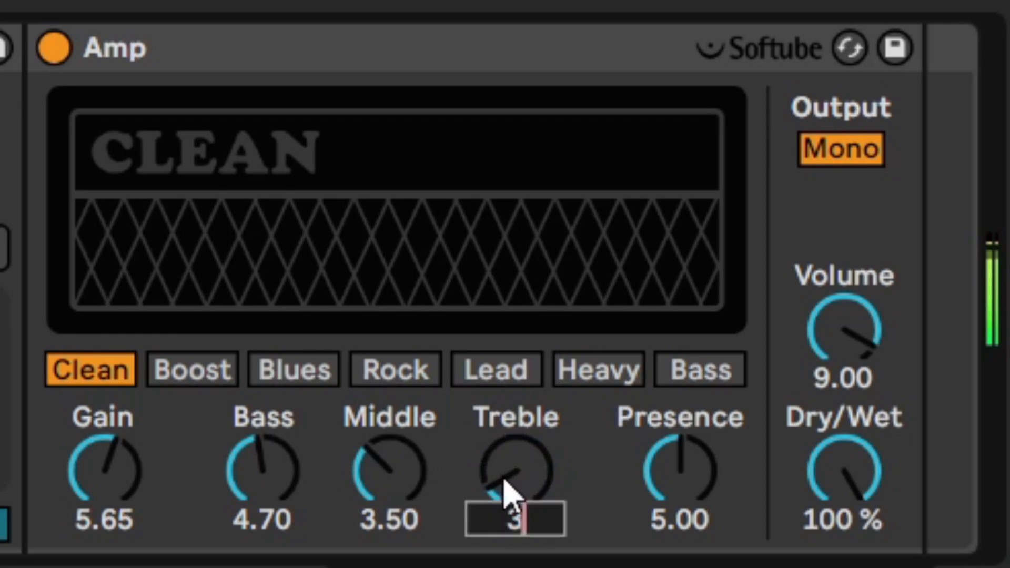
type(".5")
key("Return")
left_click_drag(693, 499, 693, 535)
type("4.5")
key("Return")
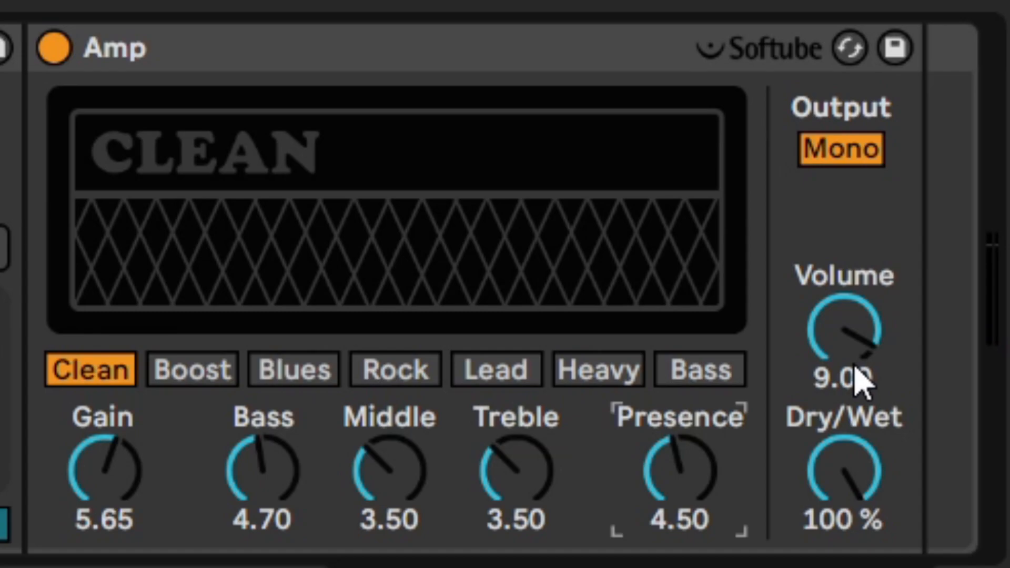
- Lower the Amp's Volume briefly to hear its effect, and set it to 8.90
left_click_drag(854, 378, 854, 482)
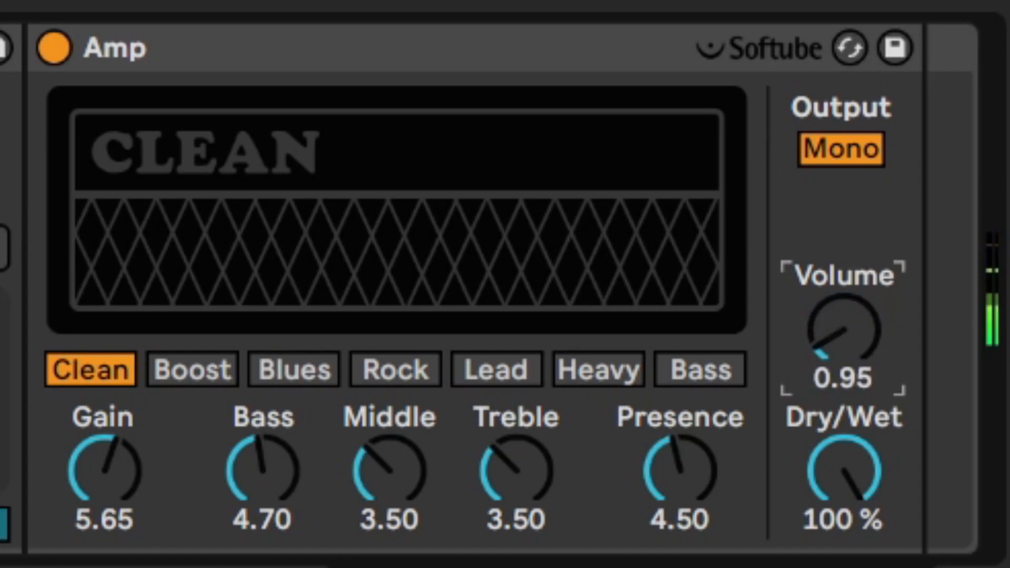
type("8.9")
key("Return")
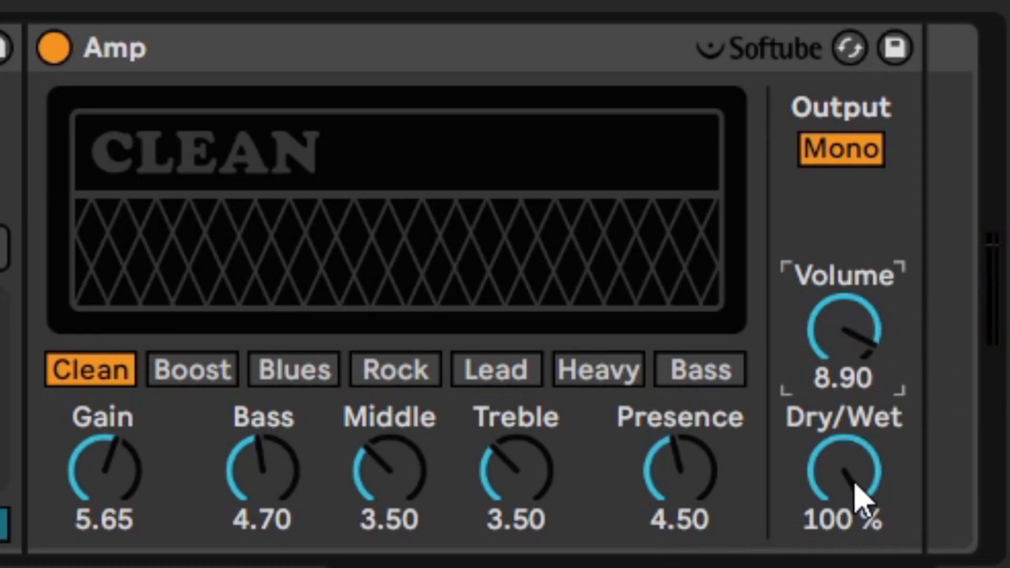
- Set the Amp's Dry/Wet to 33 % and compare the loop with the Amp bypassed and active
left_click(826, 468)
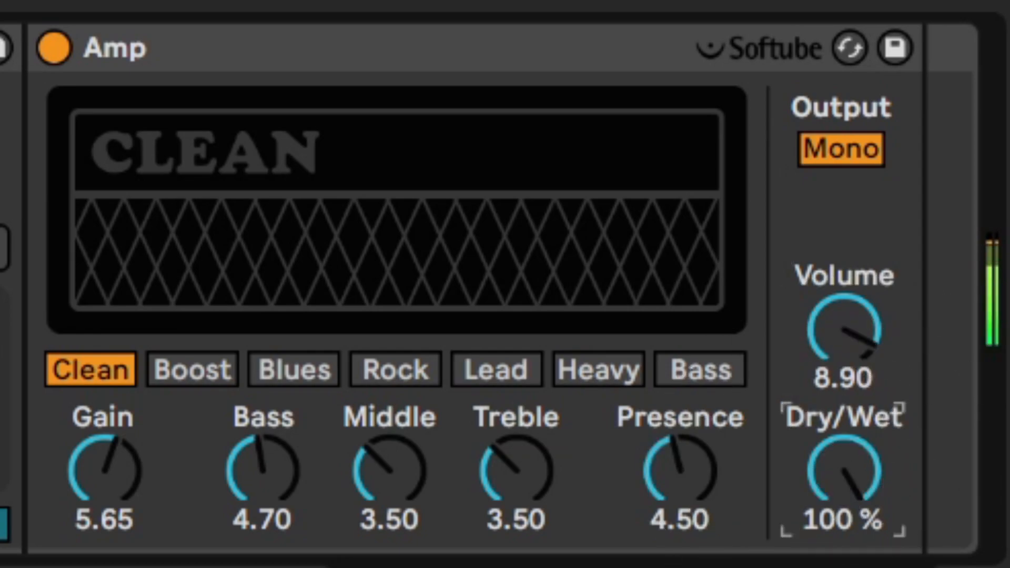
left_click_drag(826, 468, 827, 526)
type("33")
key("Return")
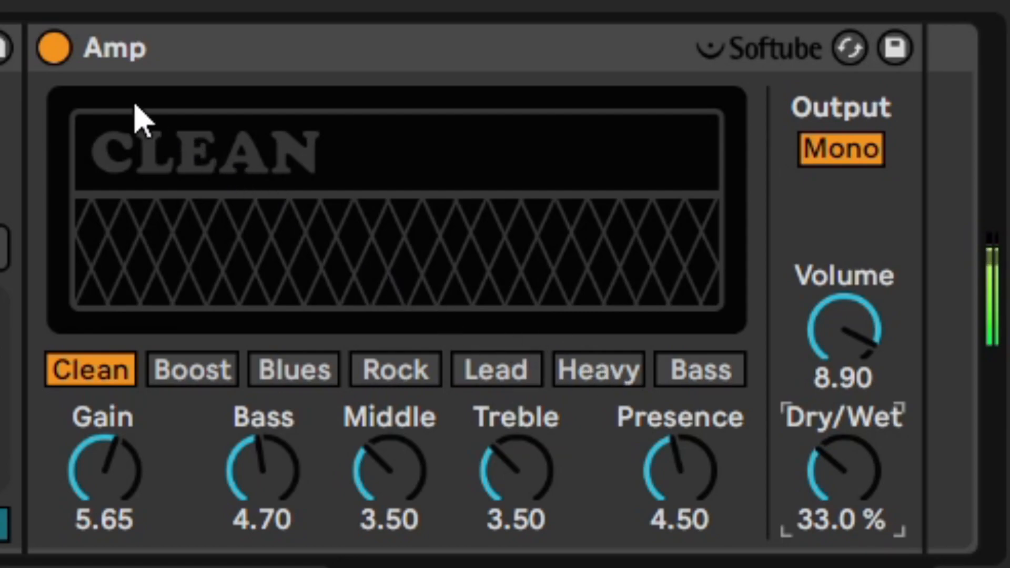
left_click(54, 49)
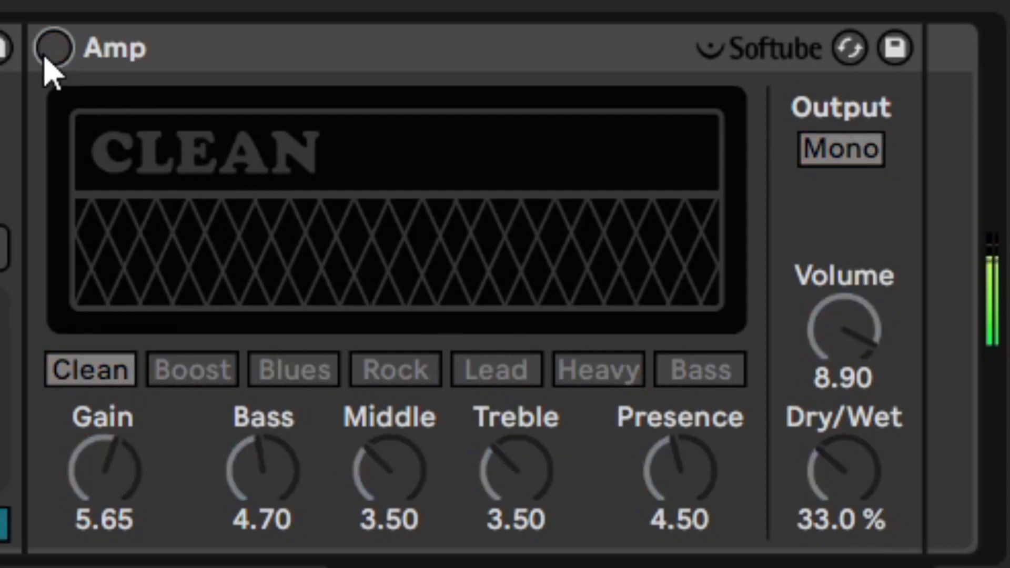
left_click(55, 48)
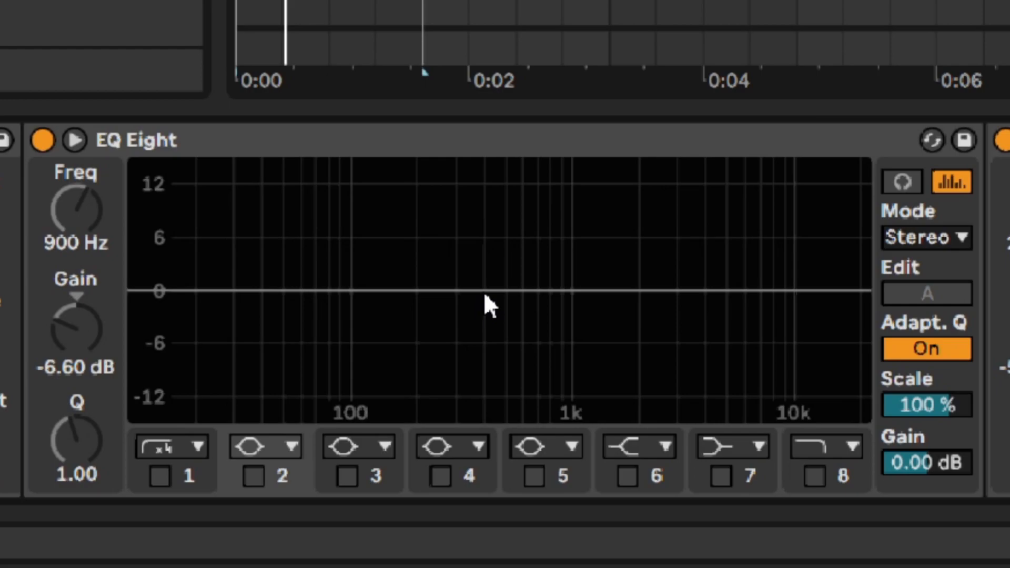
- Enable band 1 of the Crisp chain's EQ Eight as a steep 176 Hz low cut and compare the loop with the EQ bypassed
left_click(160, 475)
left_click(350, 363)
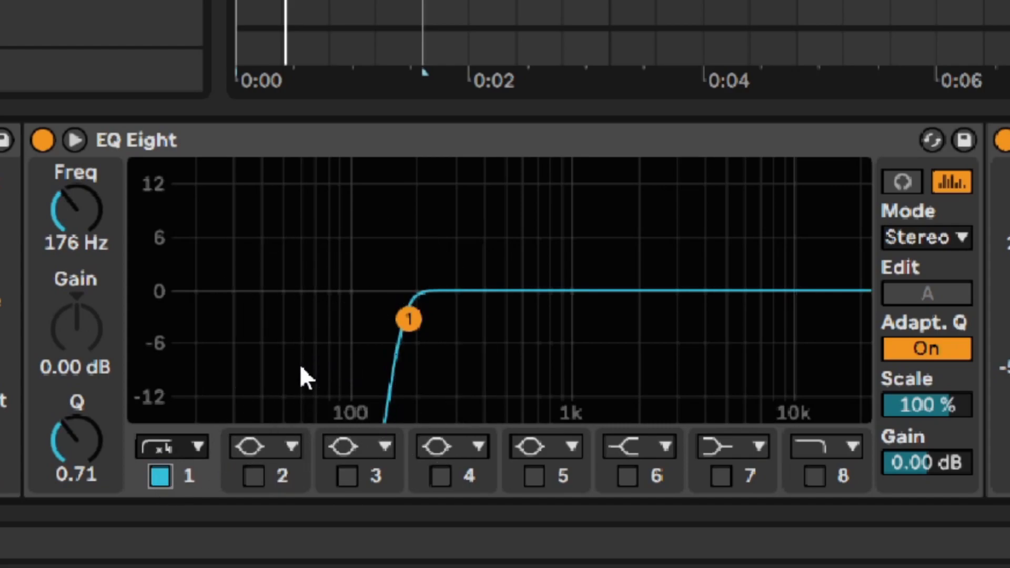
key("space")
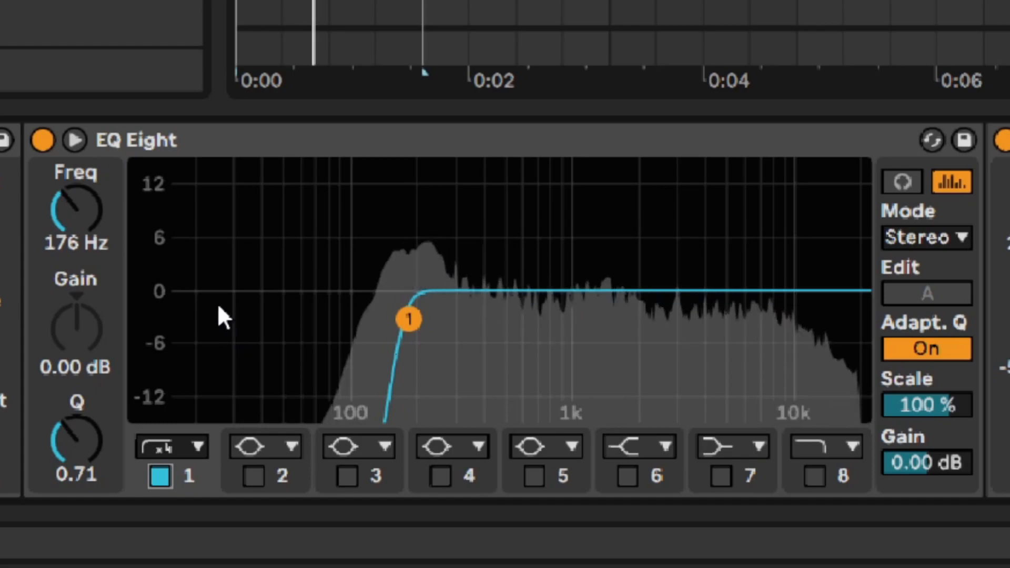
left_click(45, 140)
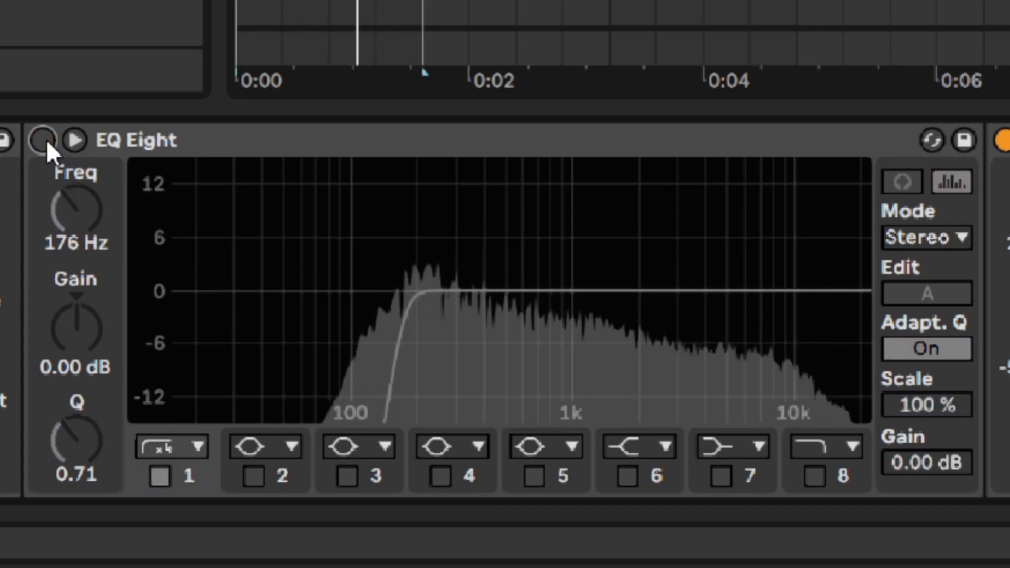
left_click(45, 141)
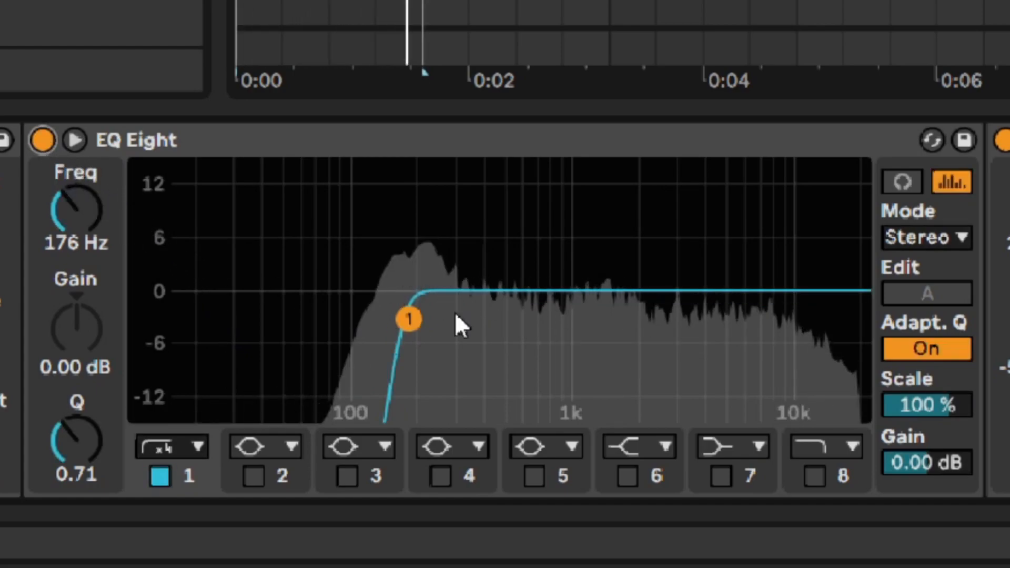
key("space")
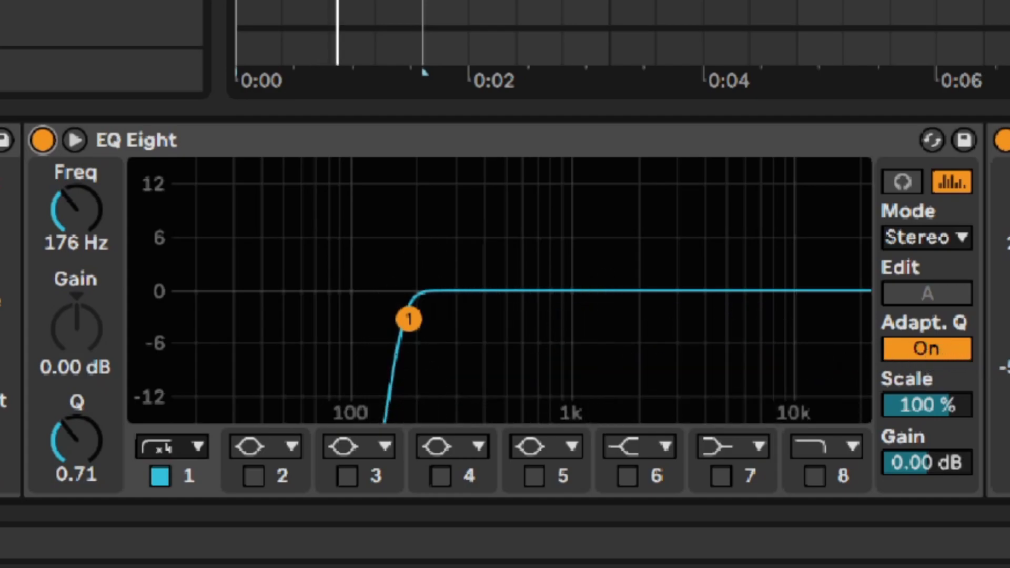
- Turn off solo on the Crisp chain of the Audio Effect Rack
scroll(505, 311, "left", 15)
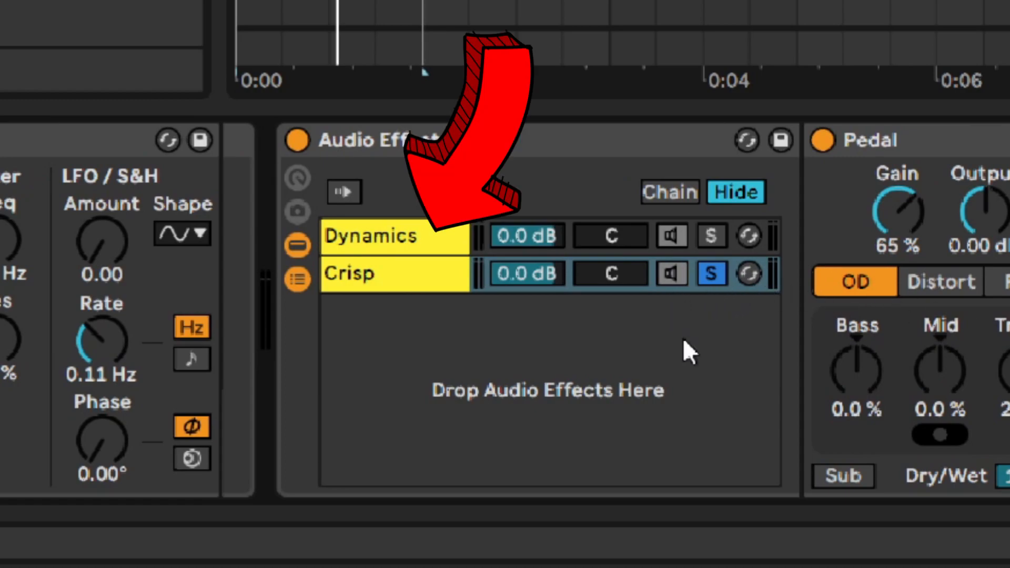
left_click(713, 275)
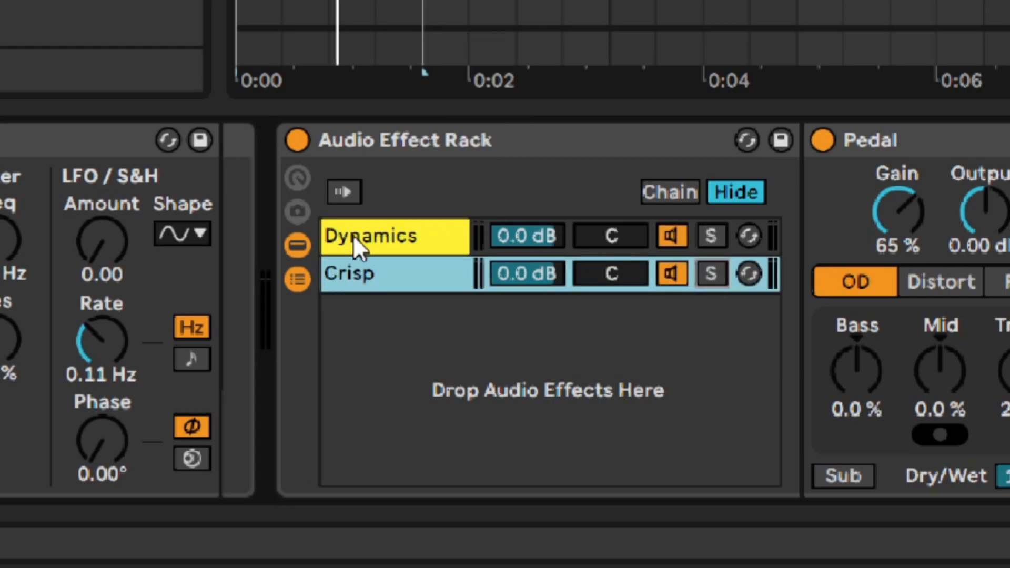
key("ctrl")
key("ctrl")
key("ctrl")
- Expand the EQ Eight before the Utility and enable its band 3 cut of -5.80 dB at 250 Hz, comparing it on and off
scroll(631, 310, "right", 3)
scroll(504, 310, "right", 10)
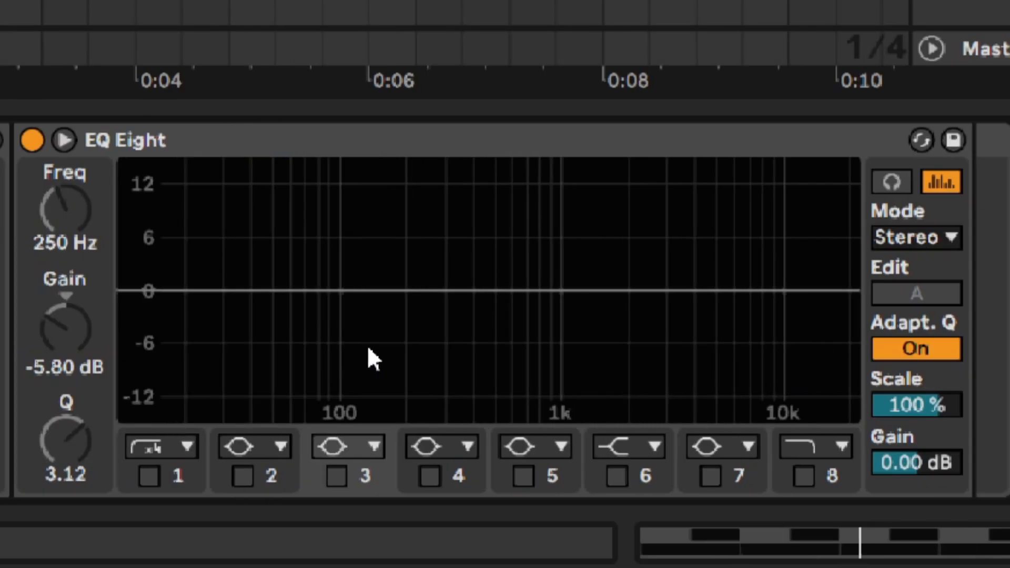
left_click(64, 139)
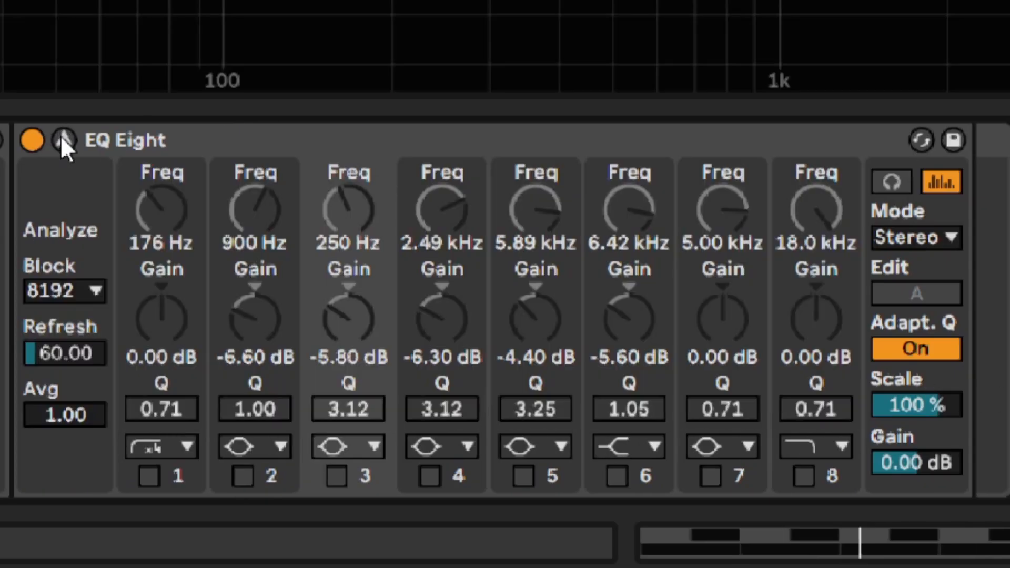
left_click(407, 550)
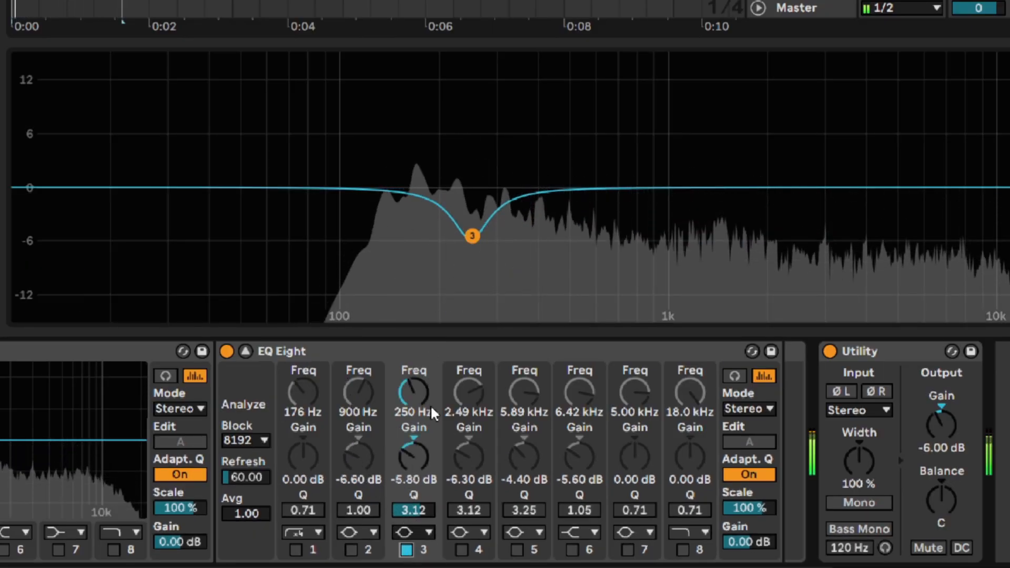
left_click(407, 550)
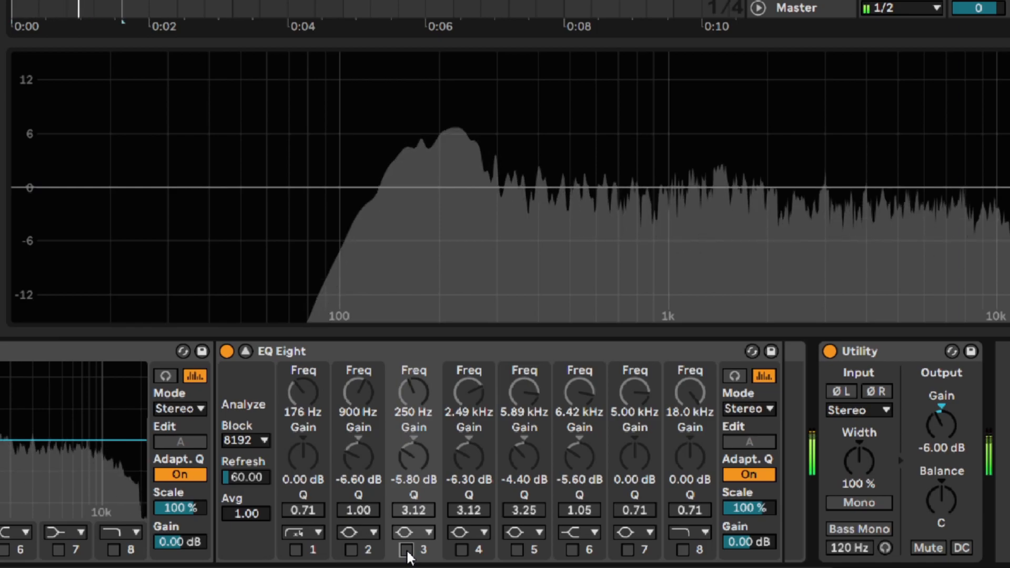
left_click(407, 551)
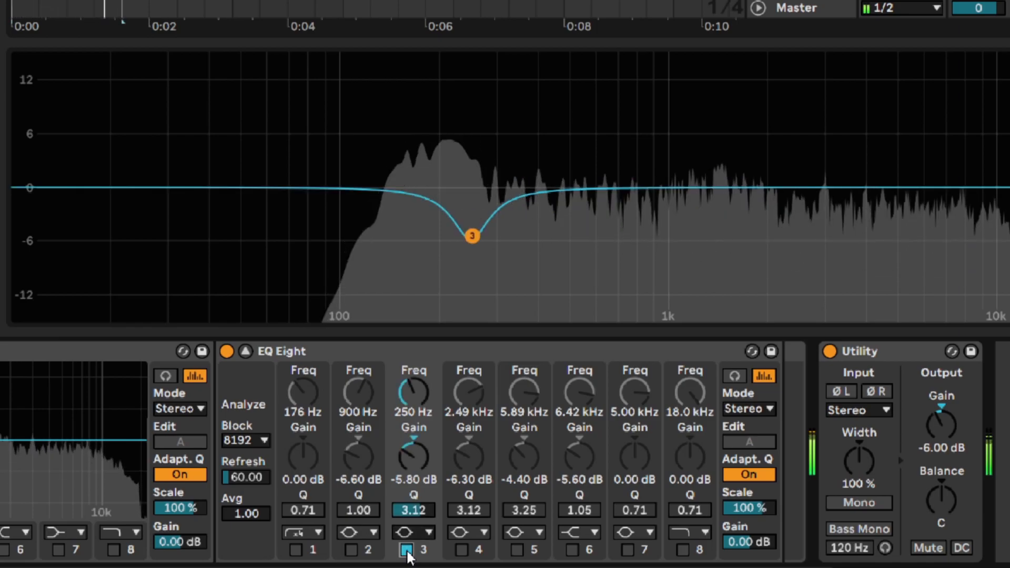
left_click(407, 551)
left_click(406, 550)
key("space")
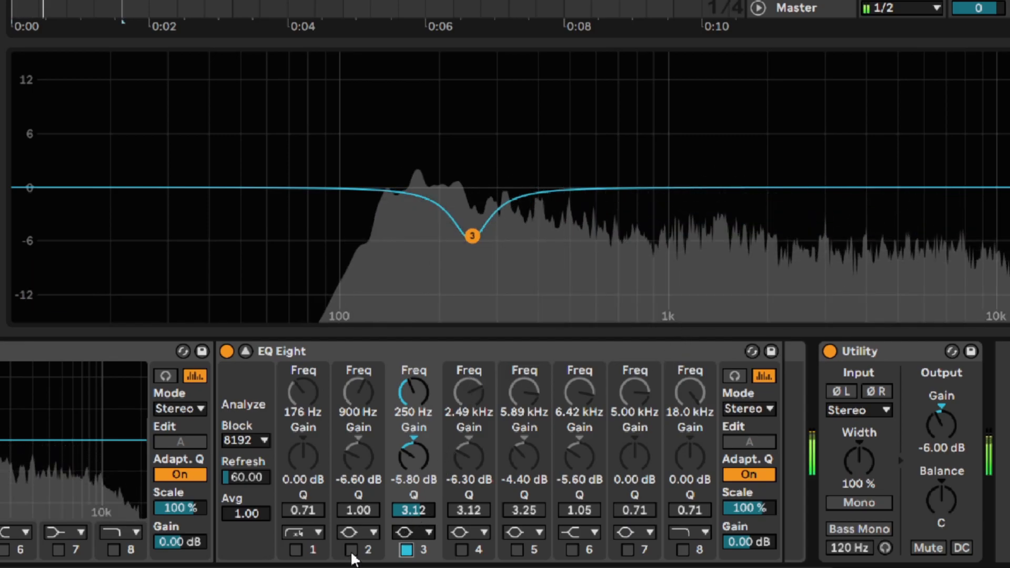
- Enable the same EQ Eight's band 2 cut of -6.60 dB at 900 Hz, comparing the loop with and without it
left_click(351, 550)
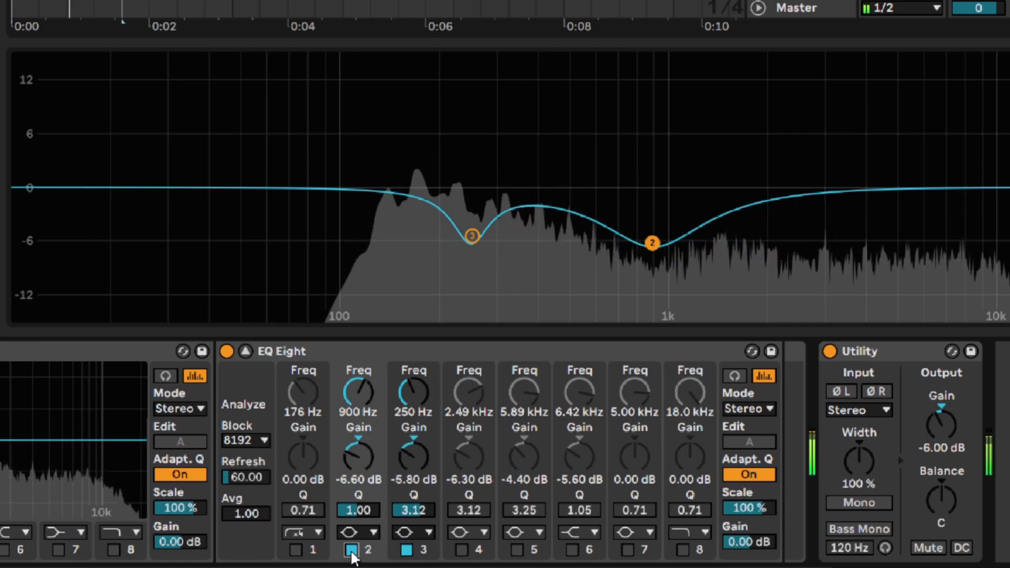
left_click(351, 550)
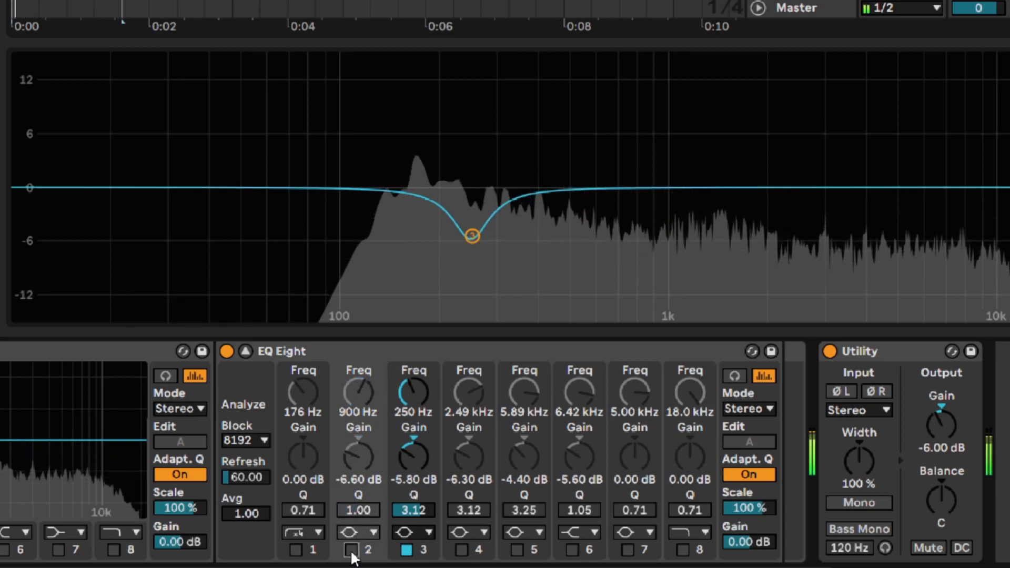
left_click(351, 550)
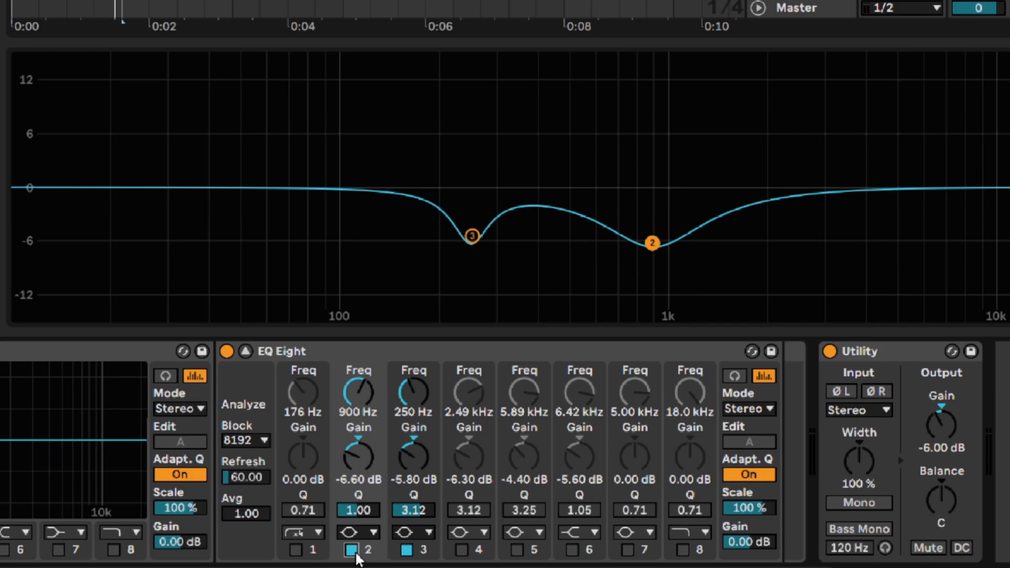
key("ctrl")
key("ctrl")
- Enable the EQ Eight's band 4 cut of -6.30 dB at 2.49 kHz, comparing it on and off during playback
key("space")
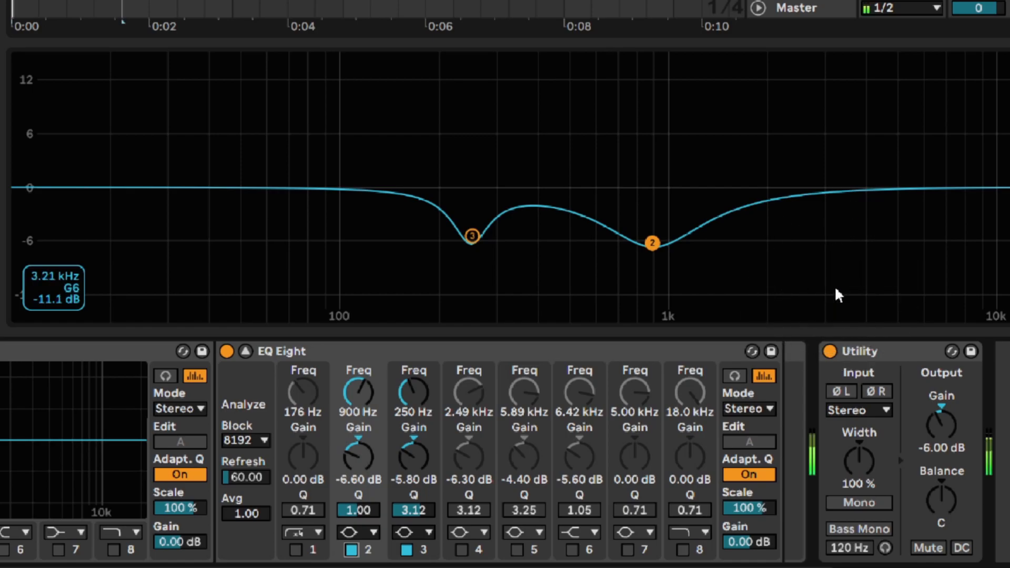
left_click(461, 550)
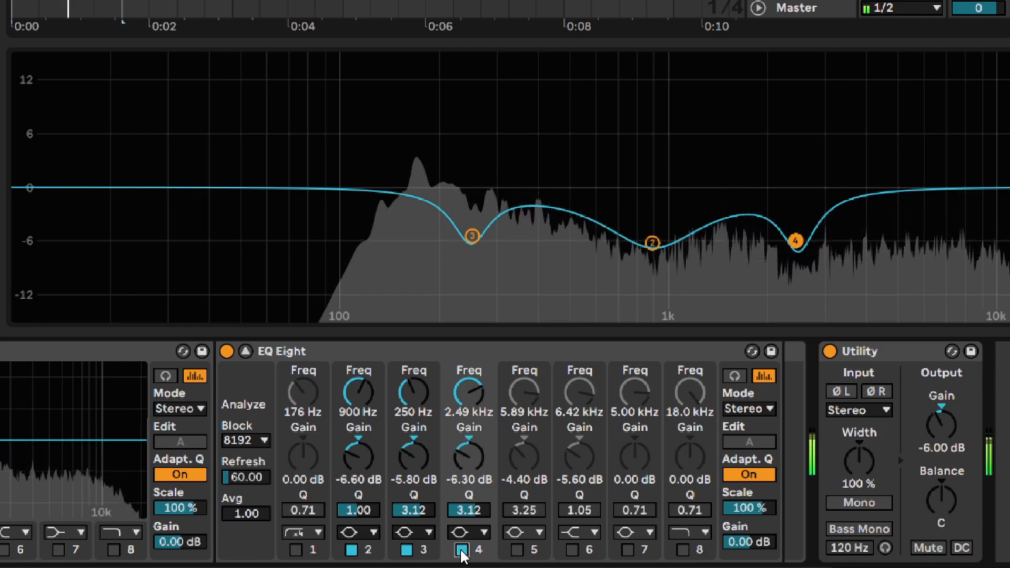
left_click(461, 550)
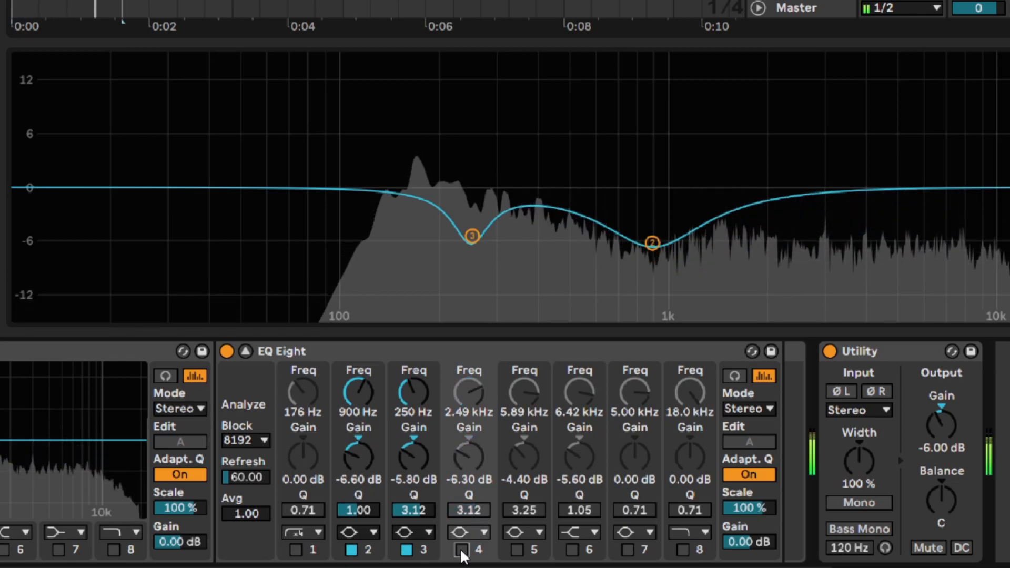
left_click(461, 550)
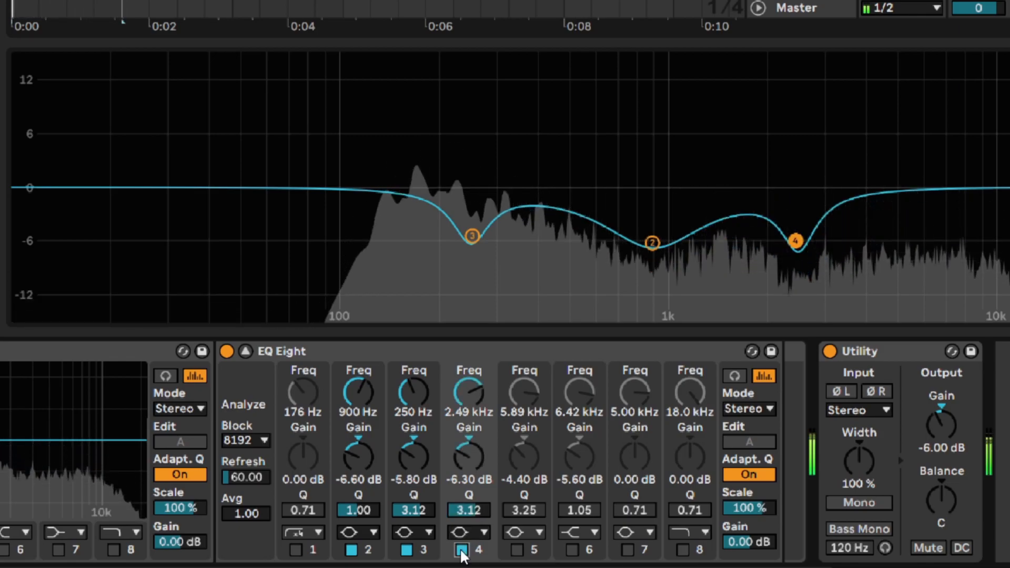
key("space")
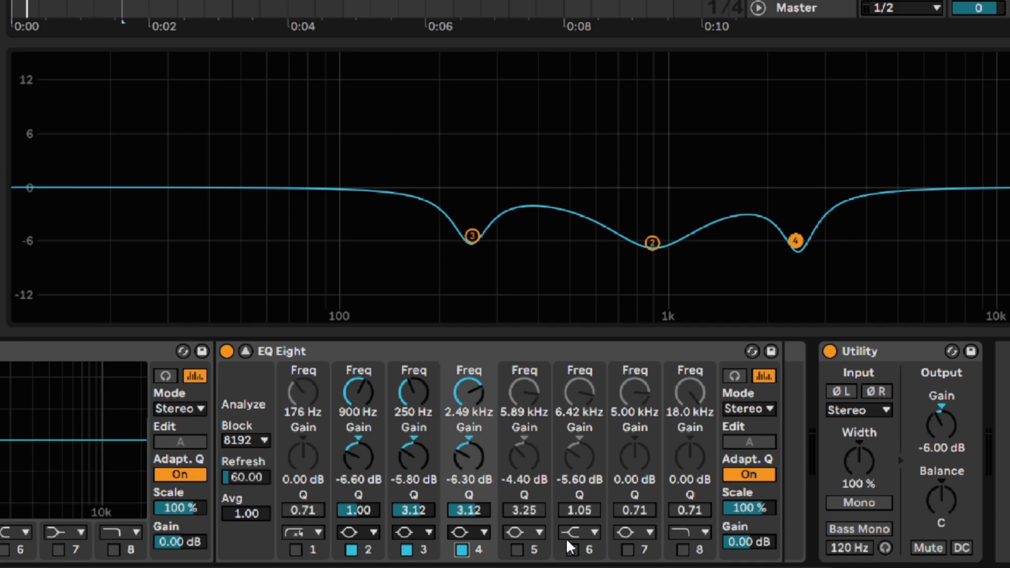
- Enable the EQ Eight's band 5 cut of -4.40 dB at 5.89 kHz, comparing it on and off during playback
key("space")
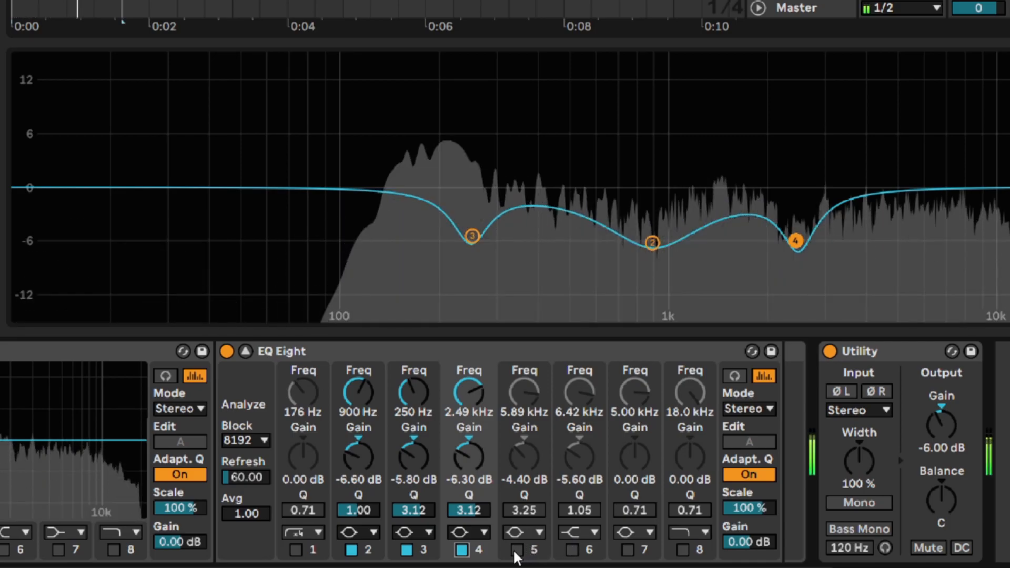
left_click(515, 550)
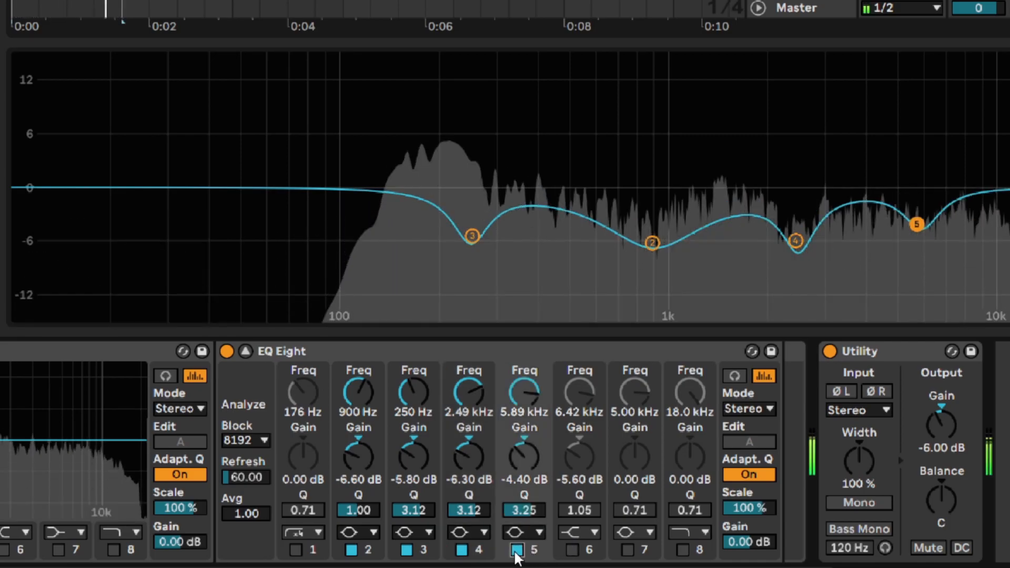
left_click(516, 550)
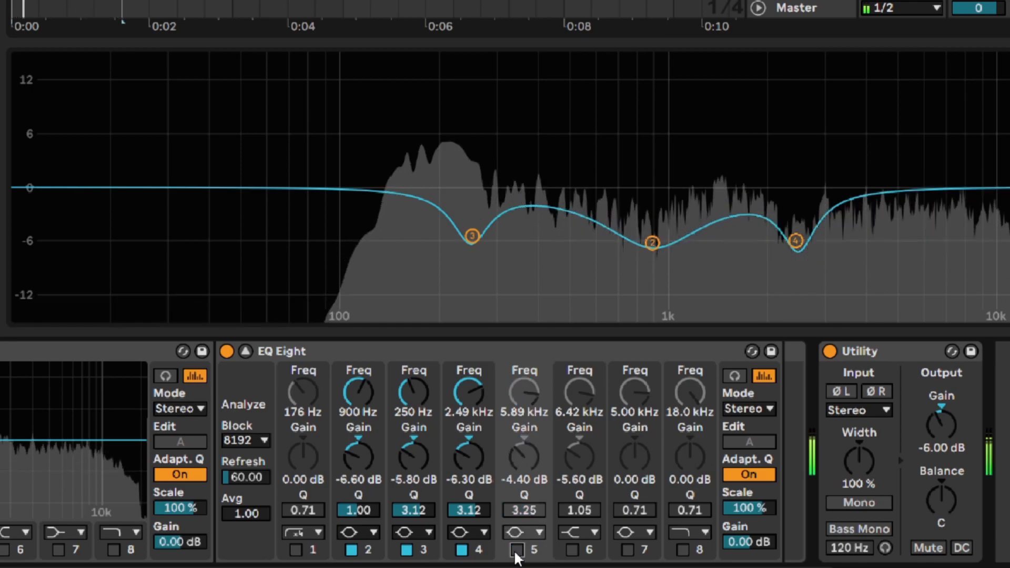
left_click(516, 550)
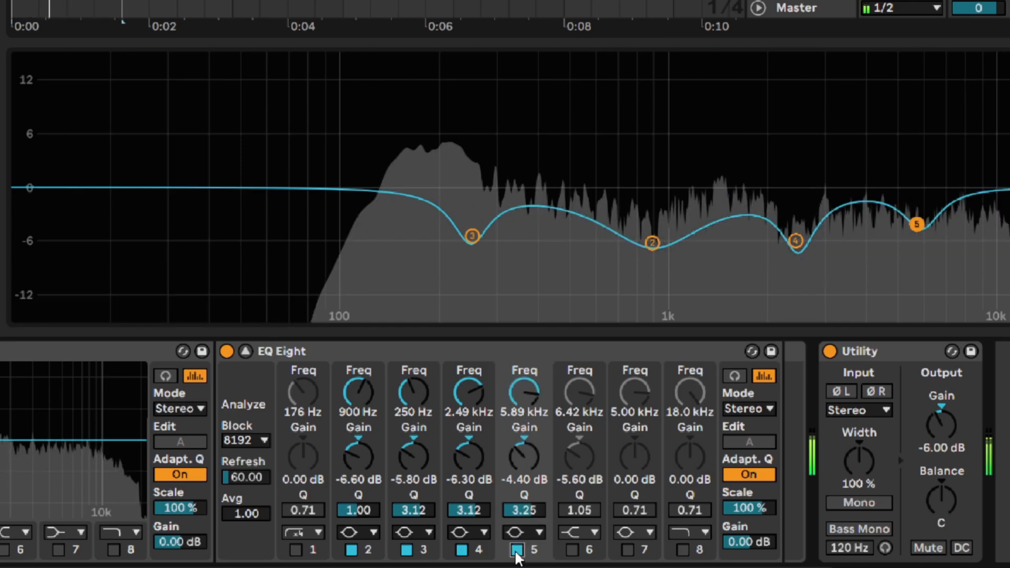
- Enable the EQ Eight's band 6 high-shelf cut of -5.60 dB at 6.42 kHz, comparing the band and the whole EQ on and off
left_click(572, 550)
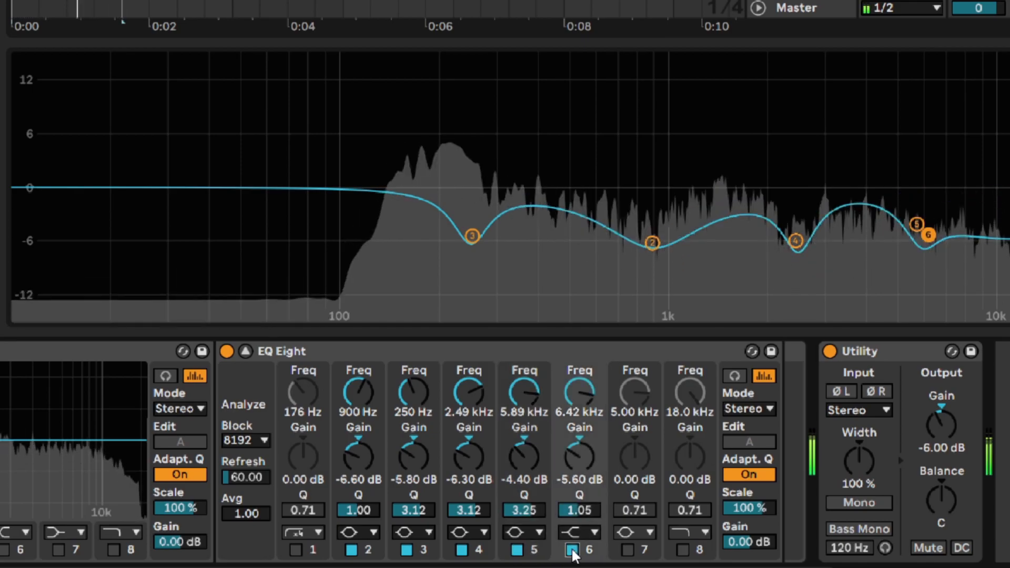
left_click(572, 550)
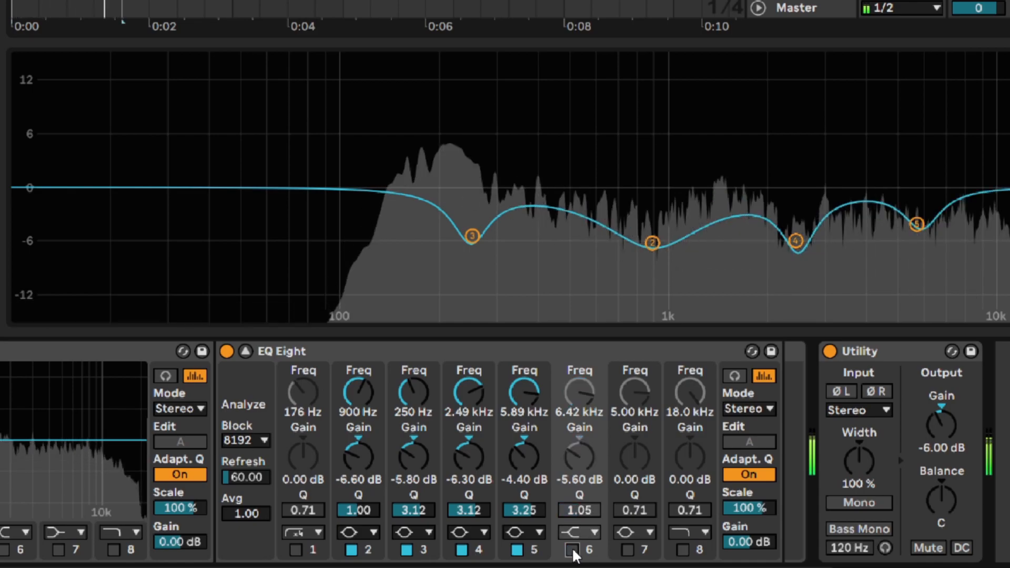
left_click(572, 550)
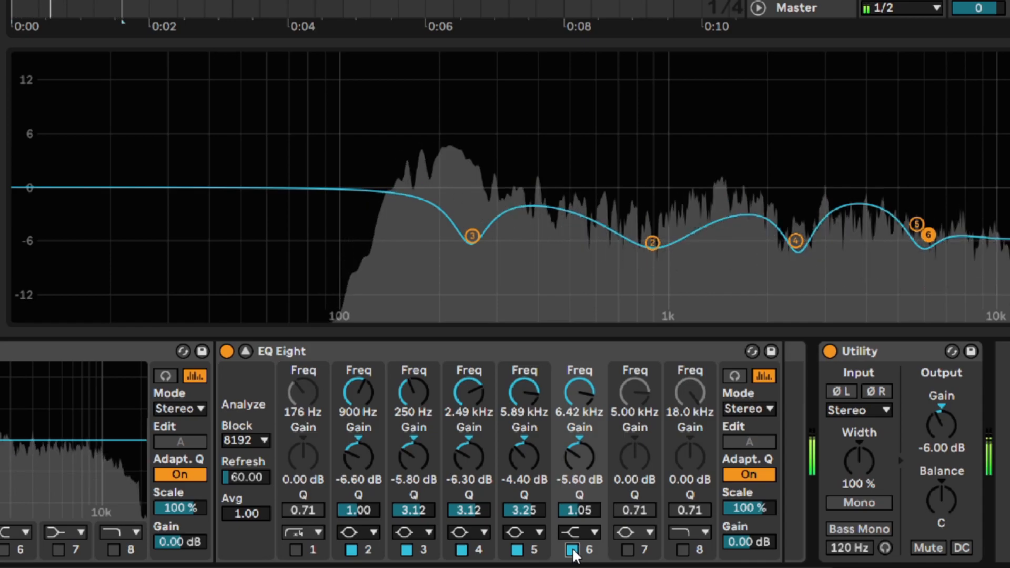
left_click(572, 550)
left_click(572, 550)
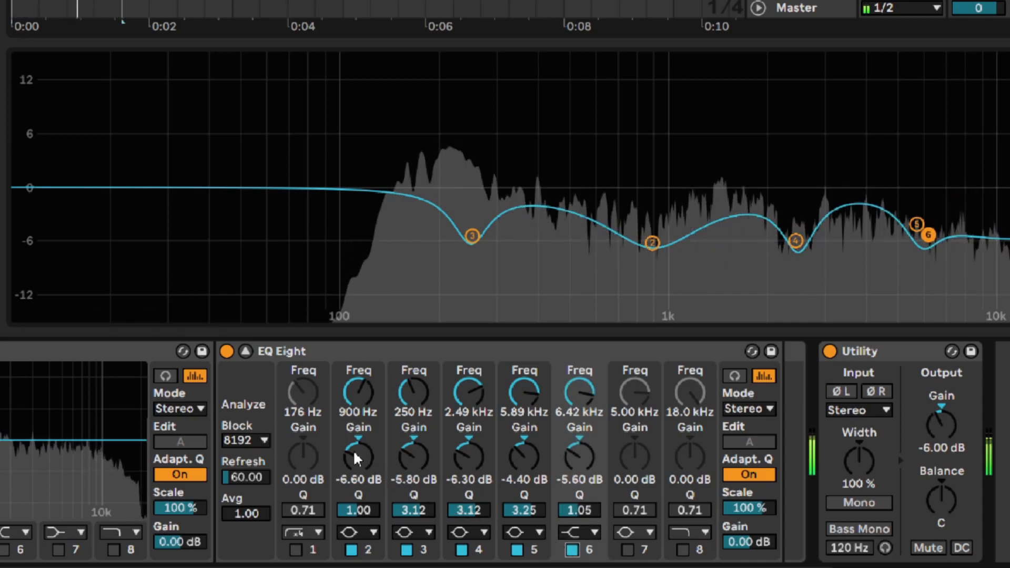
left_click(225, 352)
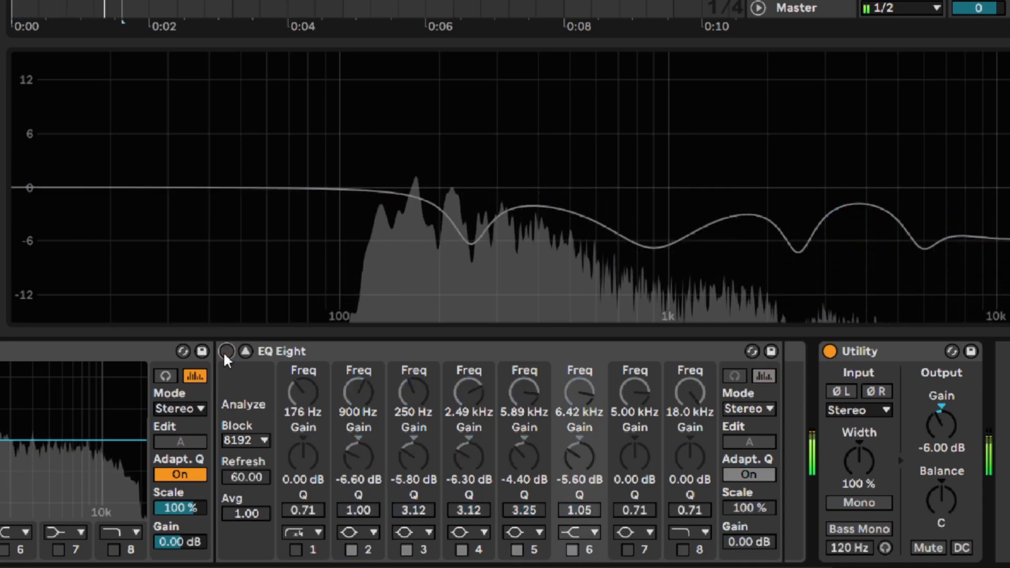
left_click(225, 351)
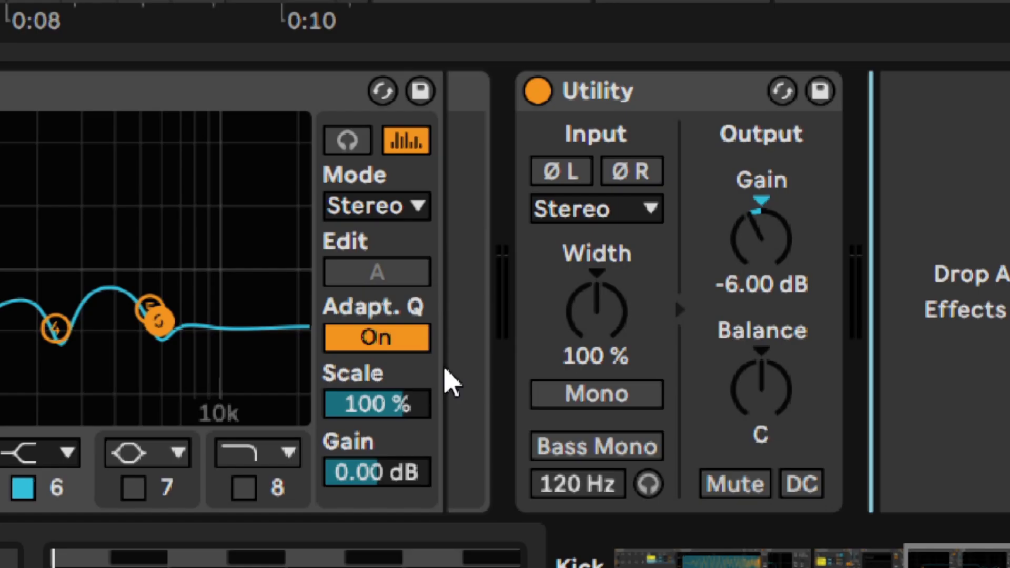
- Expand the collapsed Utility after the EQ Eight and check its -2.80 dB gain by muting and bypassing it during playback
left_click_drag(449, 384, 462, 383)
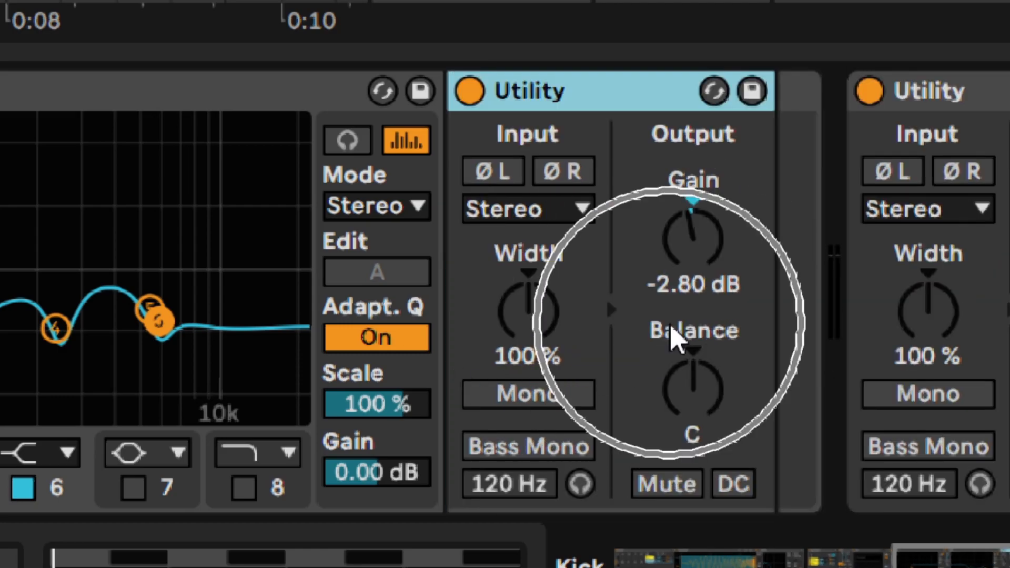
key("space")
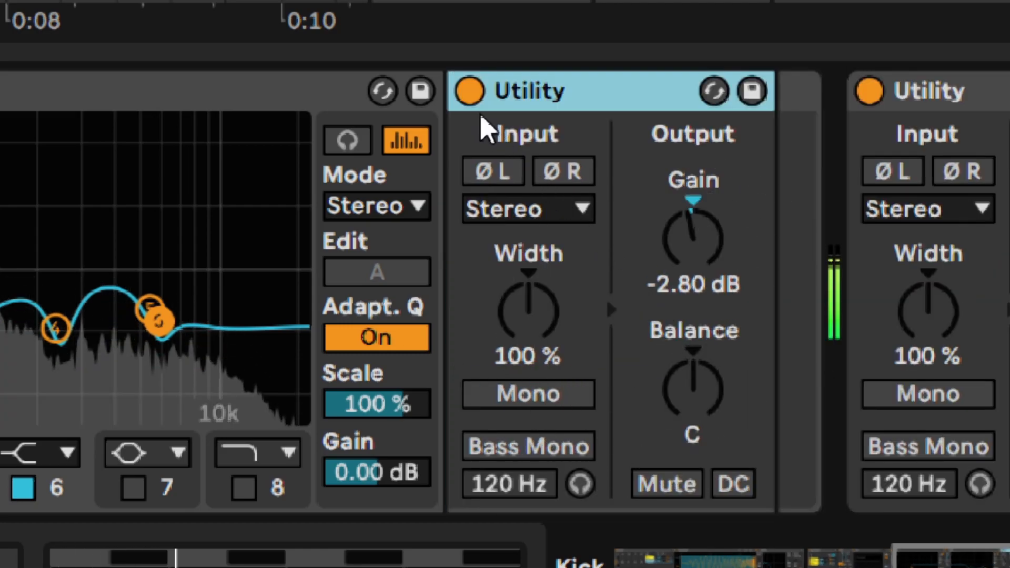
left_click(676, 487)
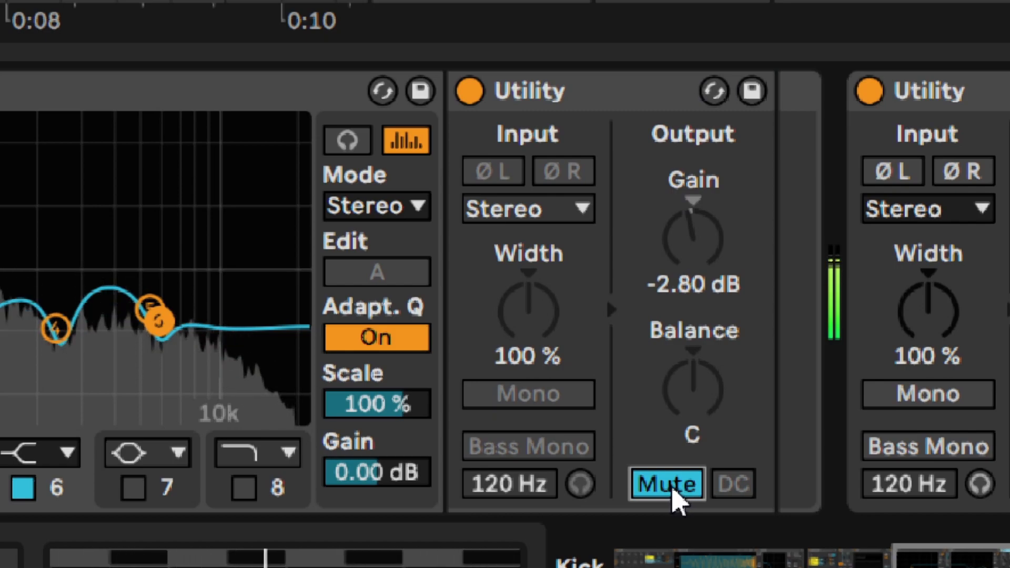
left_click(673, 492)
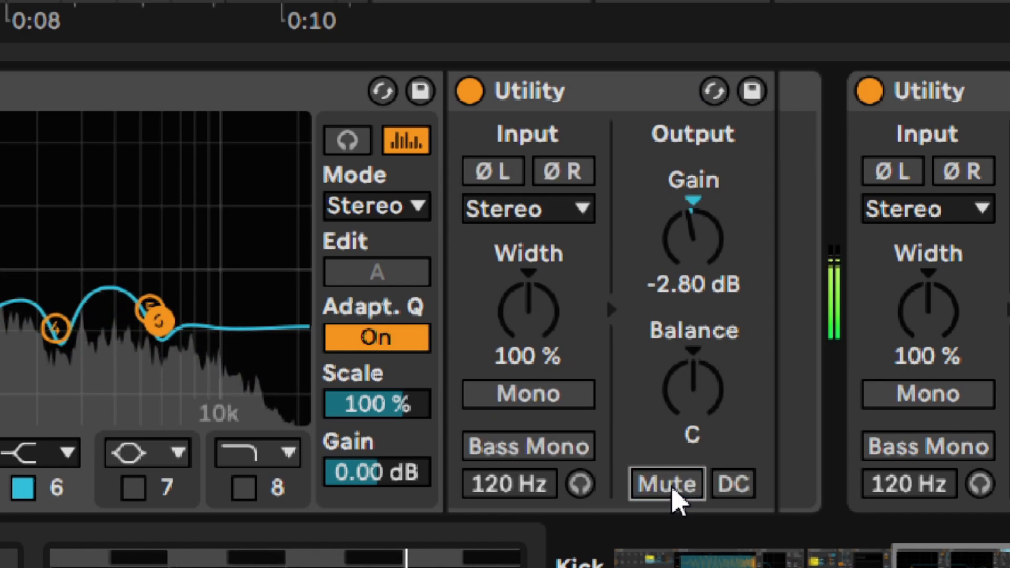
left_click(469, 93)
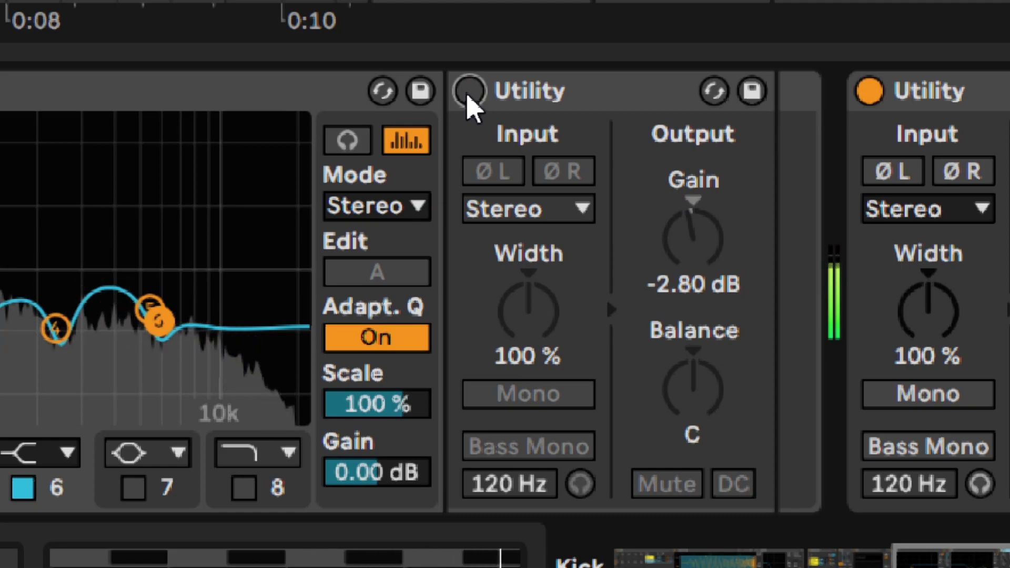
left_click(468, 94)
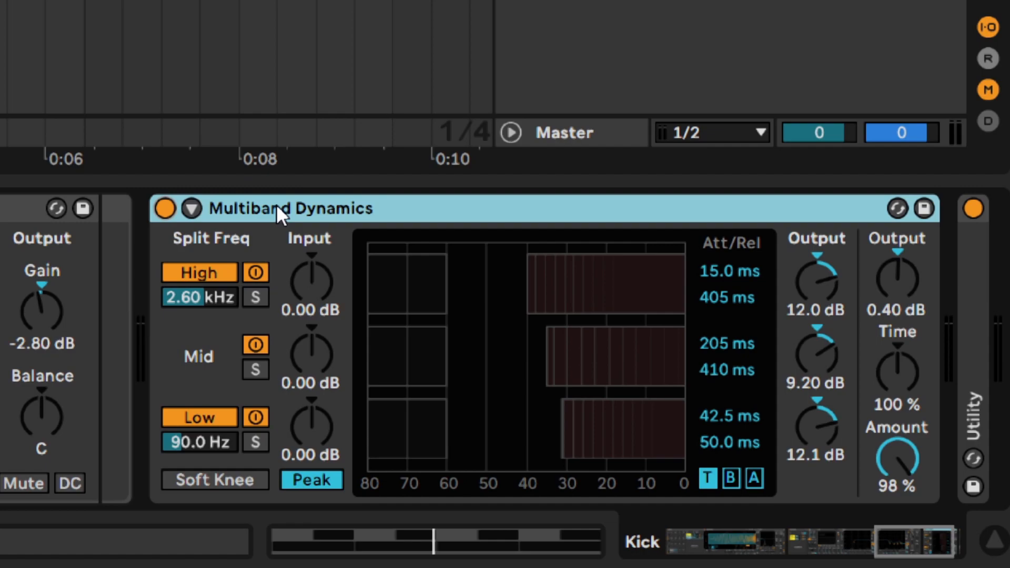
- Deactivate the low, mid and high bands of the Multiband Dynamics
key("ctrl")
left_click(257, 419)
left_click(257, 345)
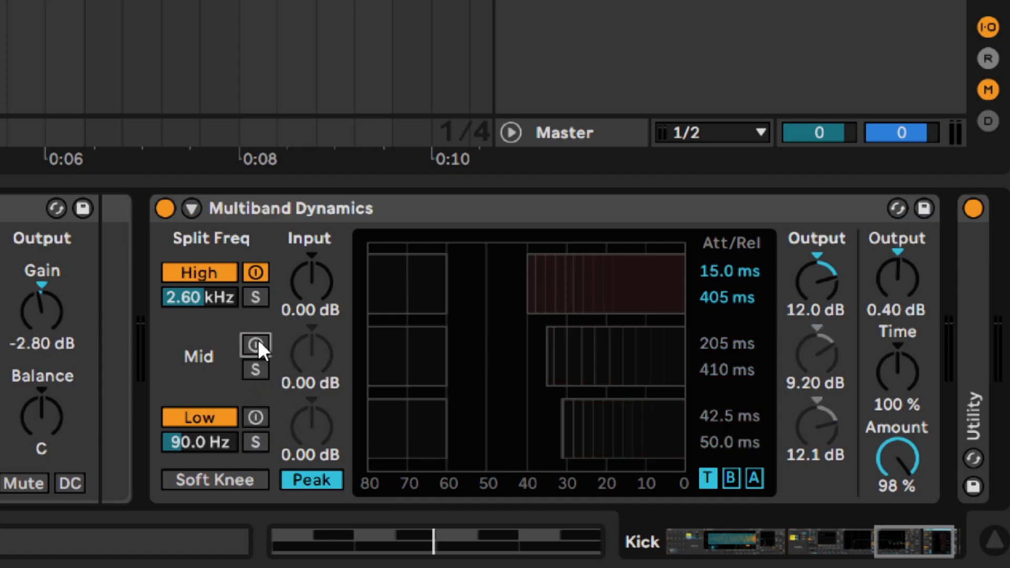
left_click(264, 271)
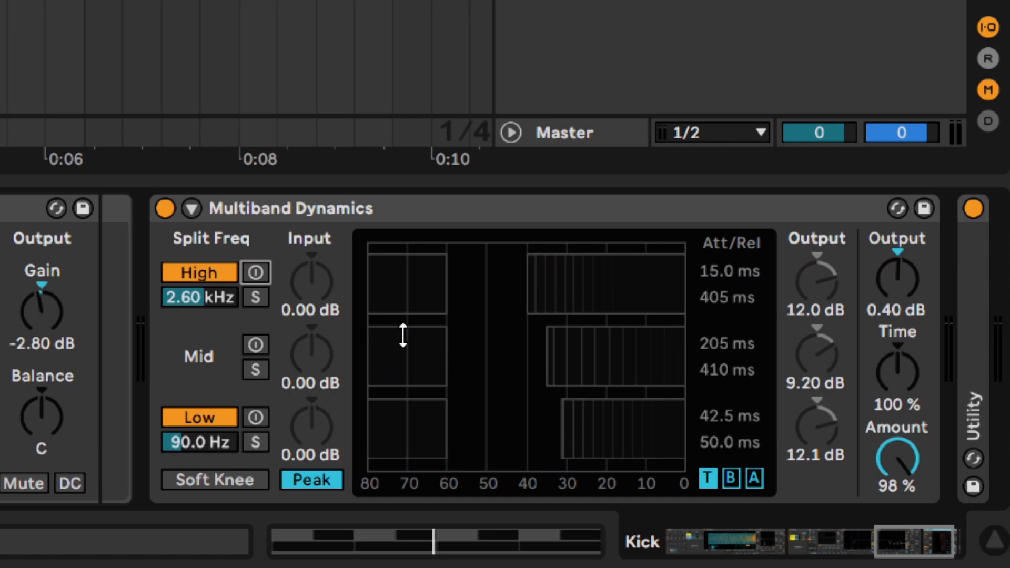
- Activate the mid band of the Multiband Dynamics, comparing its compression on and off during playback
key("ctrl")
left_click(251, 344)
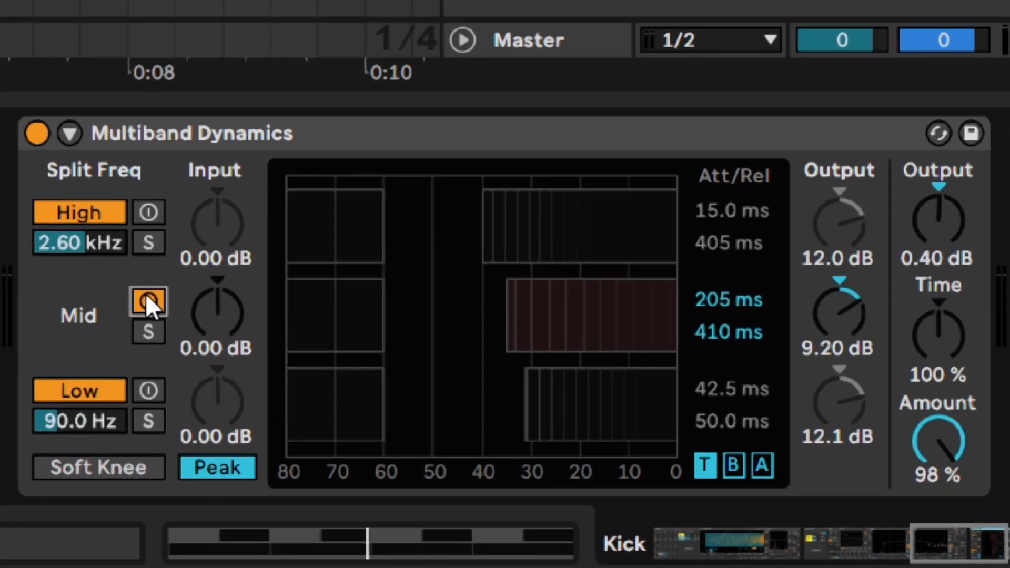
key("space")
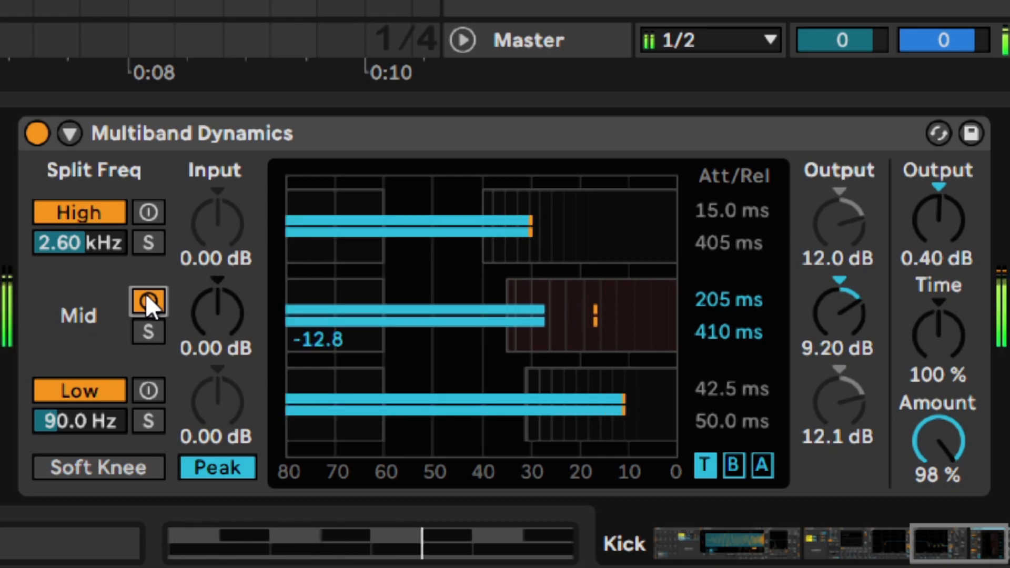
left_click(146, 295)
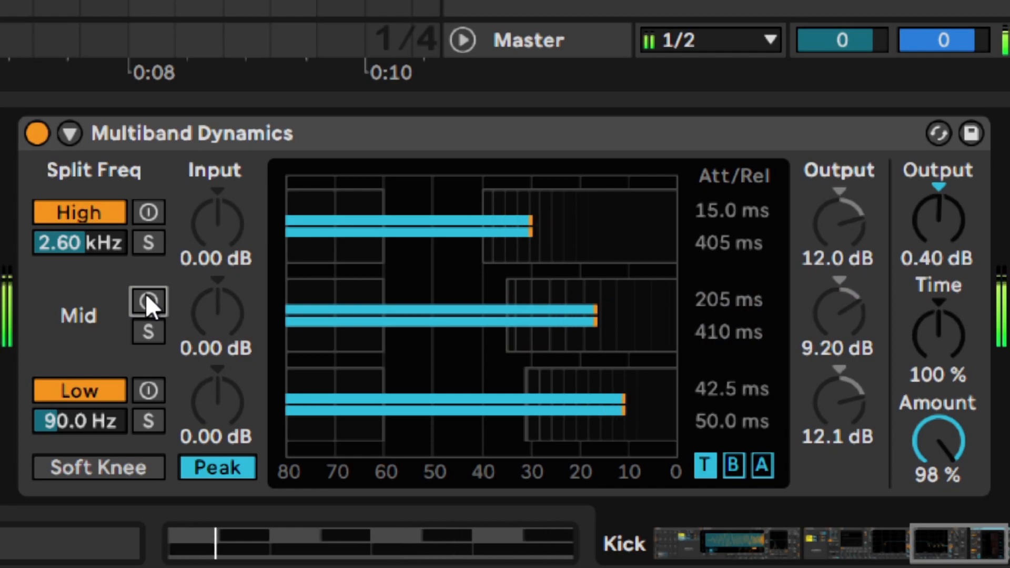
left_click(147, 300)
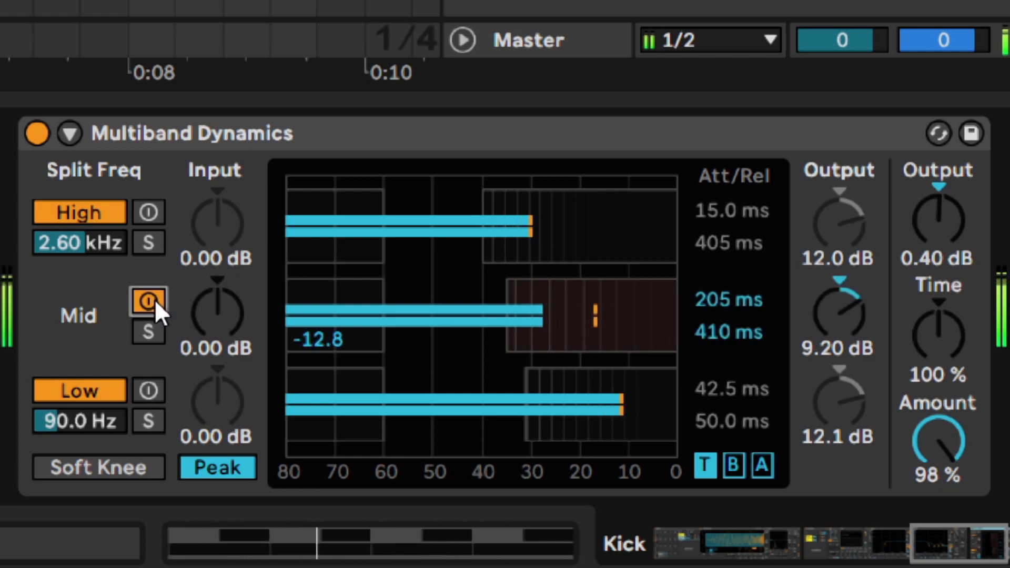
left_click(155, 299)
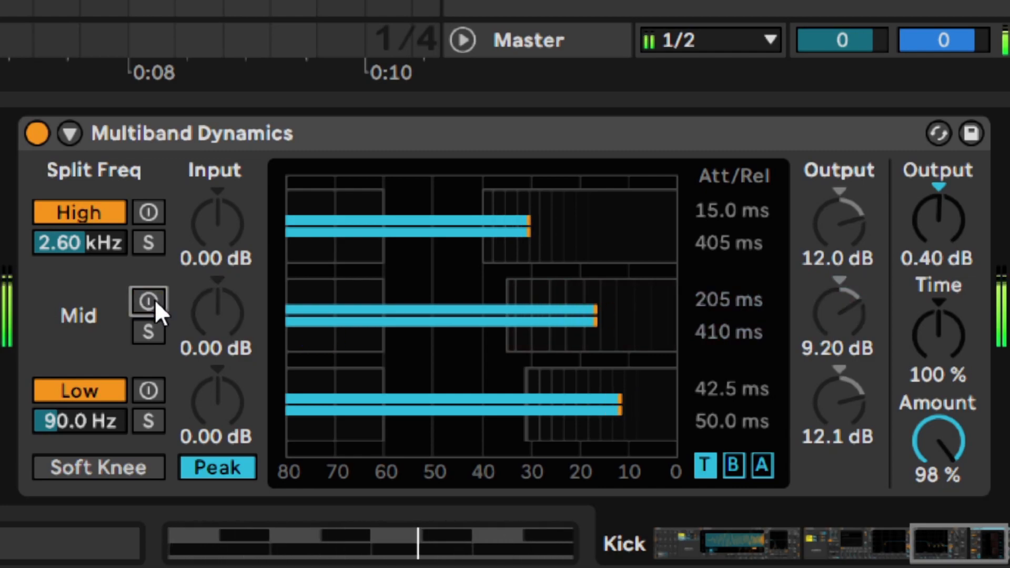
left_click(155, 299)
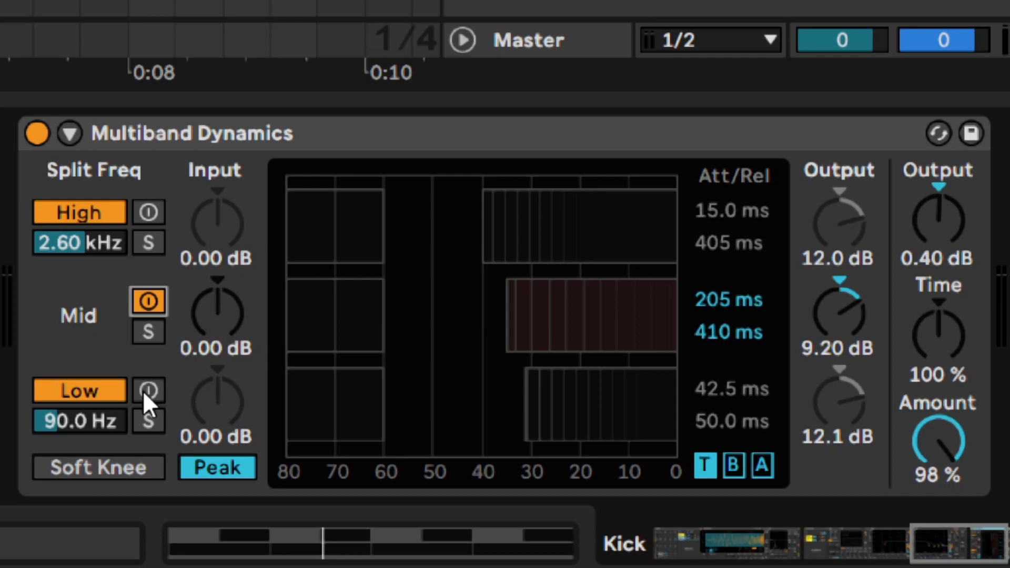
- Activate the Multiband Dynamics' low band below 90 Hz, comparing it on and off in solo before turning the solo off
left_click(148, 418)
left_click(146, 390)
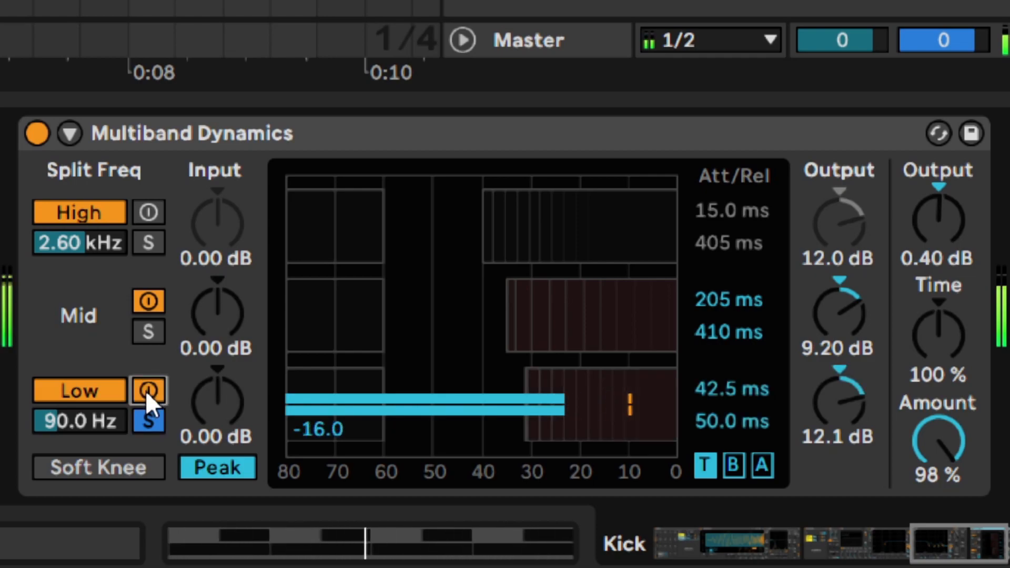
left_click(146, 390)
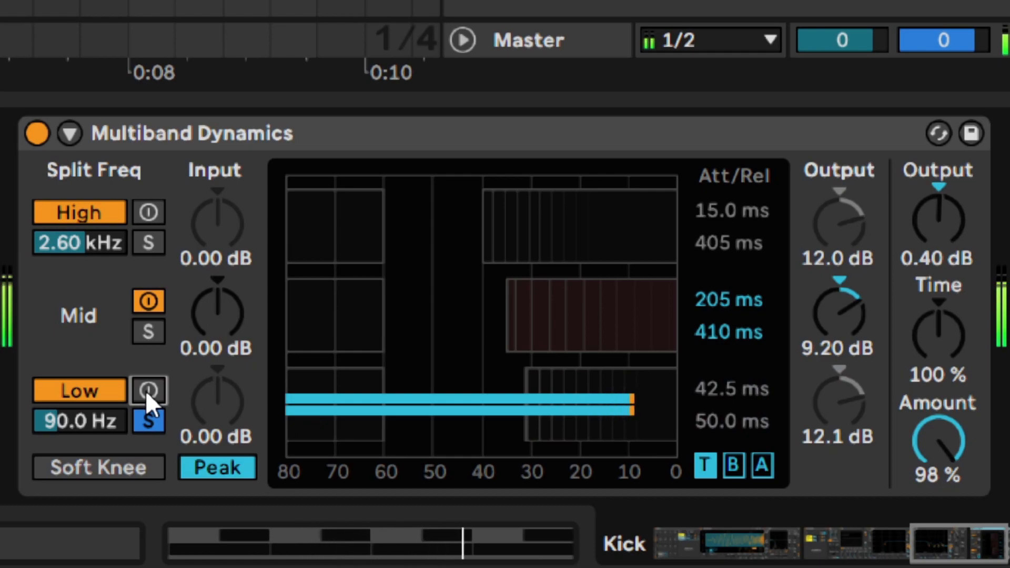
left_click(145, 390)
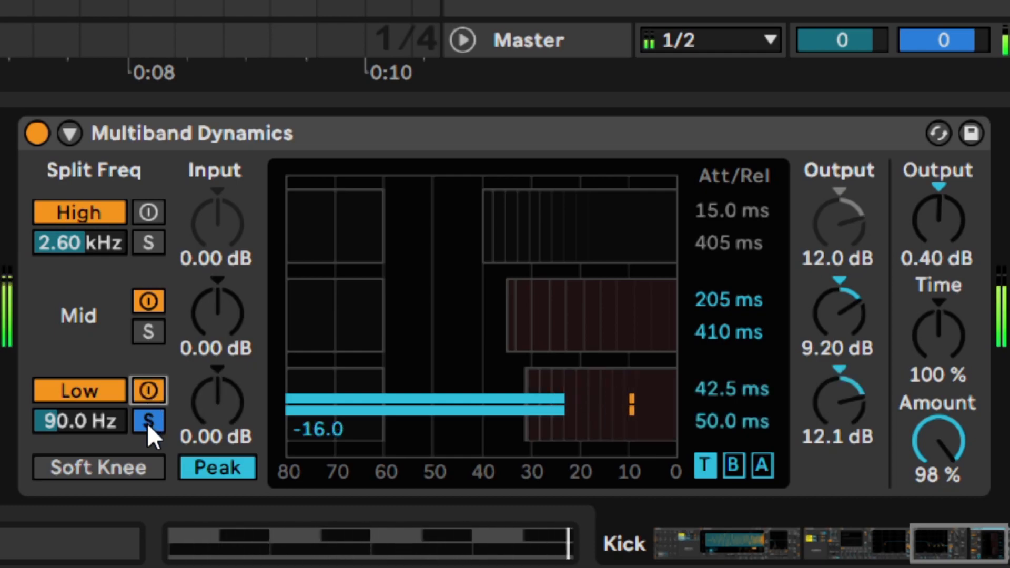
left_click(146, 421)
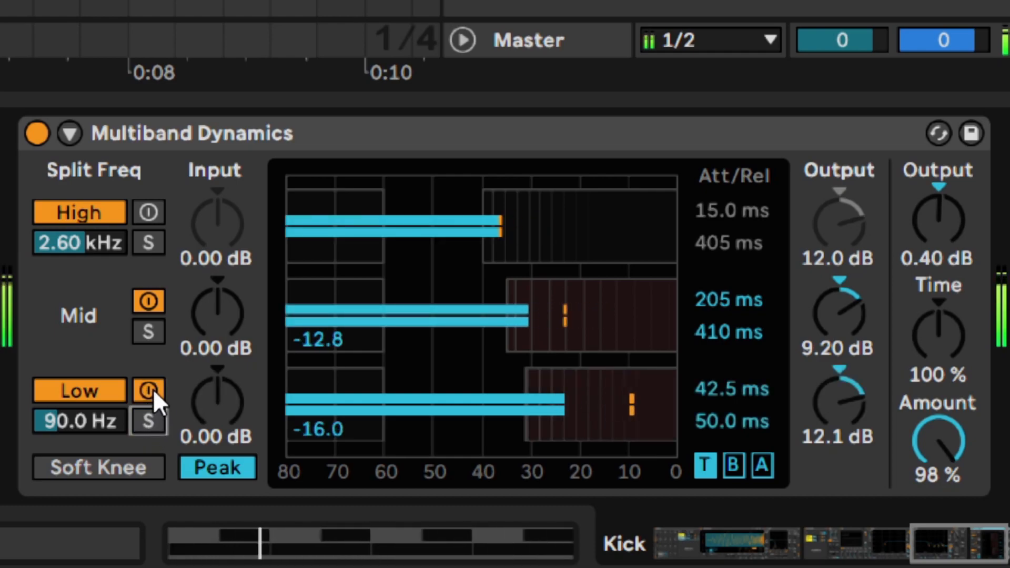
- Compare the low band's compression on and off with all bands audible, leaving it active and stopping playback
left_click(152, 391)
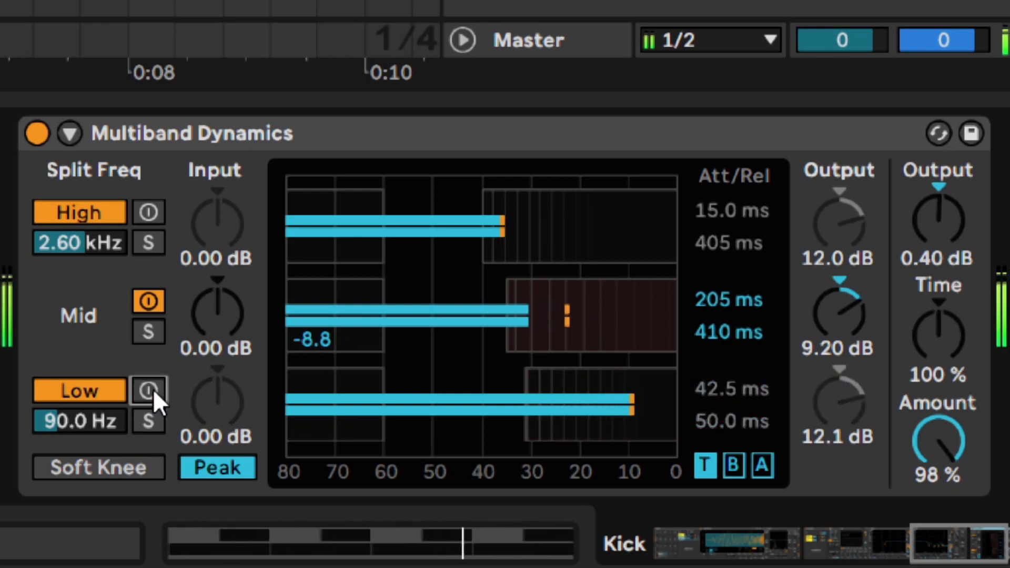
left_click(153, 389)
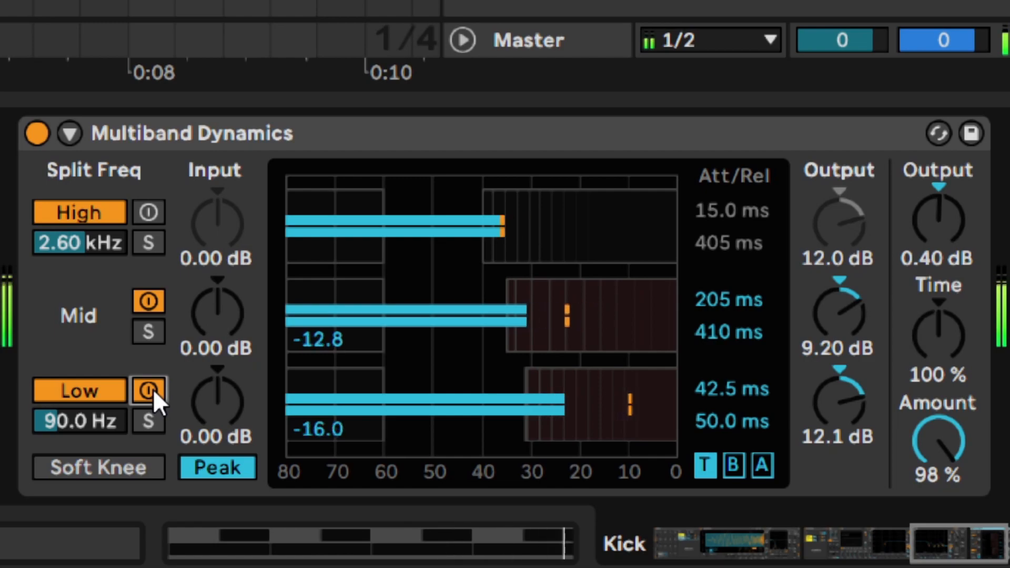
left_click(152, 389)
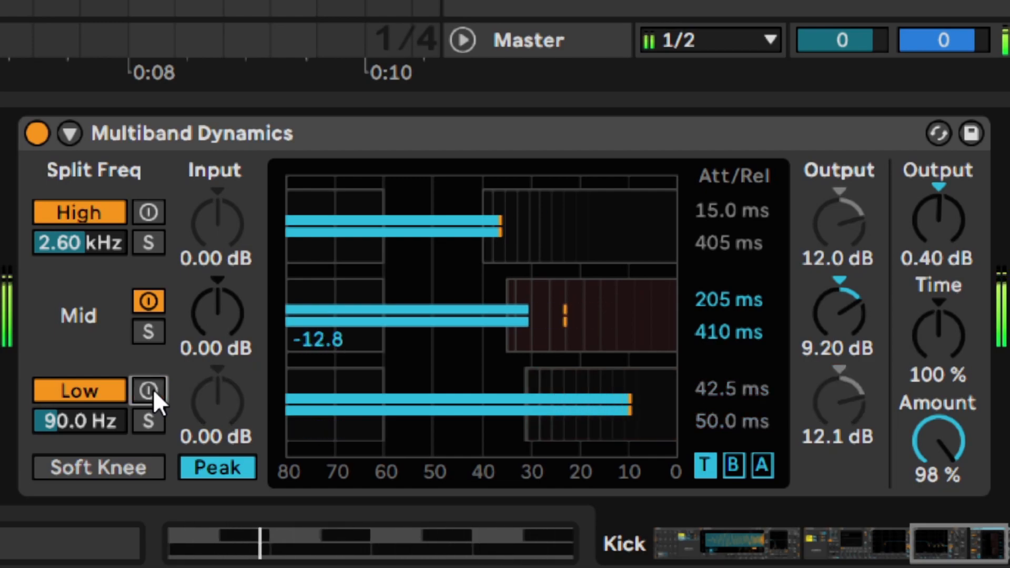
left_click(152, 389)
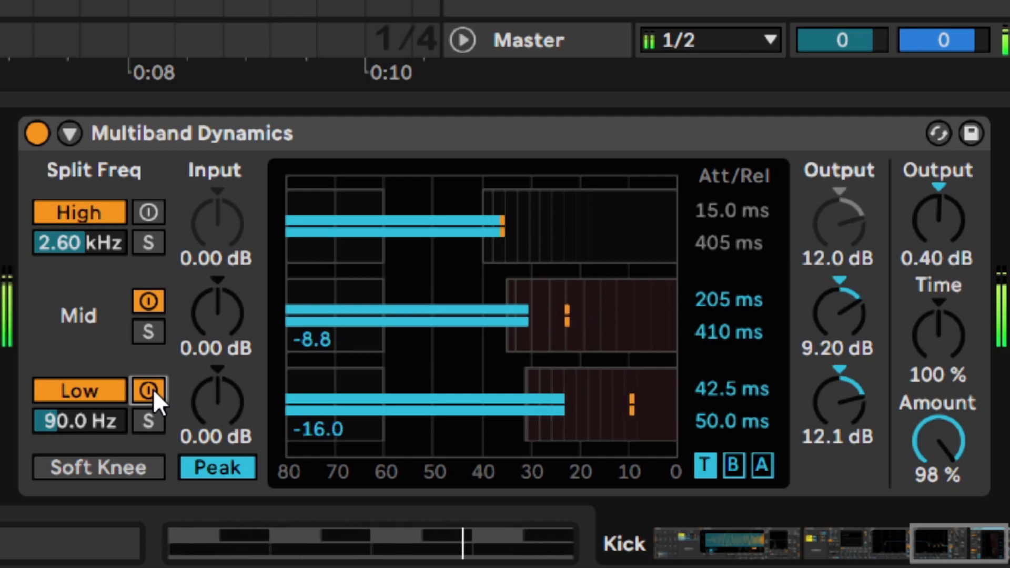
key("space")
- Activate the Multiband Dynamics' high band above 2.60 kHz, comparing the band and the whole device on and off during playback
left_click(185, 201)
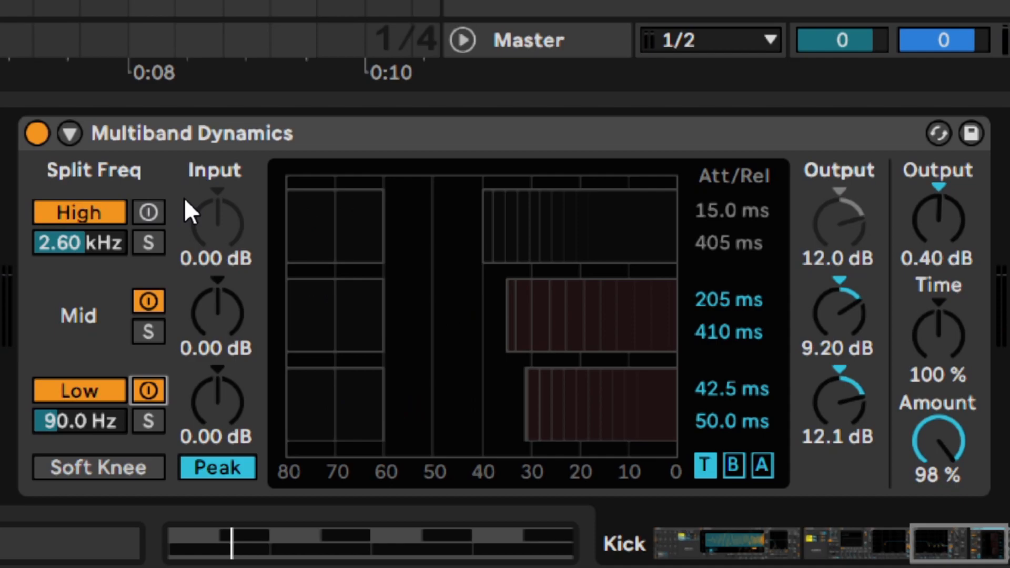
key("space")
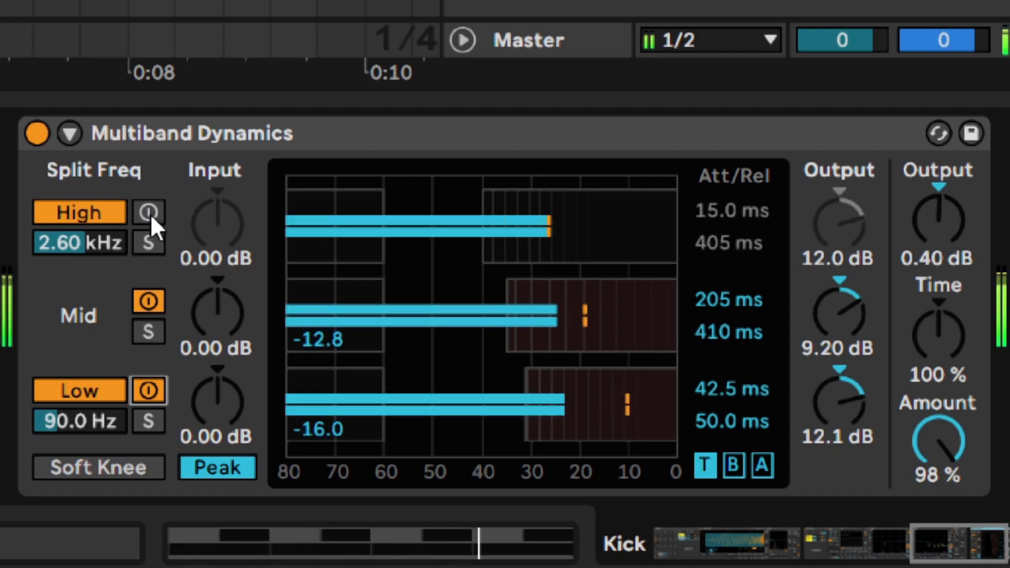
left_click(150, 213)
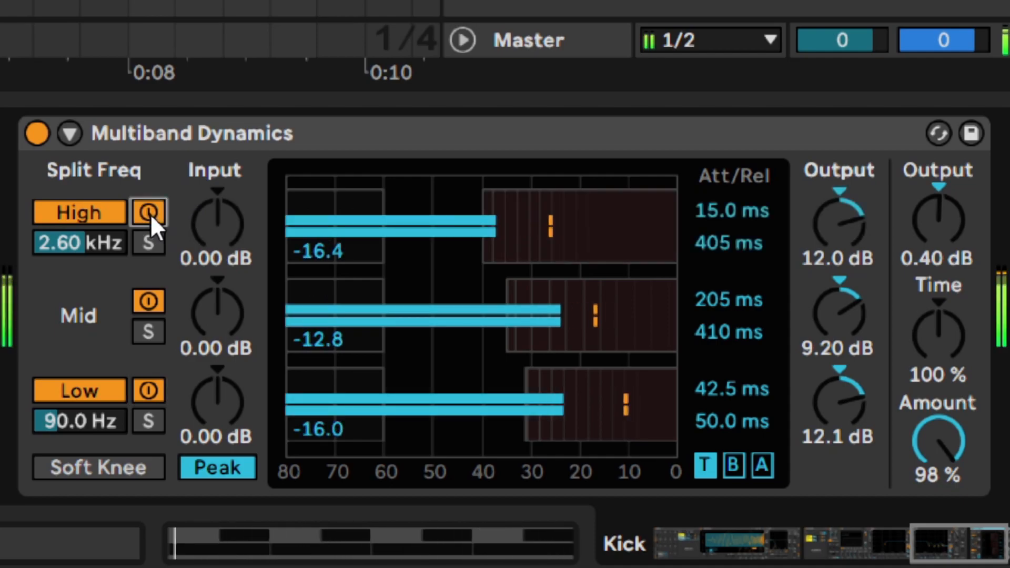
left_click(150, 214)
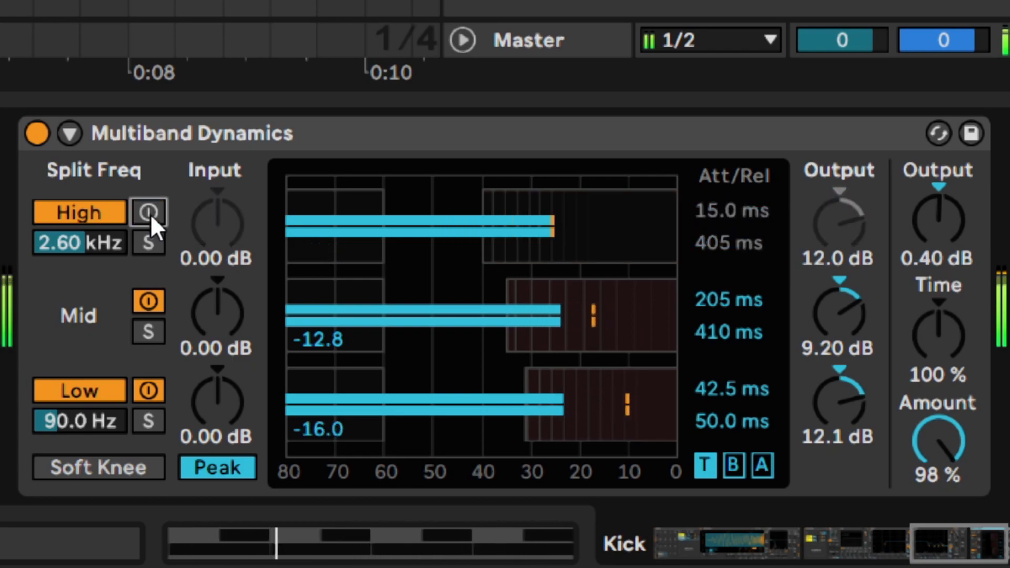
left_click(150, 214)
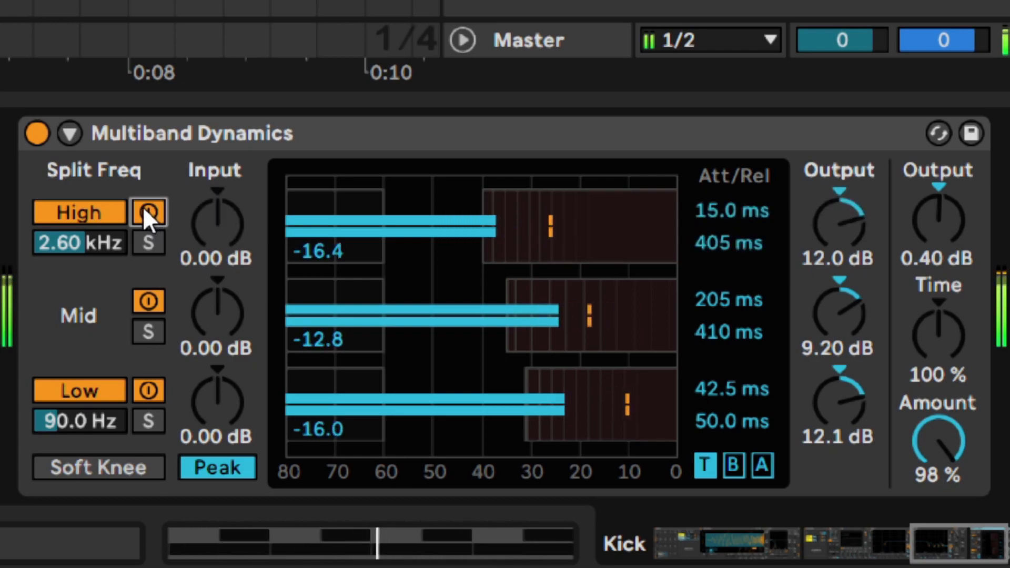
left_click(34, 138)
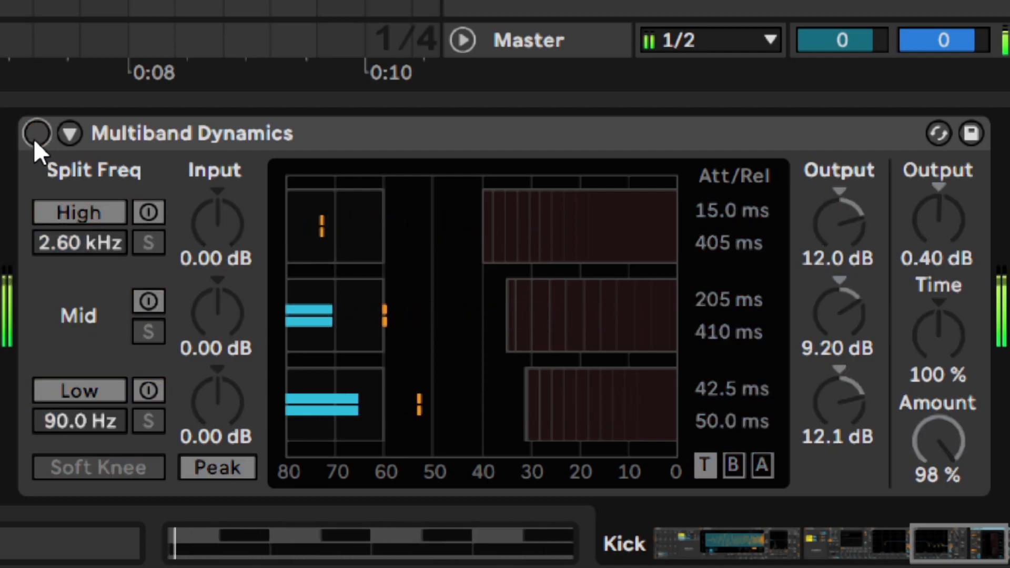
left_click(35, 138)
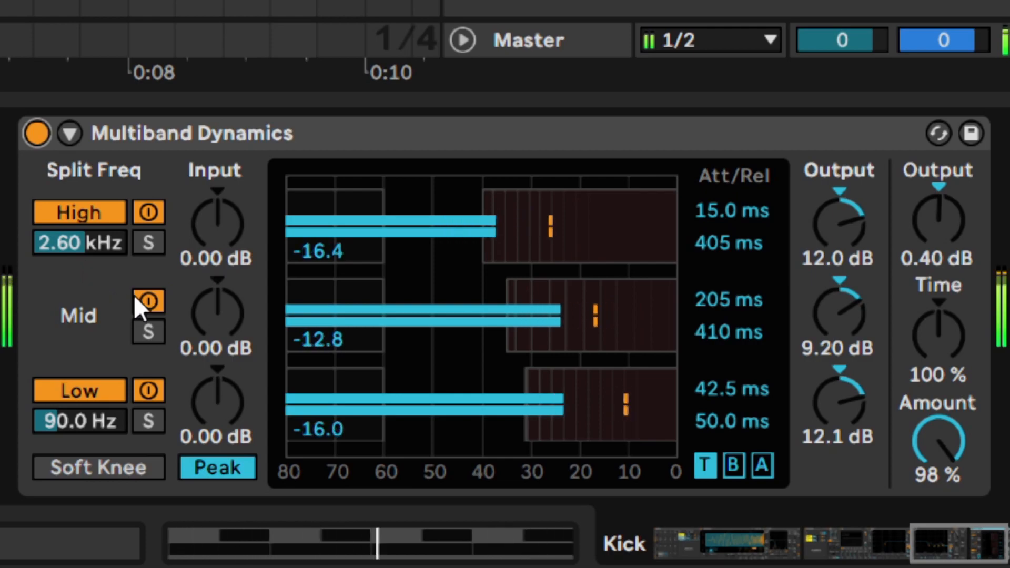
- Stop playback, open the iZotope Trash 2 window on the Kick track and activate the plug-in
key("space")
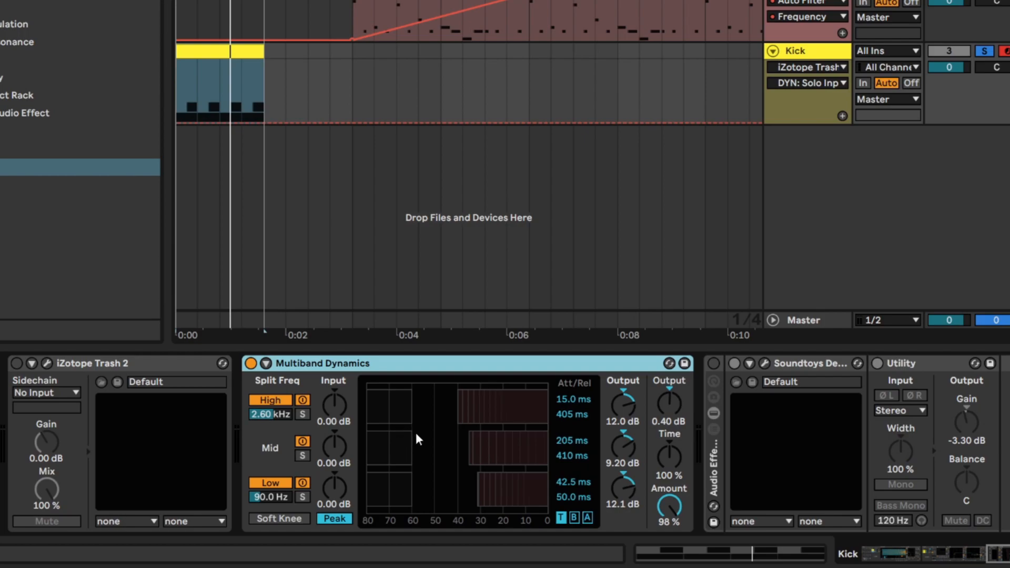
left_click(191, 431)
left_click(778, 437)
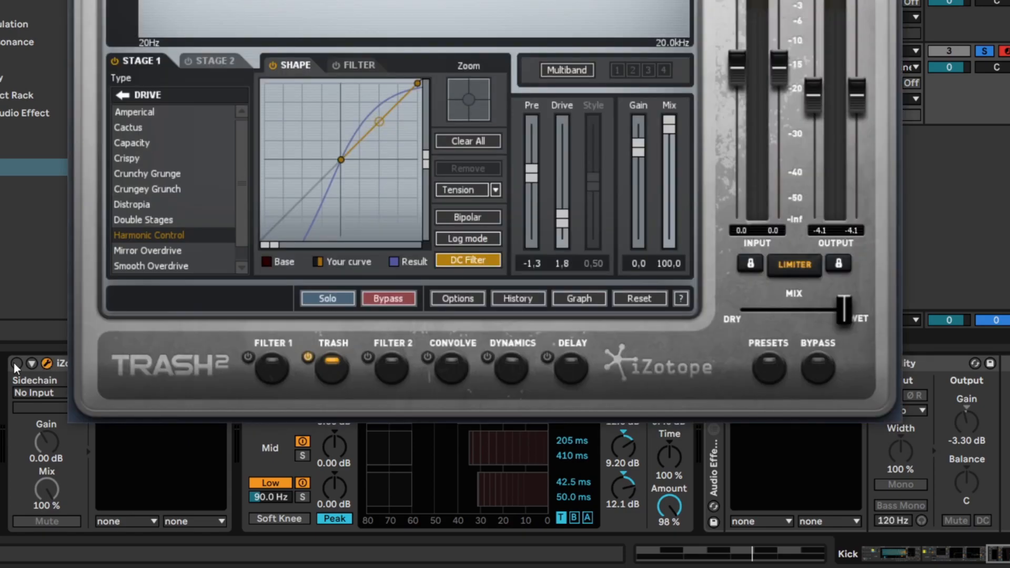
left_click(14, 362)
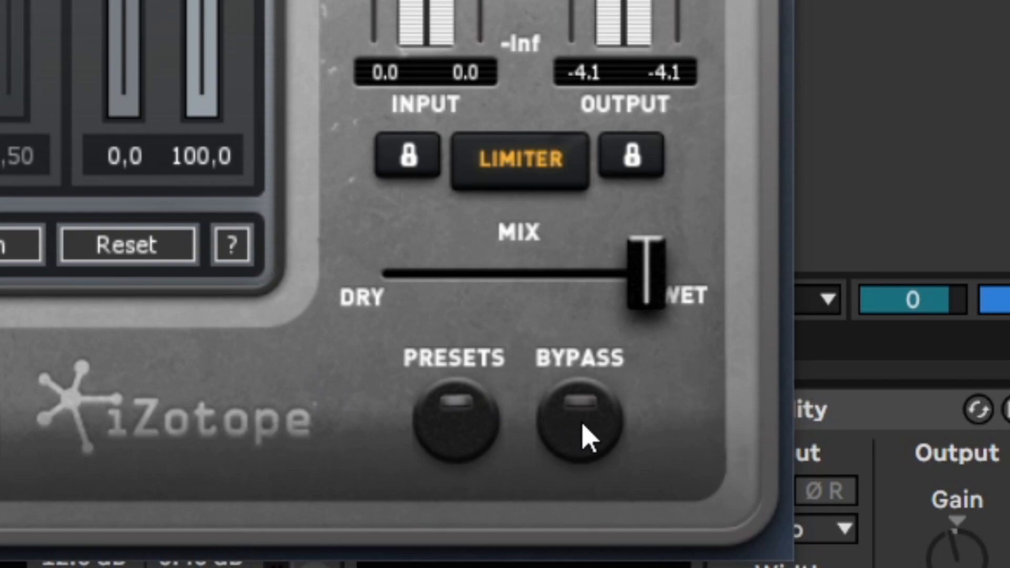
- Compare the sound with Trash 2 bypassed and engaged, leaving the bypass off
left_click(583, 435)
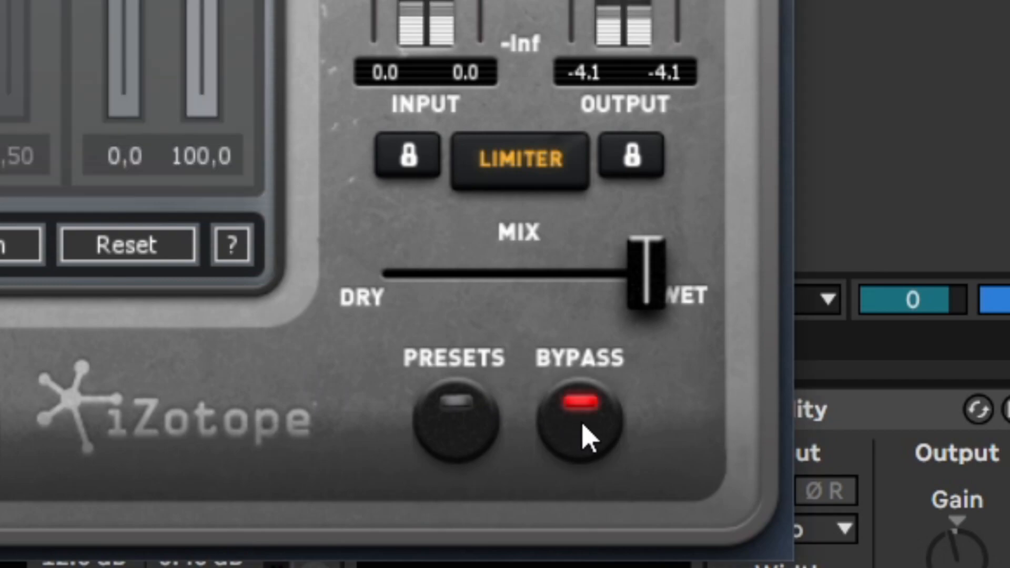
left_click(582, 435)
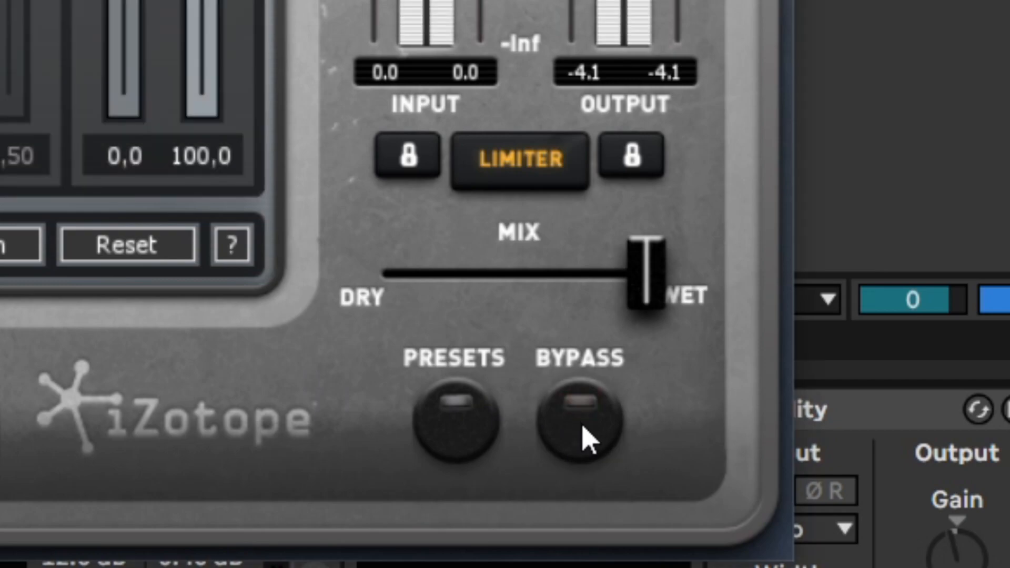
left_click(583, 435)
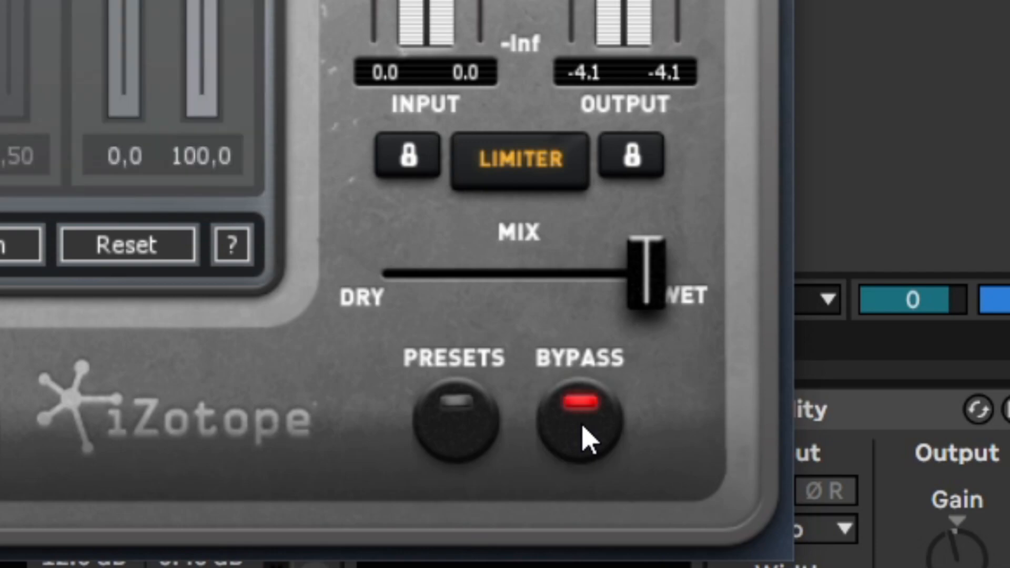
left_click(582, 435)
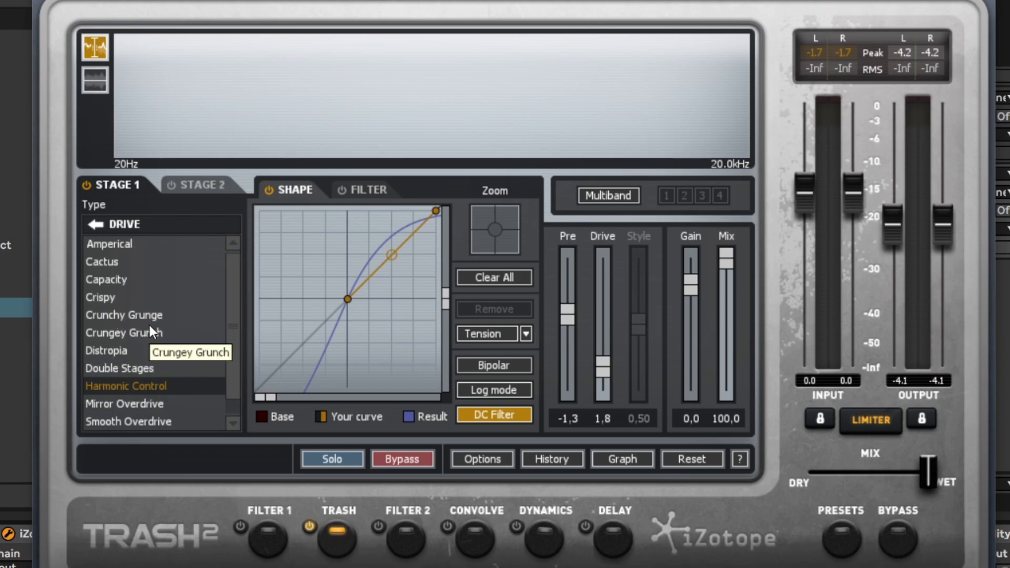
- Audition different Trash 2 stage 1 distortion types, including Cactus, Iron and Smooth, during playback
left_click(130, 296)
left_click(112, 261)
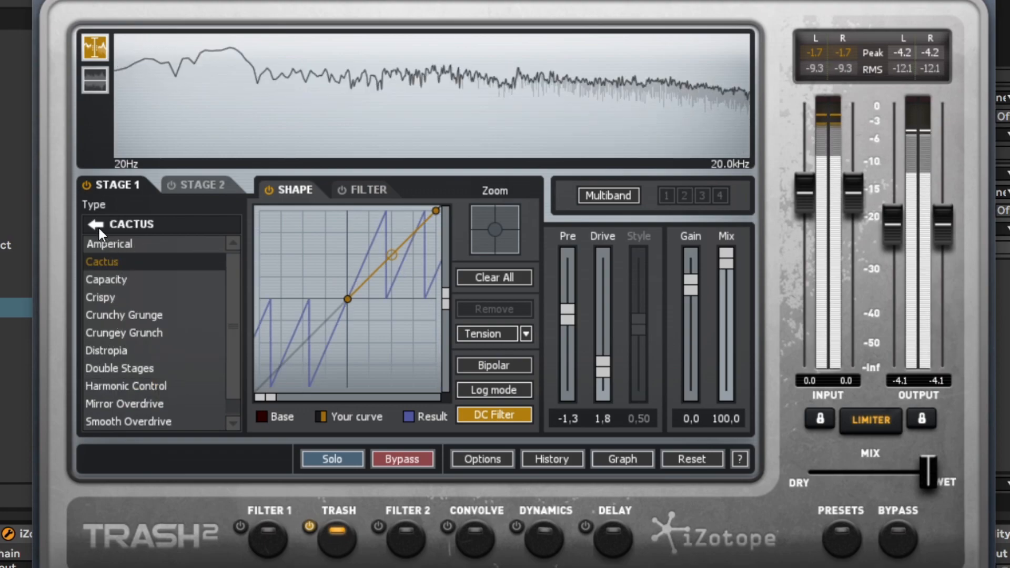
left_click(100, 226)
left_click(111, 280)
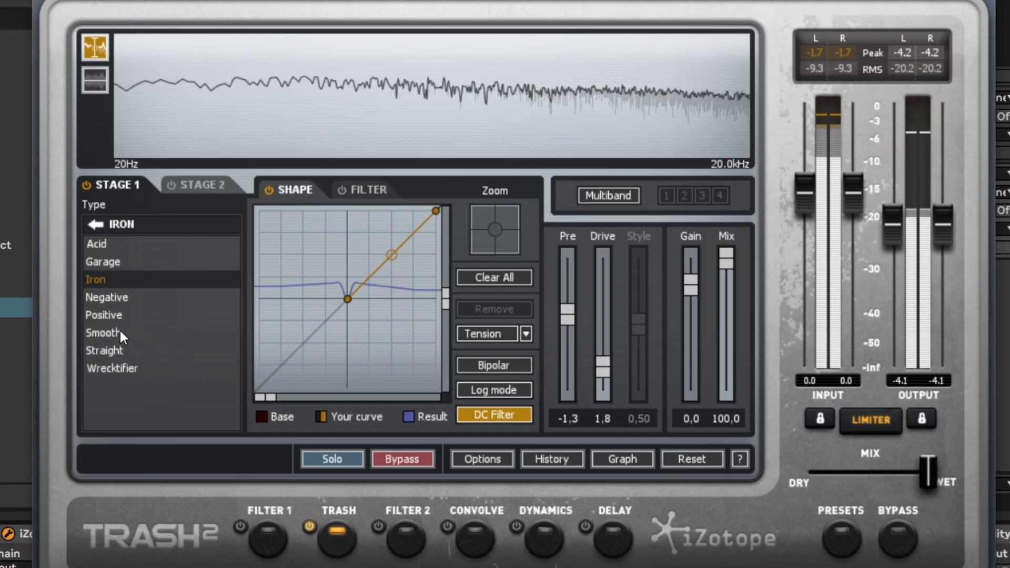
left_click(120, 331)
left_click(98, 224)
left_click(117, 296)
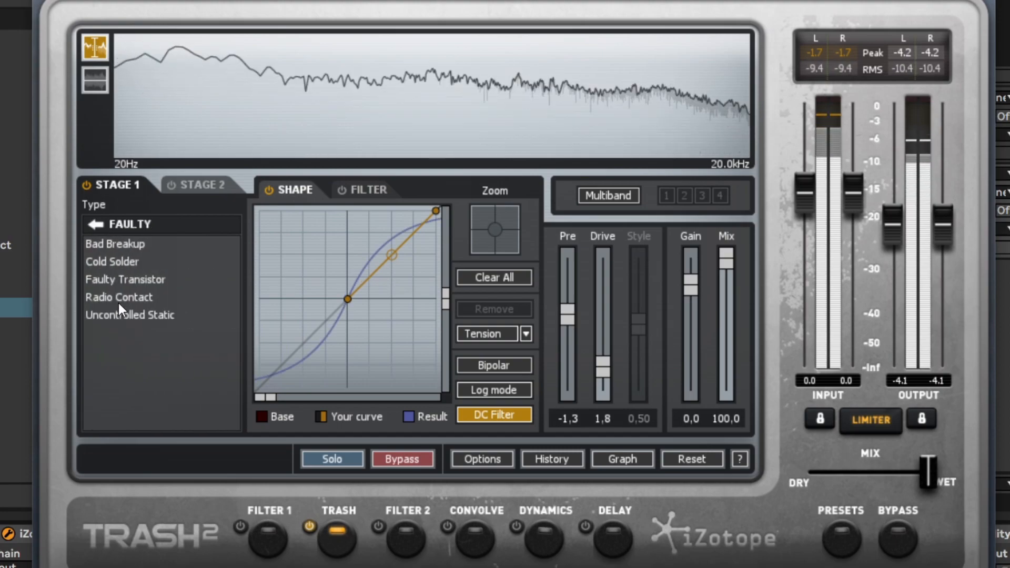
- Set Trash 2's stage 1 distortion to Hard Chip from the Retro category and close the plug-in window
left_click(96, 226)
left_click(110, 332)
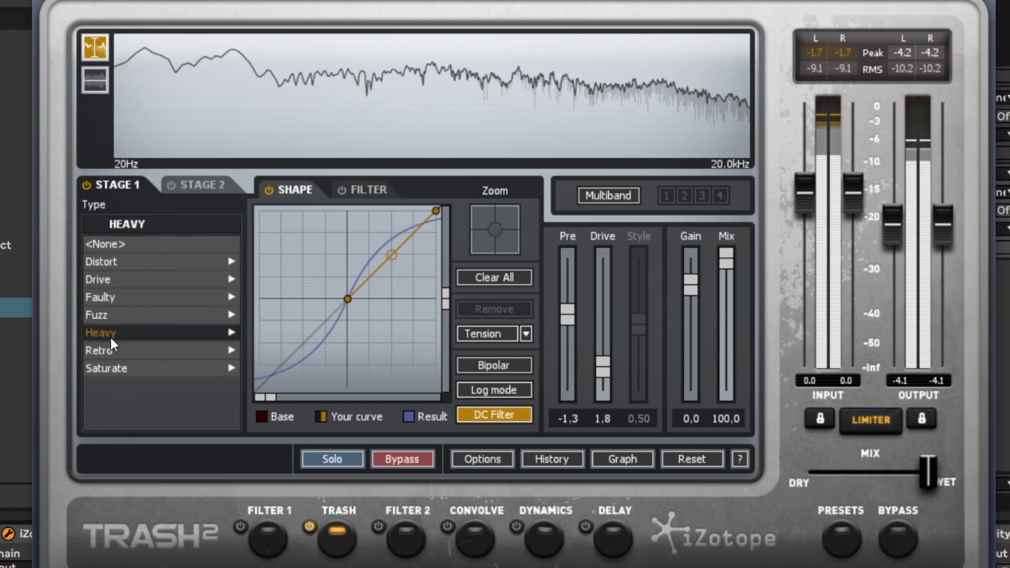
left_click(94, 226)
left_click(106, 348)
left_click(103, 279)
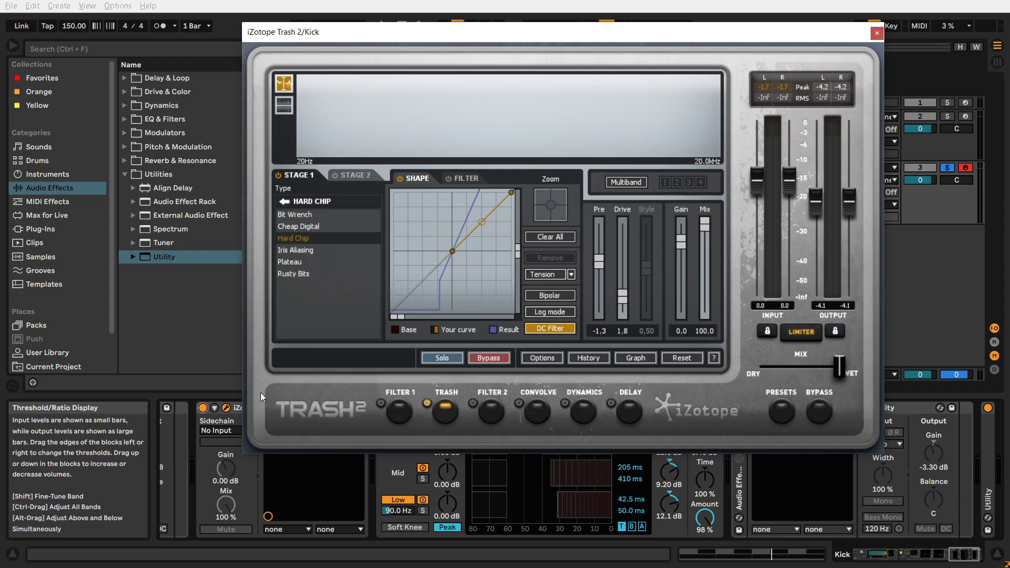
left_click(876, 34)
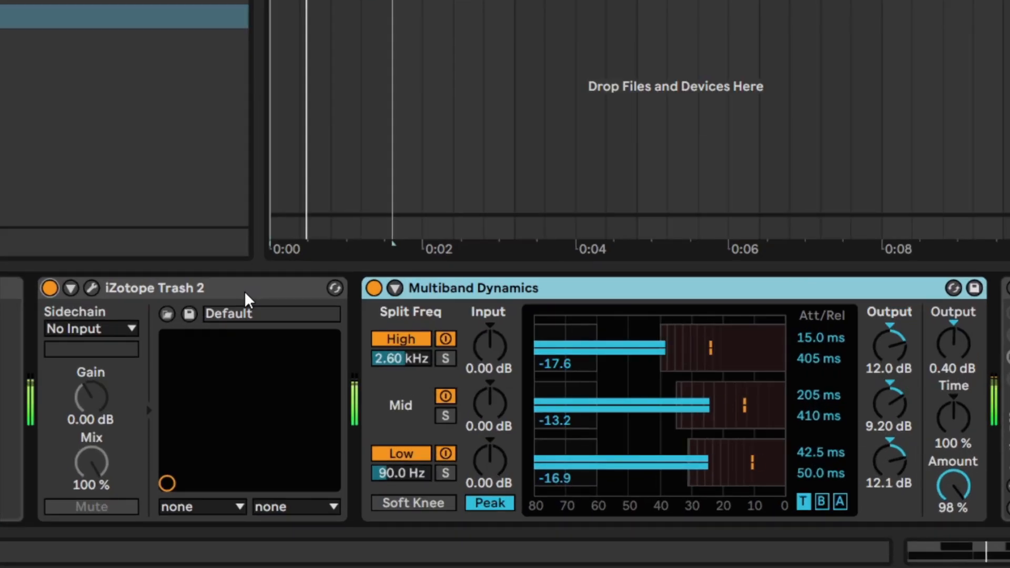
- Try iZotope Trash 2 after Multiband Dynamics, return it to its place before that device and stop playback
left_click(311, 408)
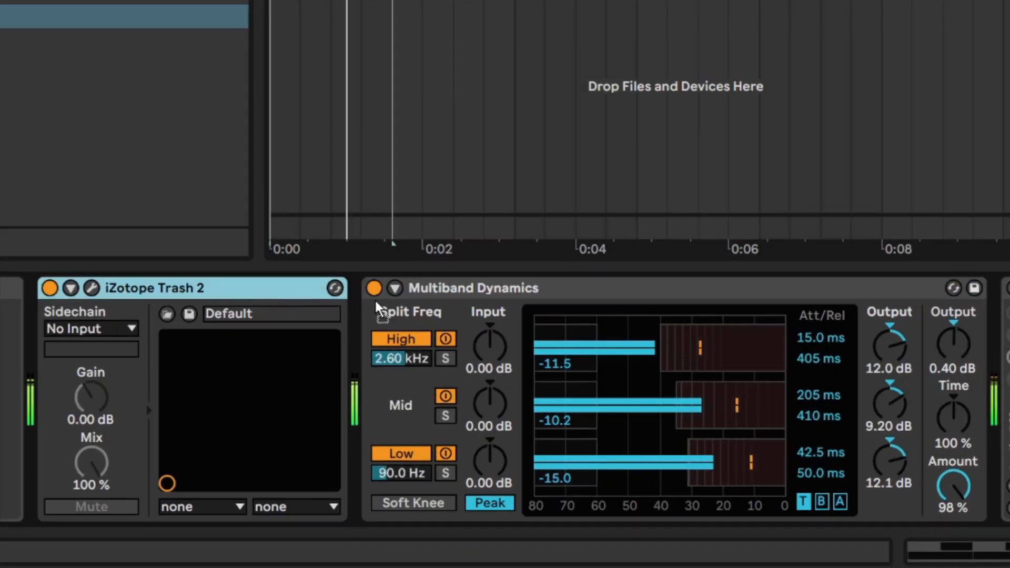
left_click_drag(971, 323, 971, 324)
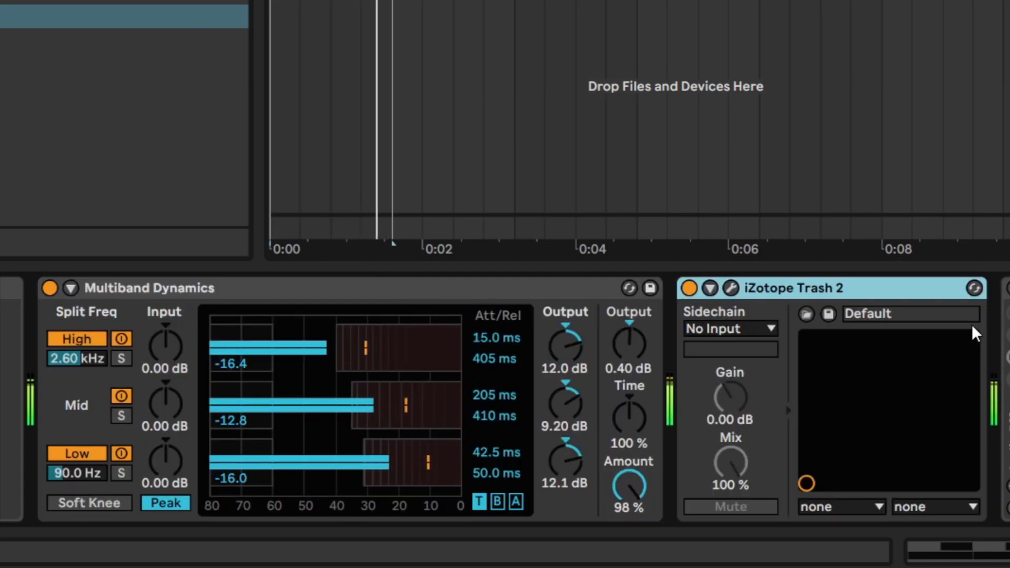
key("space")
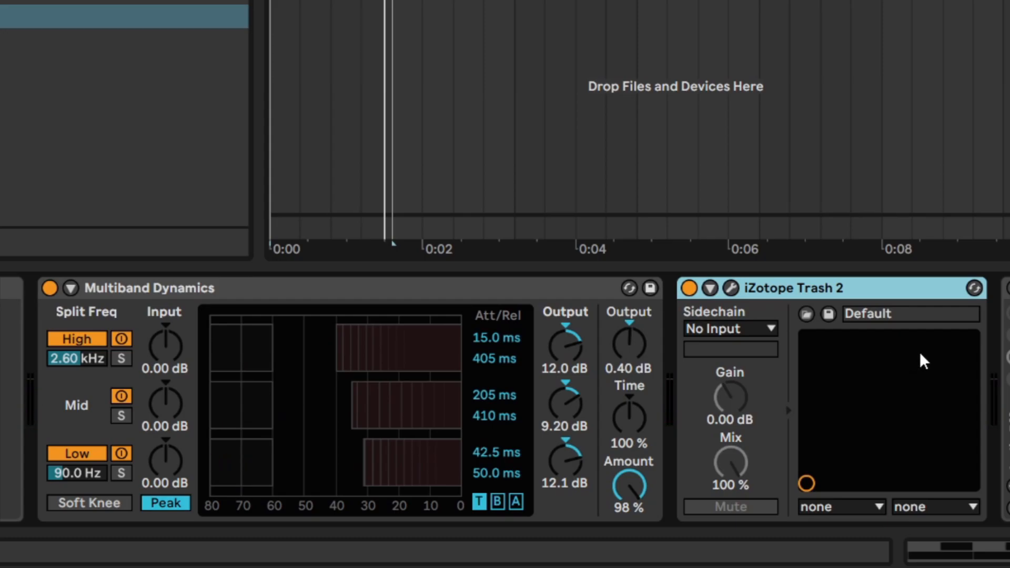
left_click_drag(905, 288, 315, 295)
left_click_drag(315, 294, 310, 295)
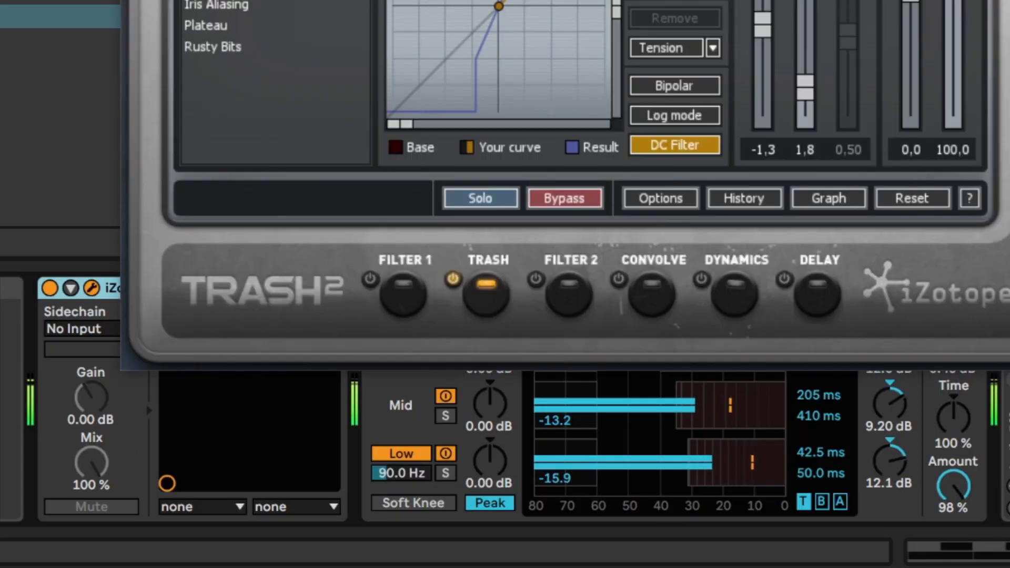
left_click(225, 96)
key("space")
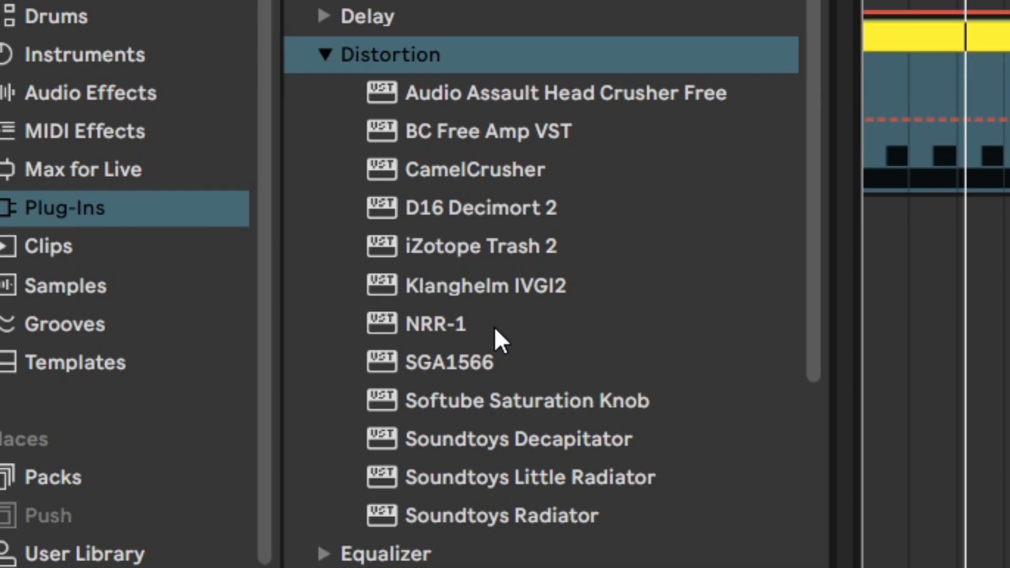
- Raise Soundtoys Decapitator's drive to about 5 and audition the E, N, T and P styles, settling on E
left_click_drag(519, 438, 525, 396)
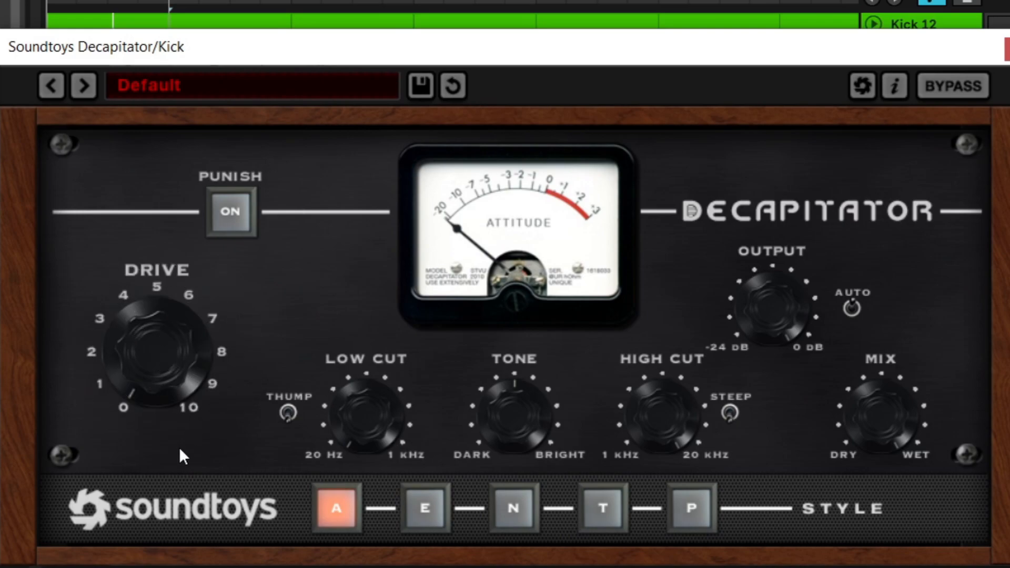
scroll(161, 352, "up", 5)
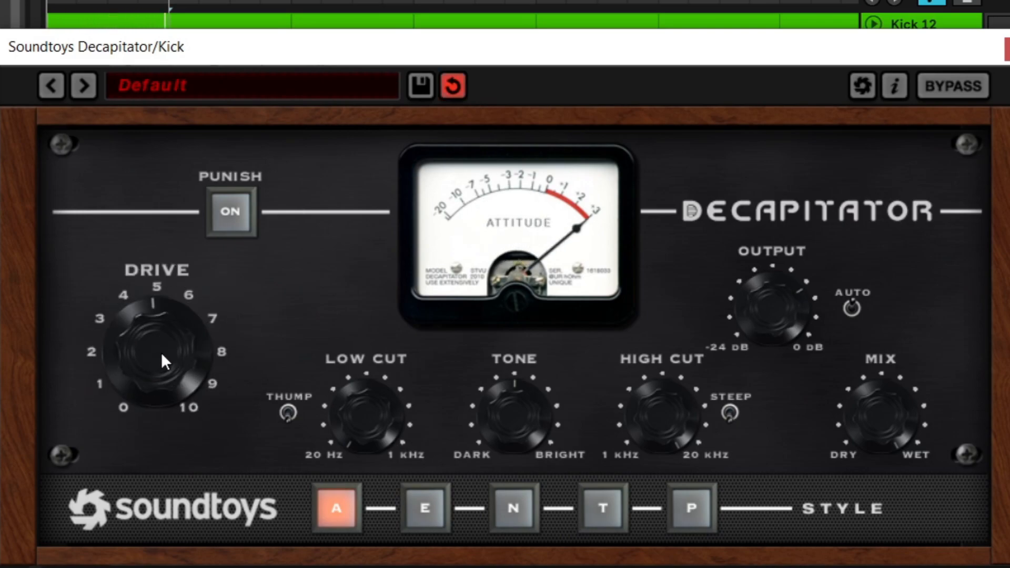
left_click(426, 511)
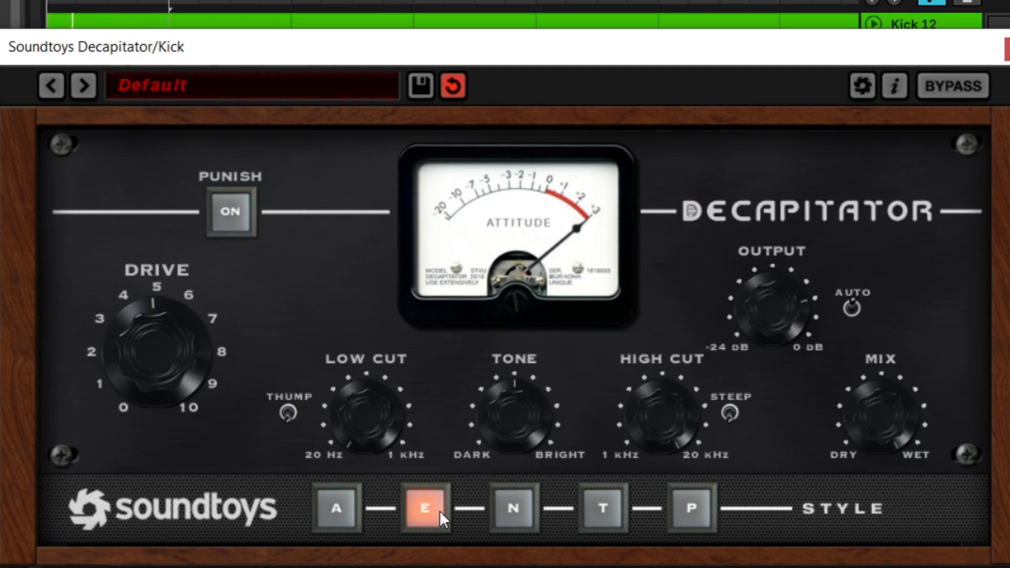
left_click(528, 509)
left_click(599, 507)
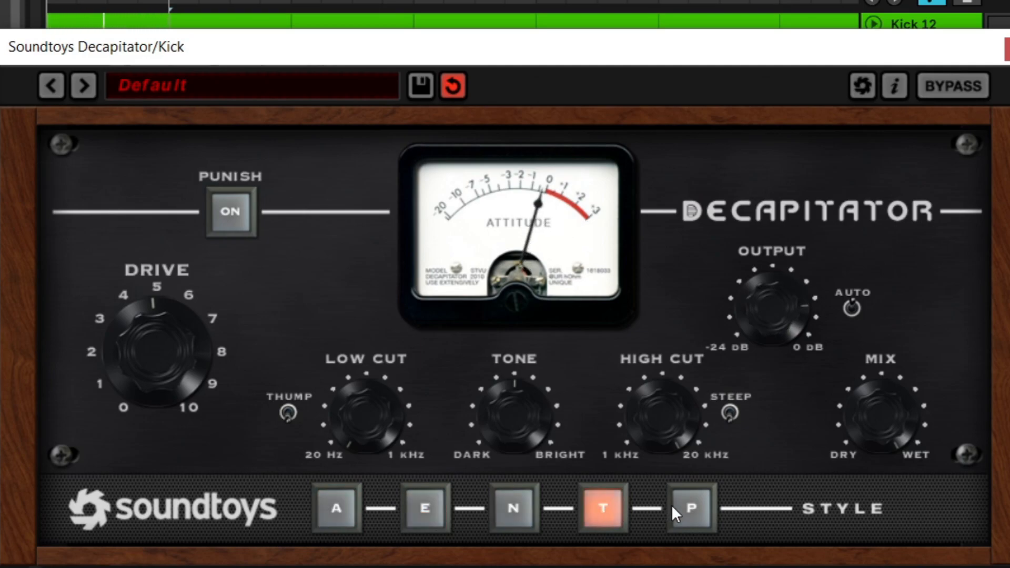
left_click(700, 509)
left_click(433, 501)
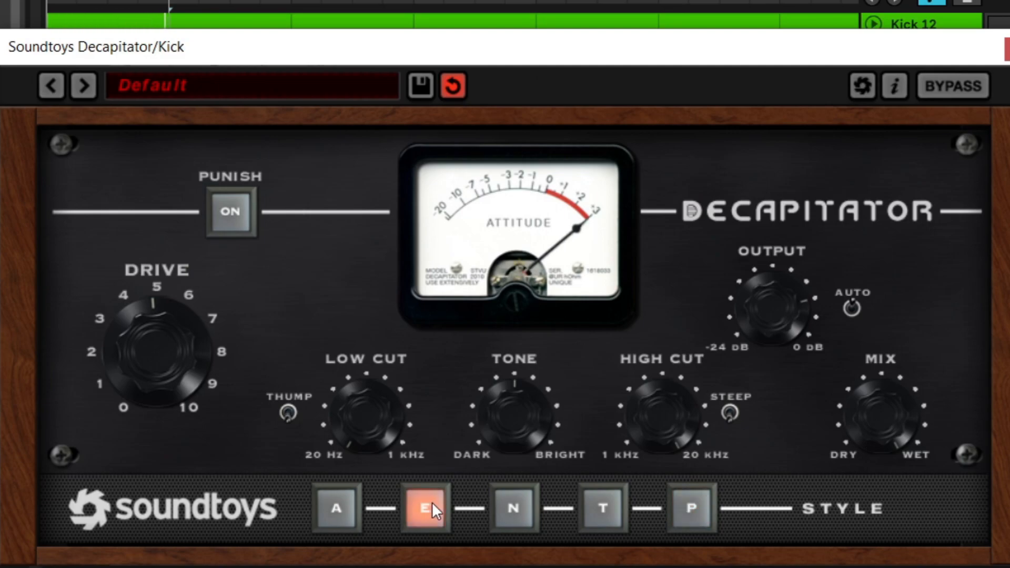
left_click(431, 502)
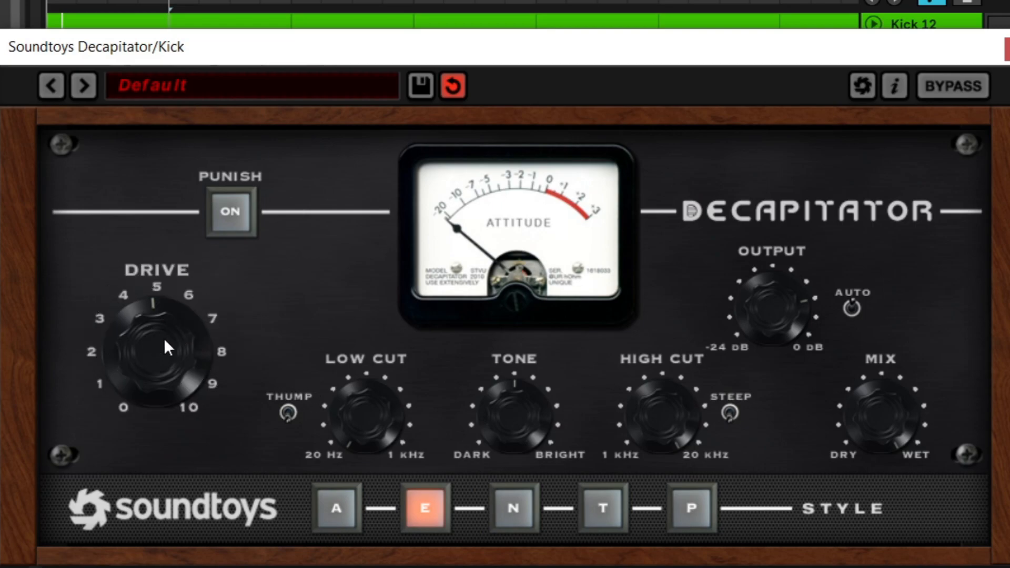
- Lower Decapitator's drive to just under 3, keeping the tone, low cut and high cut settings
left_click_drag(162, 342, 156, 341)
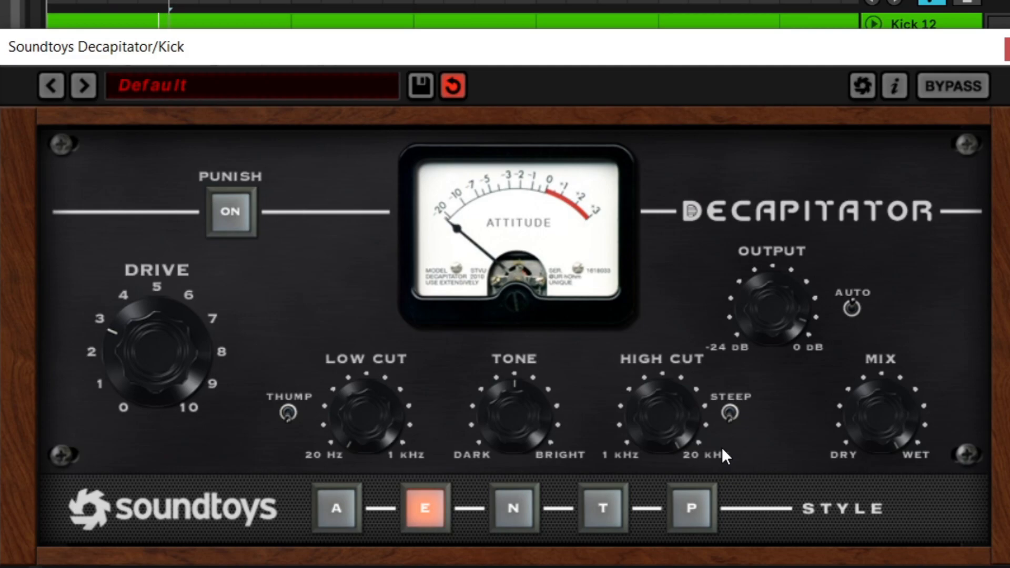
left_click(506, 400)
left_click(380, 397)
left_click(646, 394)
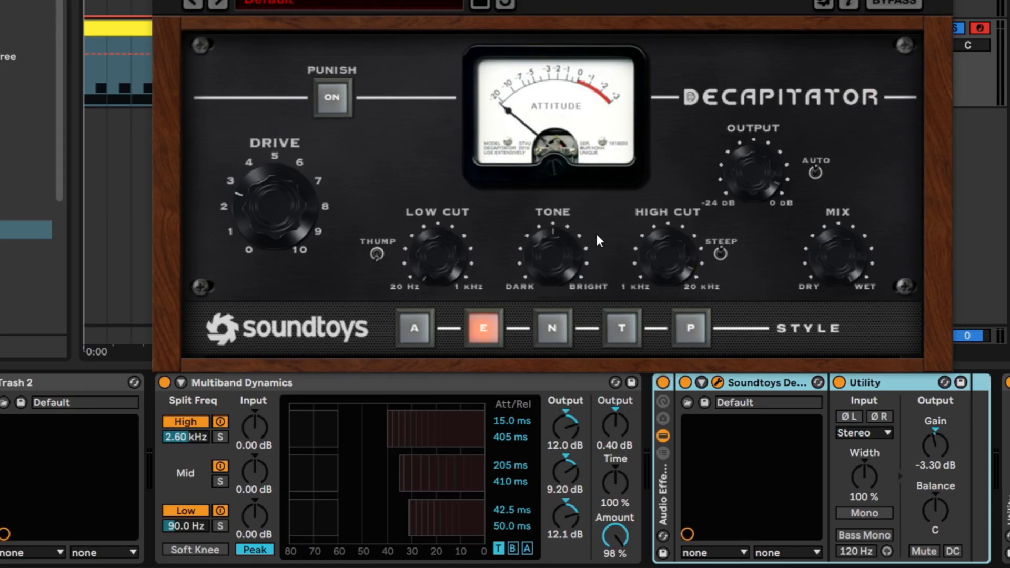
- Compare the audio effect rack holding Decapitator and Utility on and off during playback, leaving it active
left_click(875, 440)
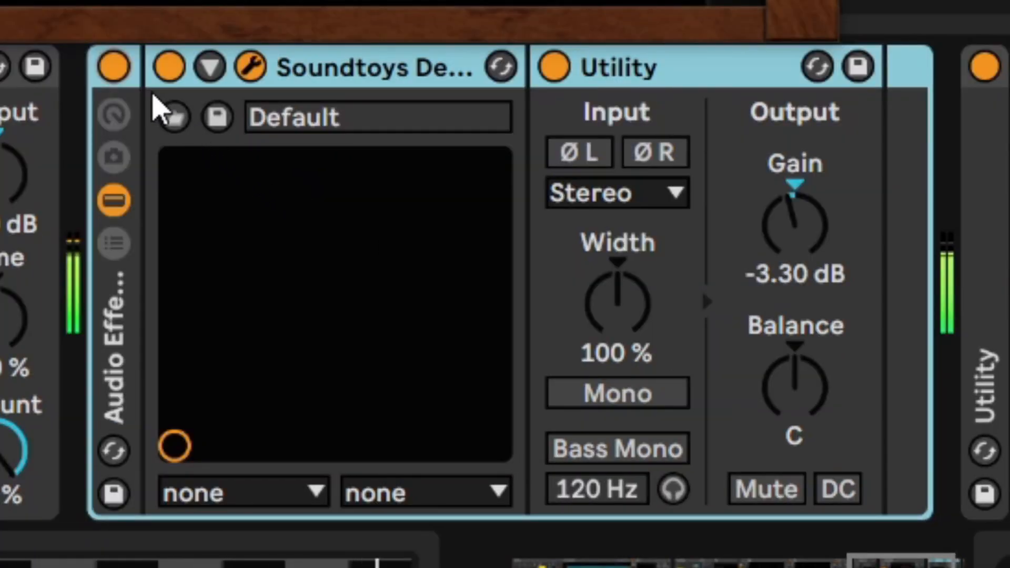
left_click(117, 76)
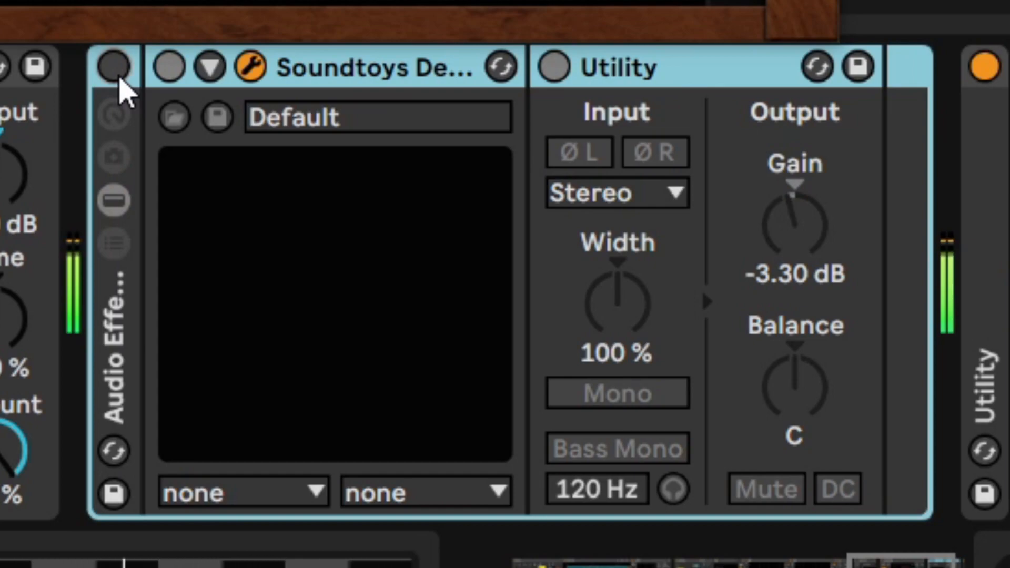
left_click(118, 77)
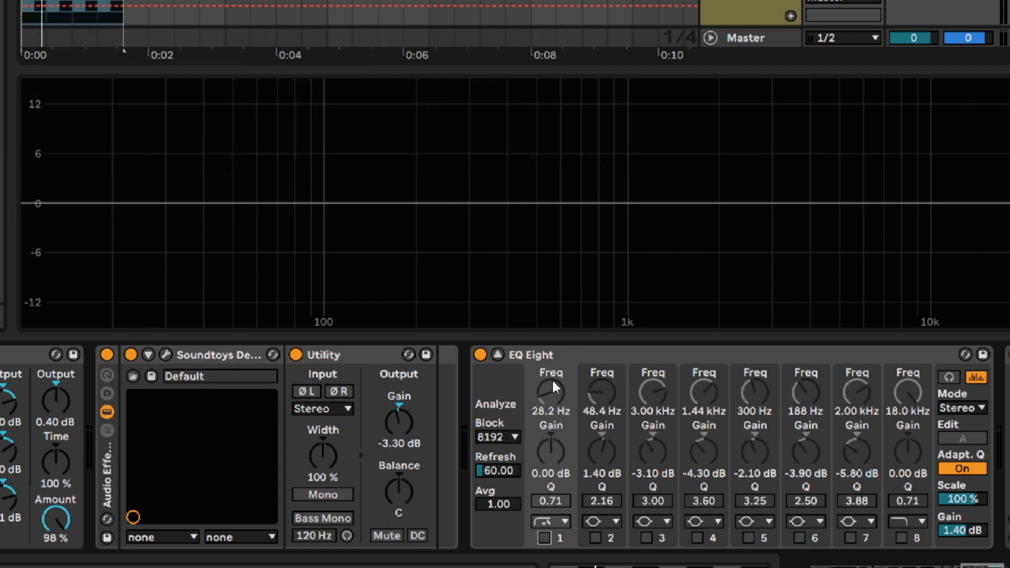
- Activate EQ Eight's band 1 low cut at 28.2 Hz, comparing the band on and off during playback
left_click(545, 538)
key("ctrl")
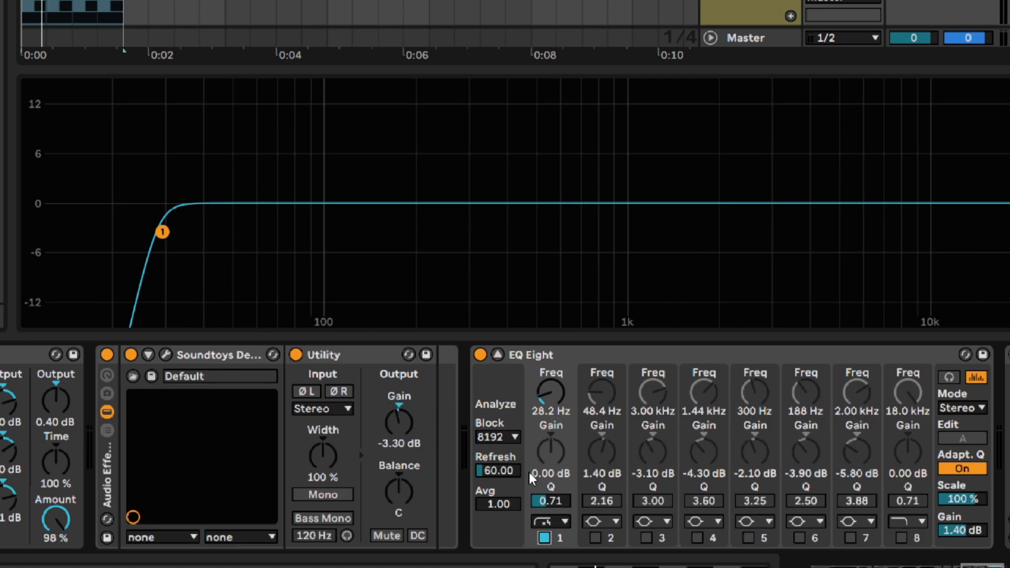
key("space")
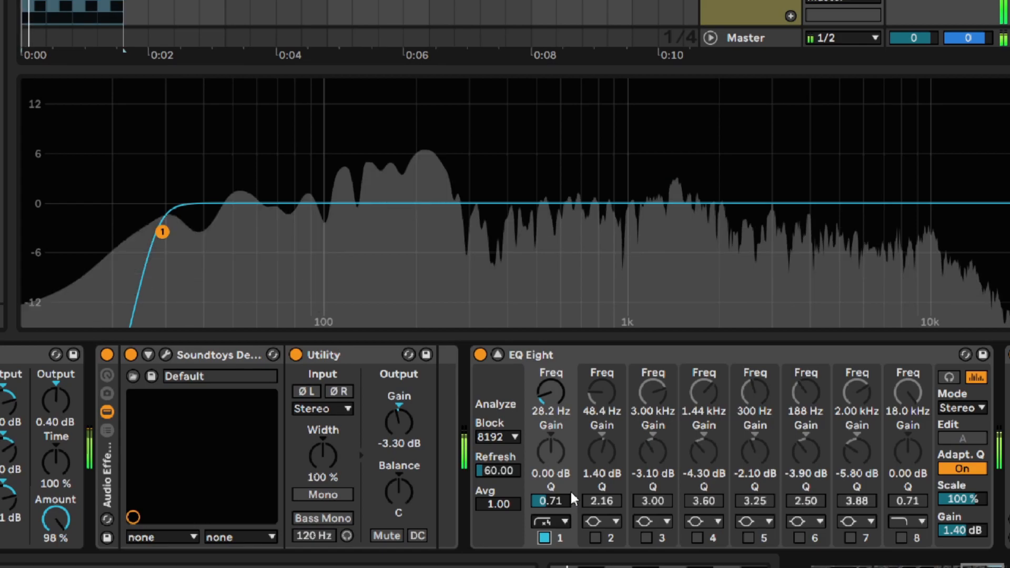
left_click(544, 538)
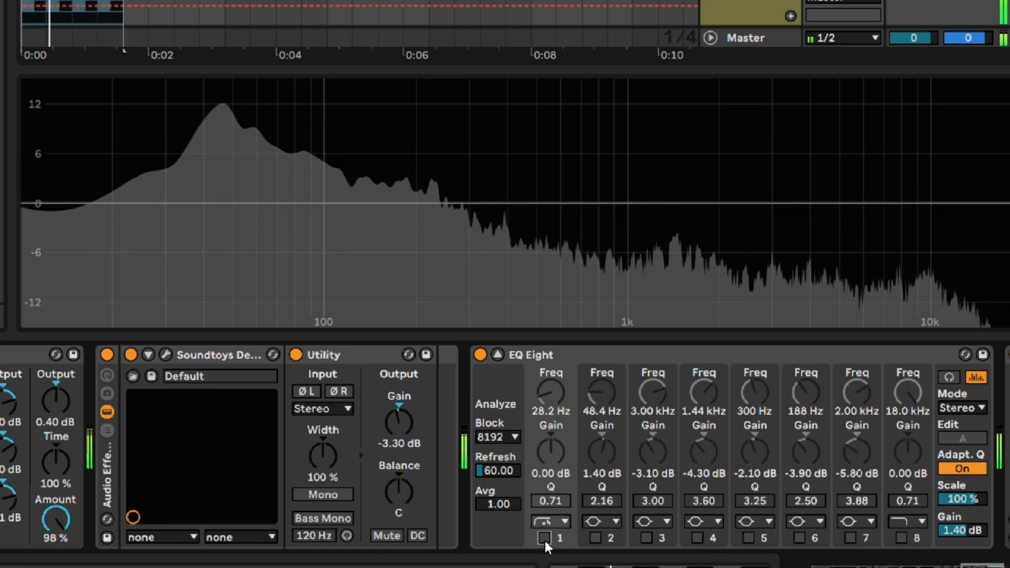
left_click(544, 538)
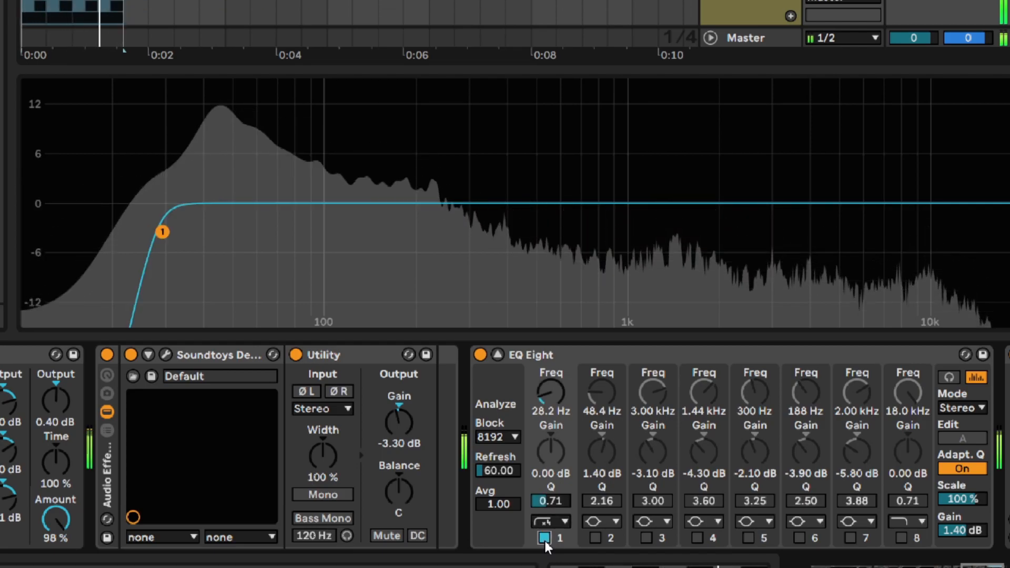
left_click(544, 539)
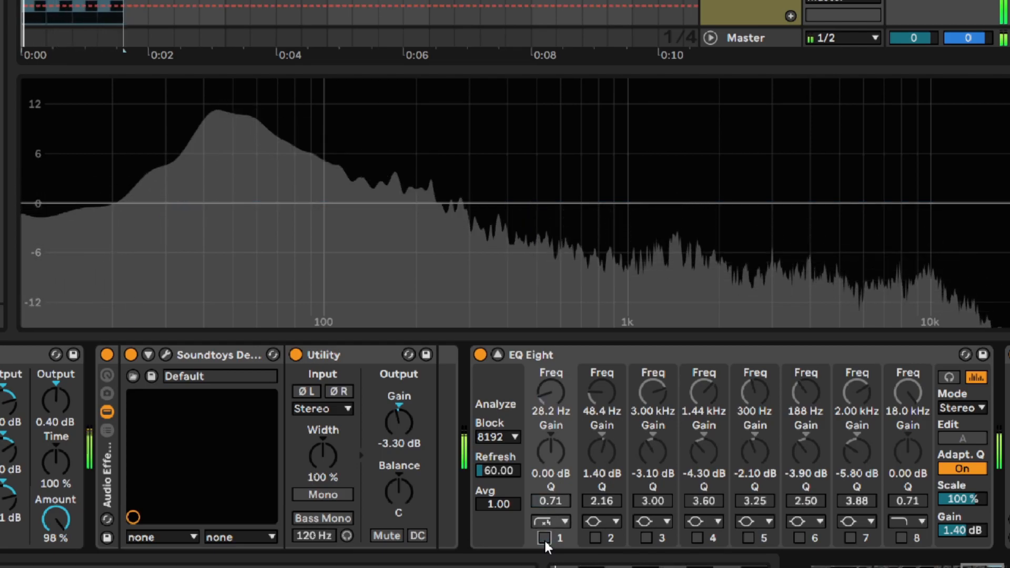
left_click(544, 538)
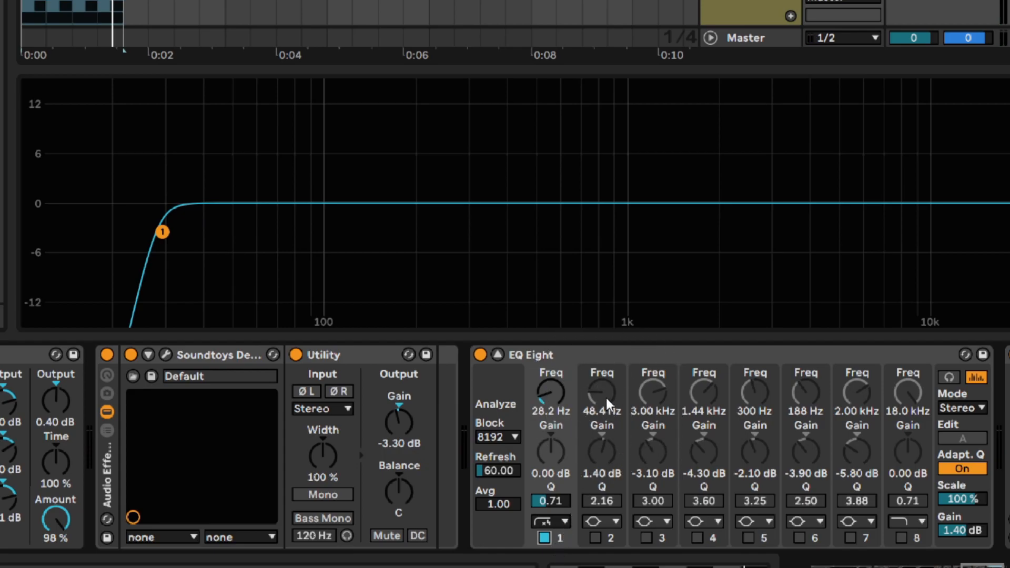
- Activate EQ Eight's band 2 boost of 1.40 dB at 48.4 Hz, comparing the band on and off during playback
key("space")
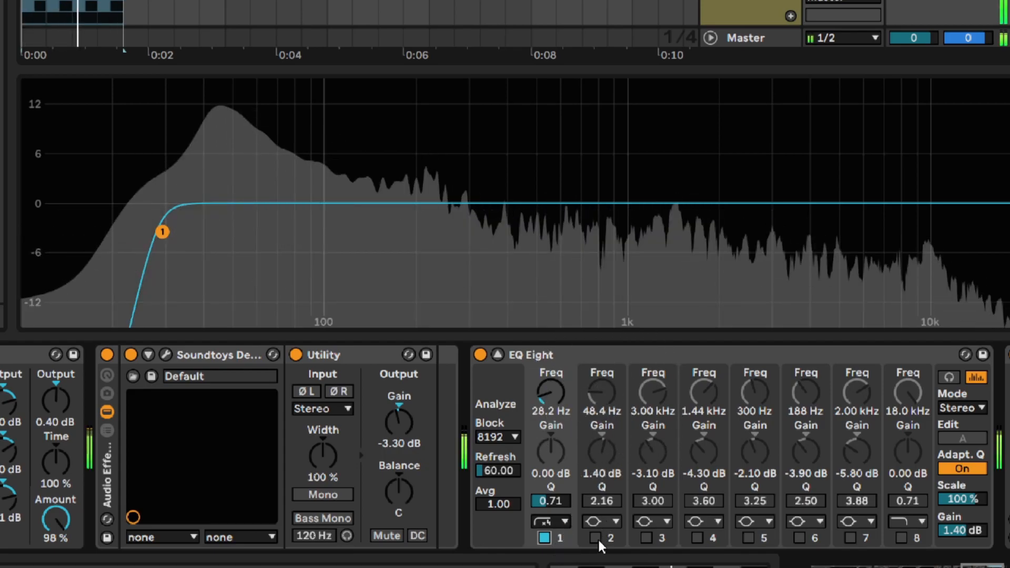
left_click(596, 537)
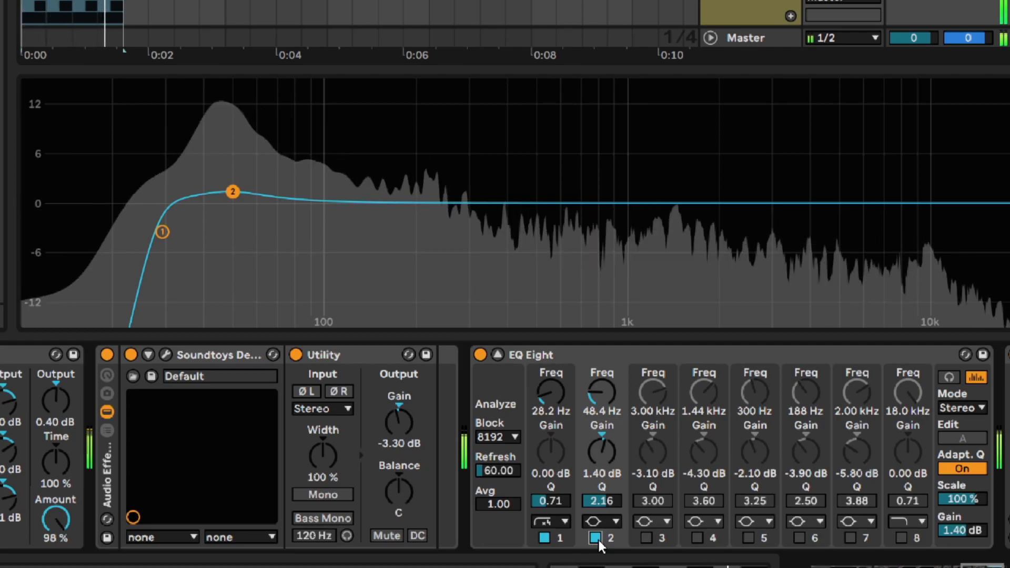
left_click(596, 537)
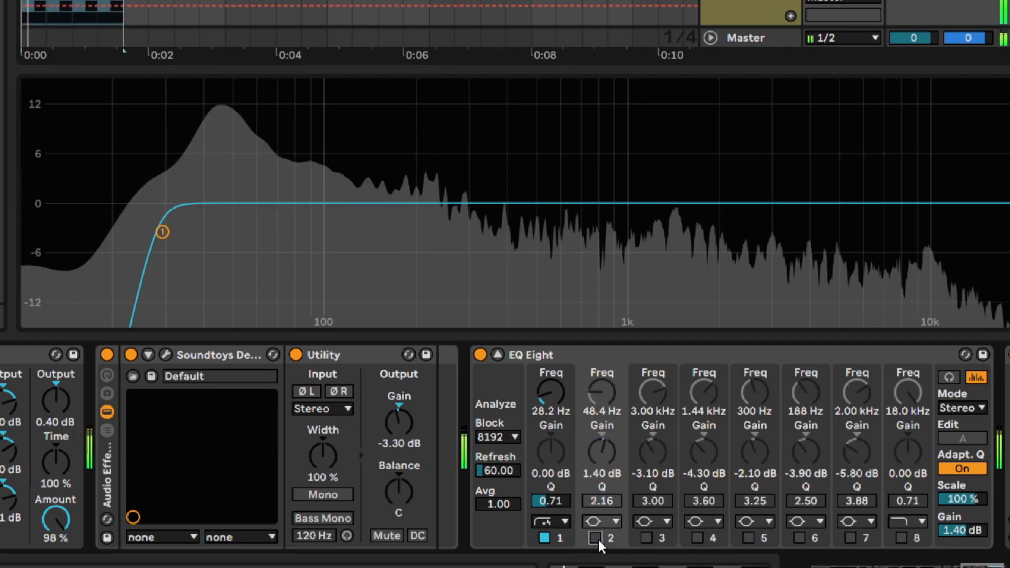
left_click(598, 538)
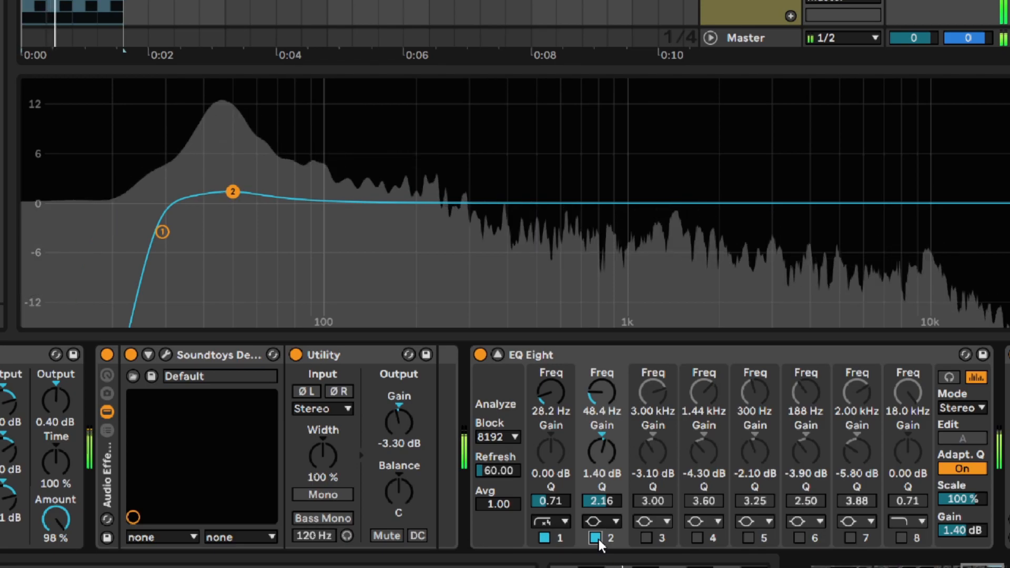
left_click(597, 537)
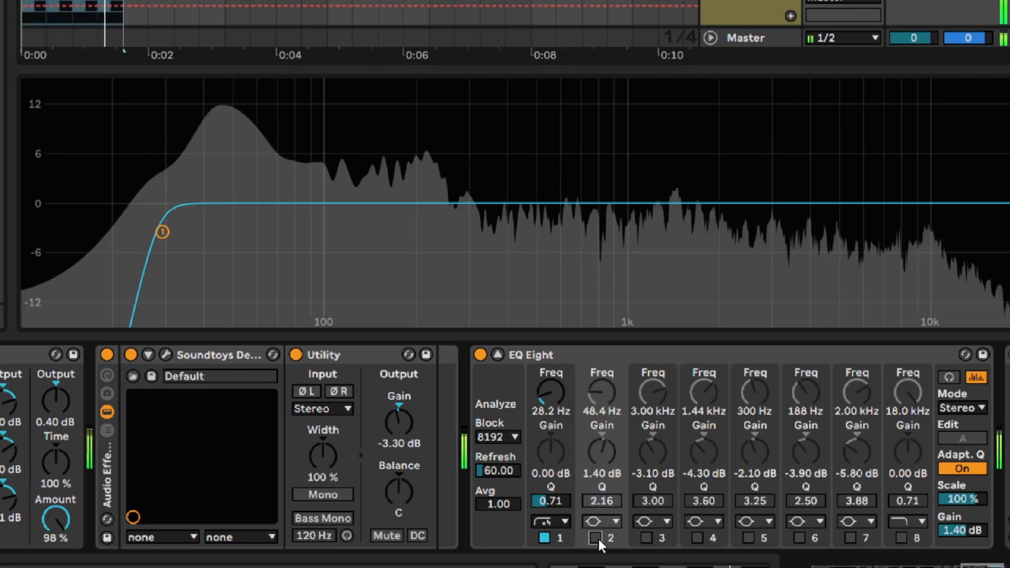
left_click(597, 538)
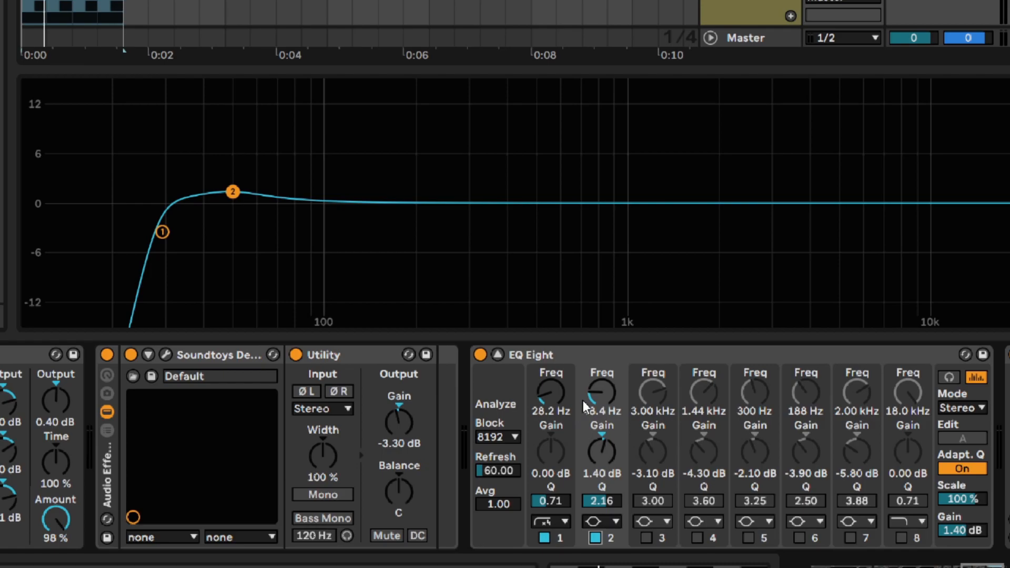
key("ctrl")
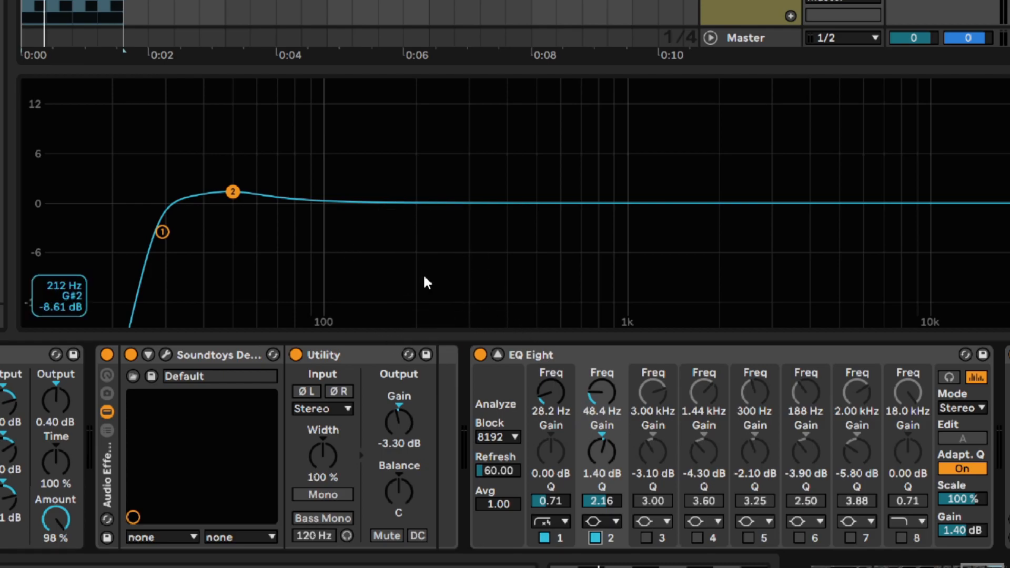
- Activate EQ Eight's band 5 cut at 300 Hz and band 6 cut at 188 Hz, comparing each on and off during playback
key("space")
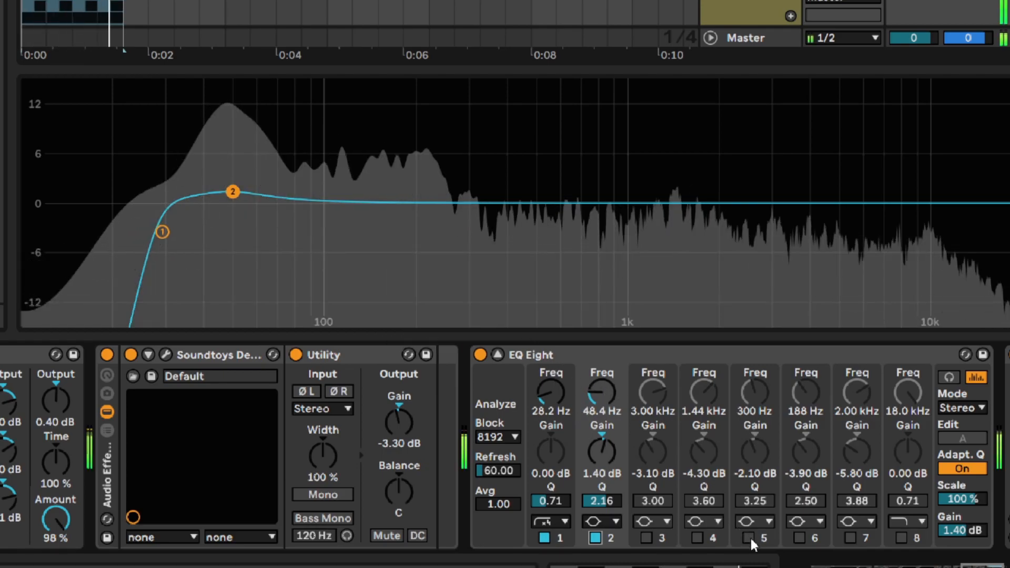
left_click(748, 537)
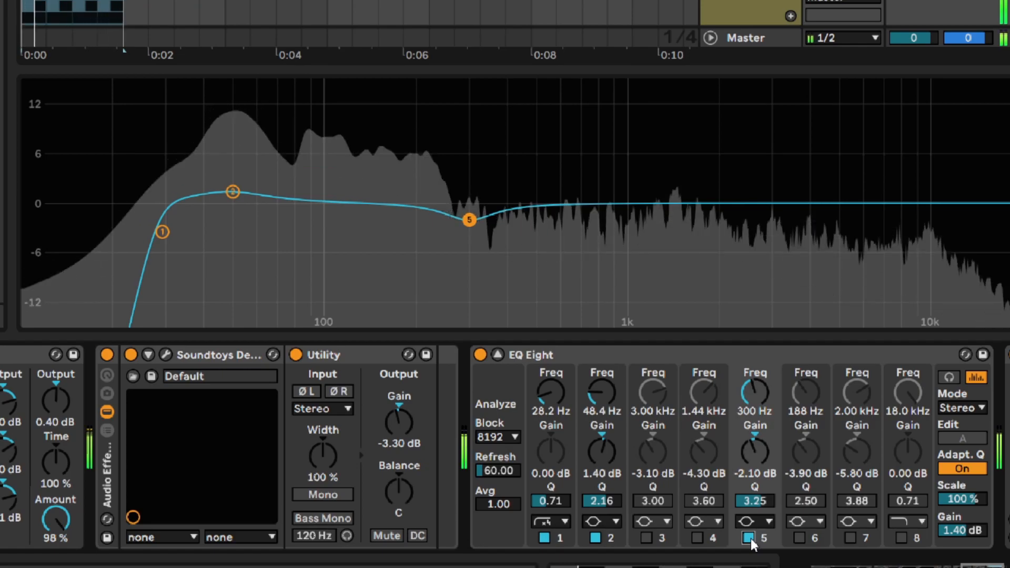
left_click(748, 537)
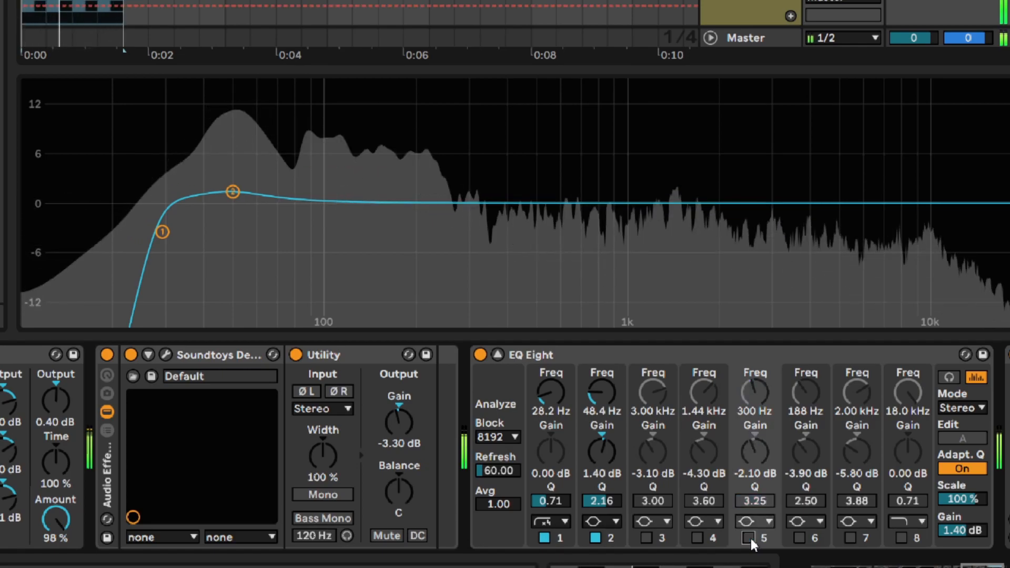
left_click(749, 538)
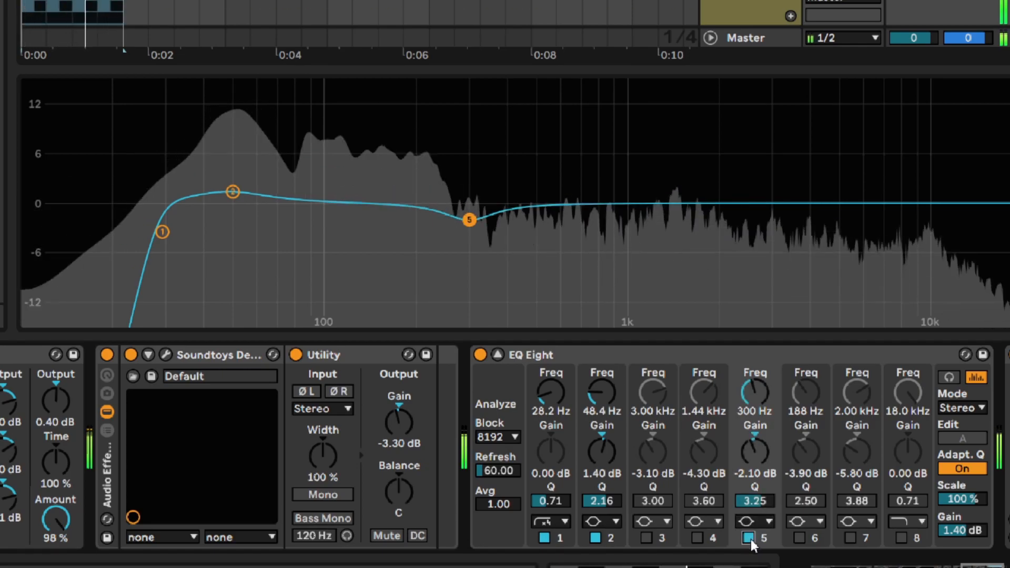
left_click(798, 536)
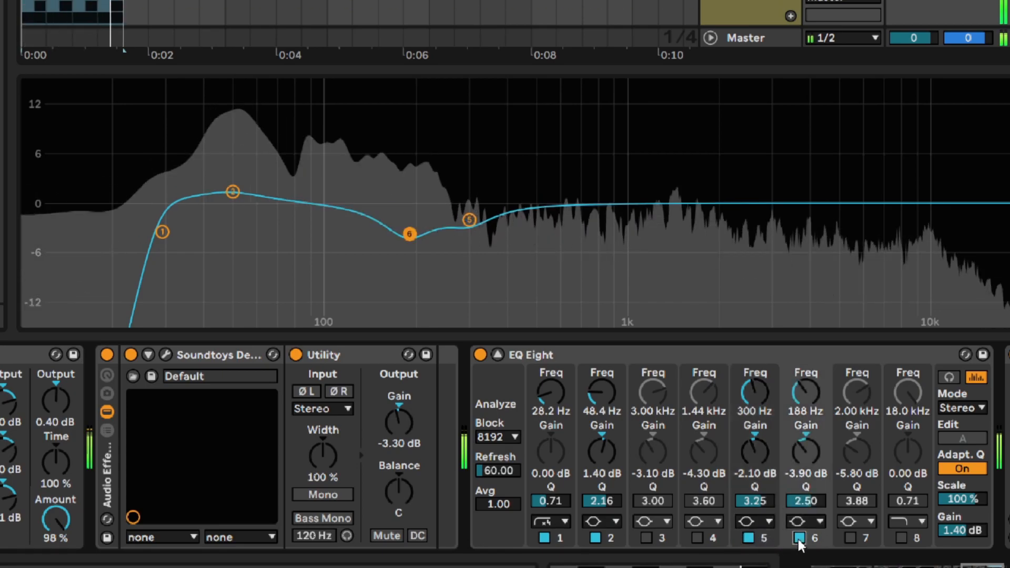
left_click(798, 537)
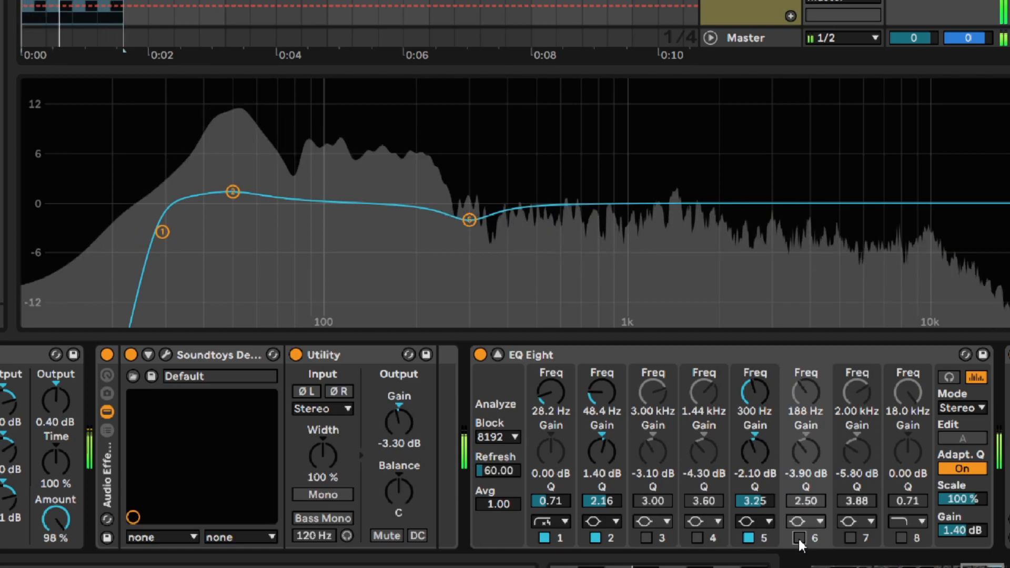
left_click(797, 537)
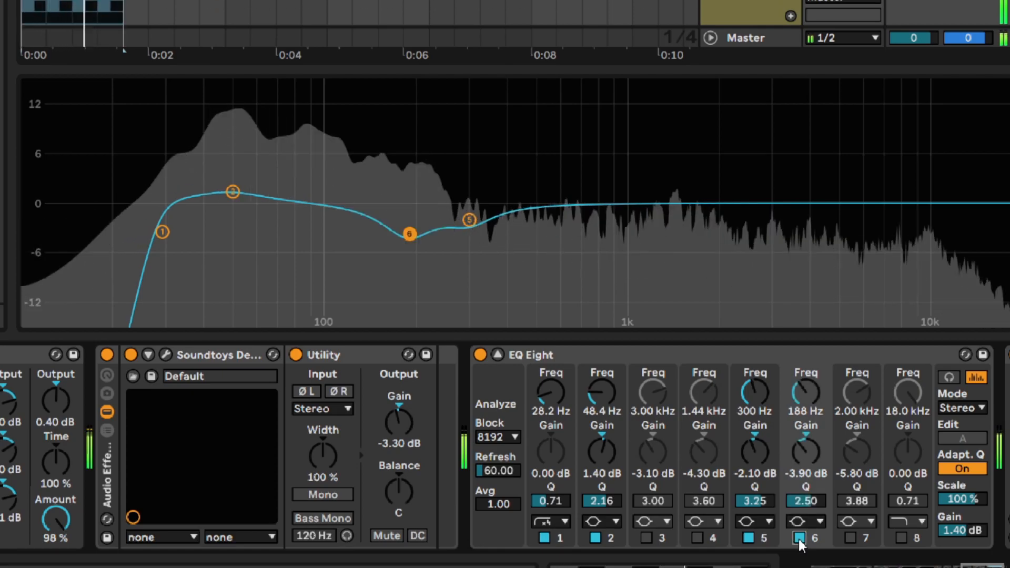
key("space")
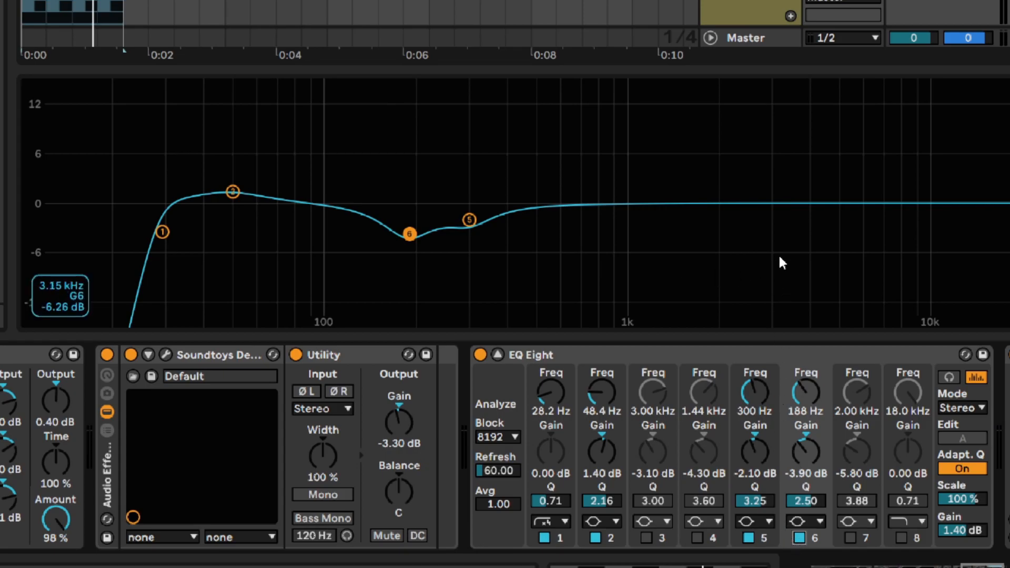
- Activate EQ Eight's band 3 cut at 3.00 kHz and band 4 cut at 1.44 kHz, comparing each on and off during playback
key("space")
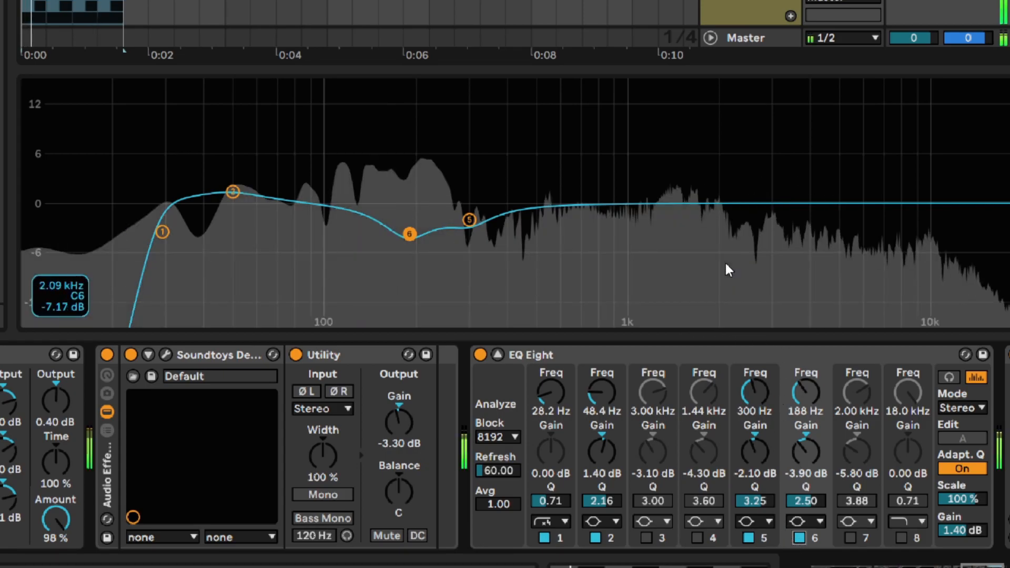
left_click(646, 538)
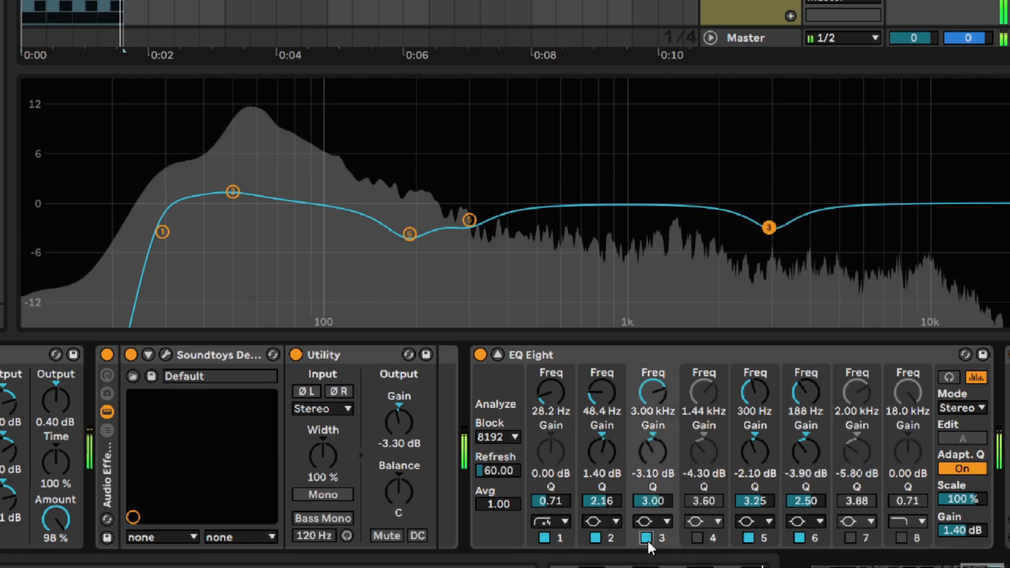
left_click(647, 538)
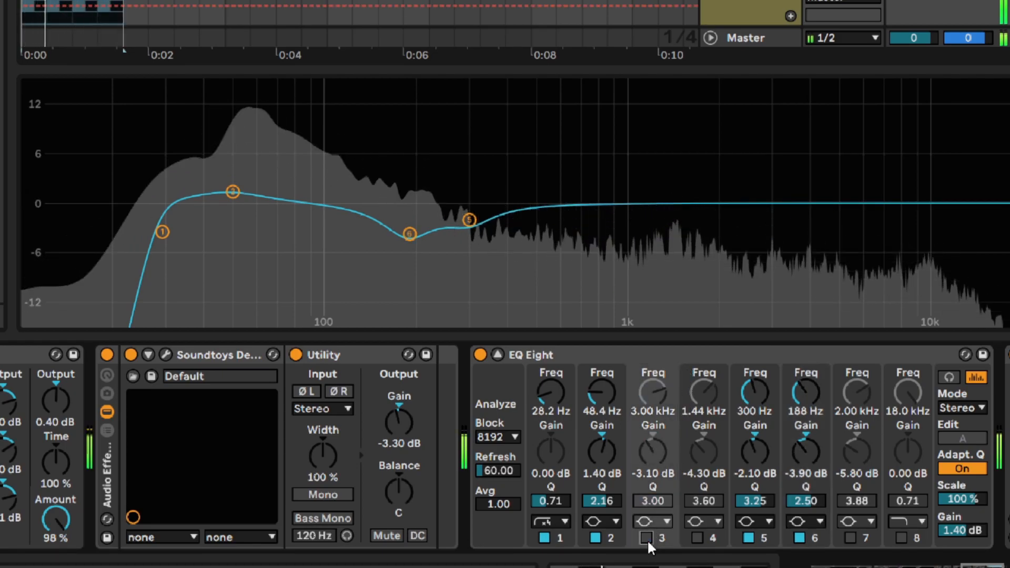
left_click(647, 538)
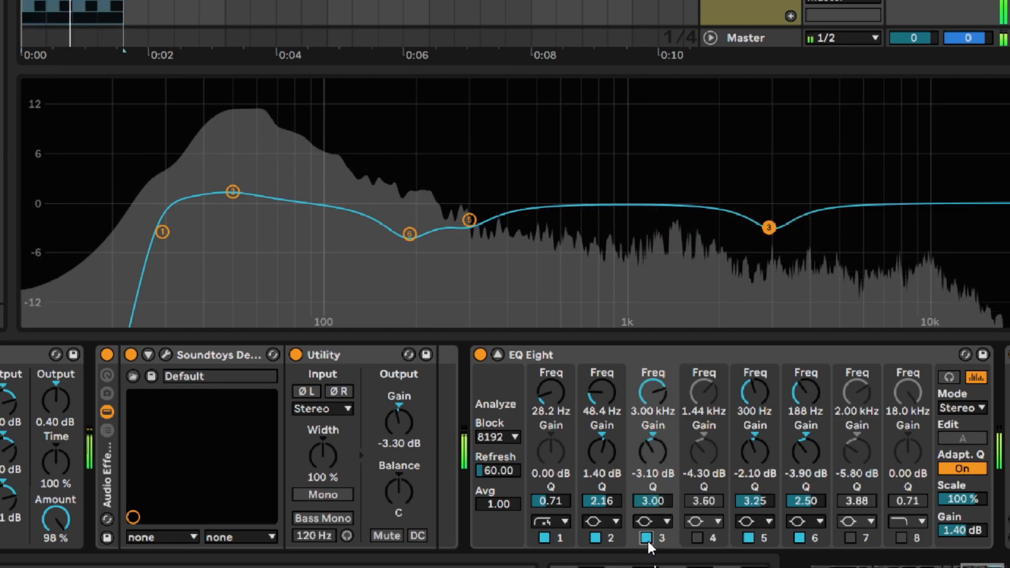
left_click(696, 539)
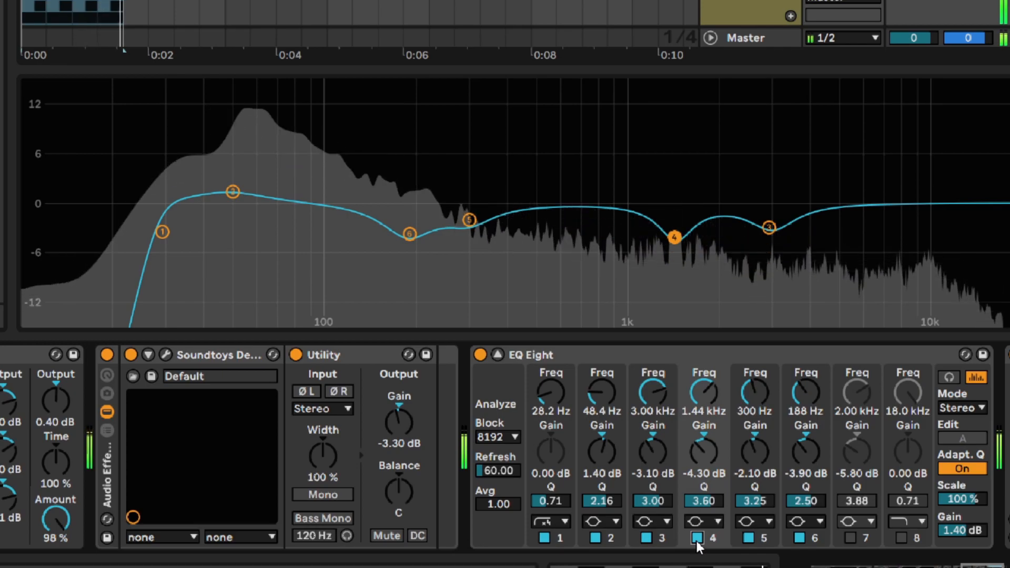
left_click(697, 538)
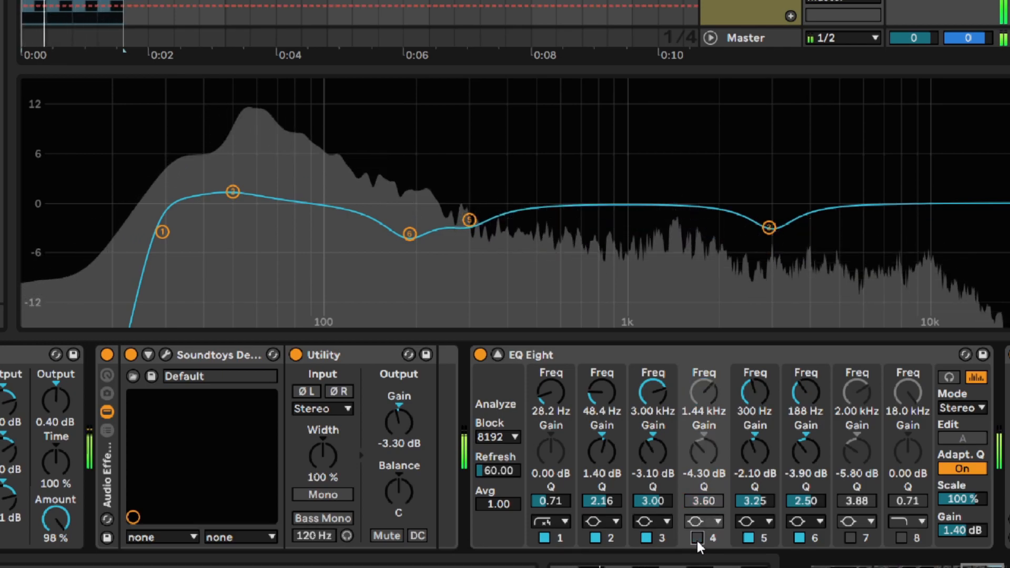
left_click(696, 539)
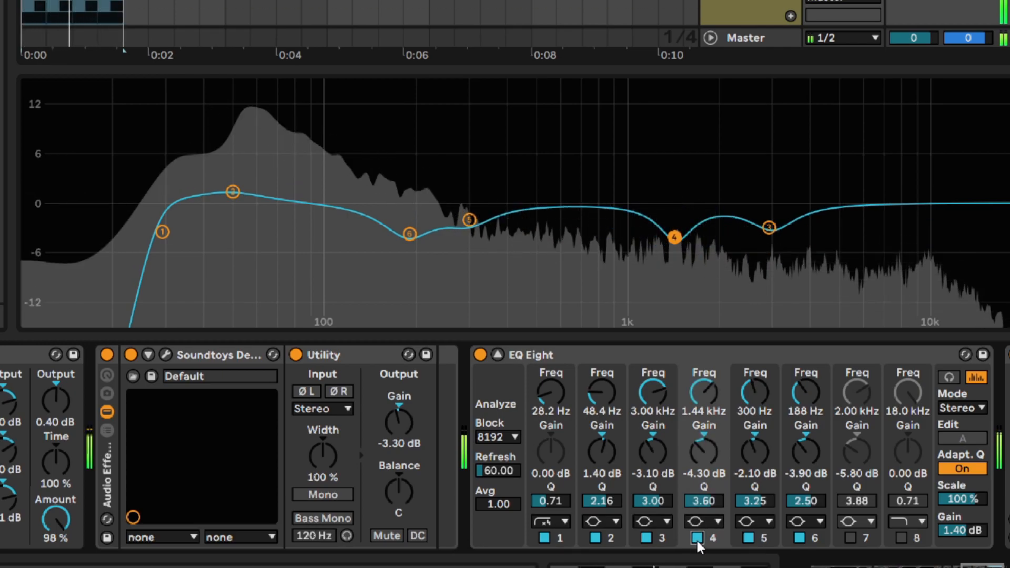
- Activate EQ Eight's band 7 cut of -5.80 dB at 2.00 kHz, comparing the band on and off during playback
left_click(847, 537)
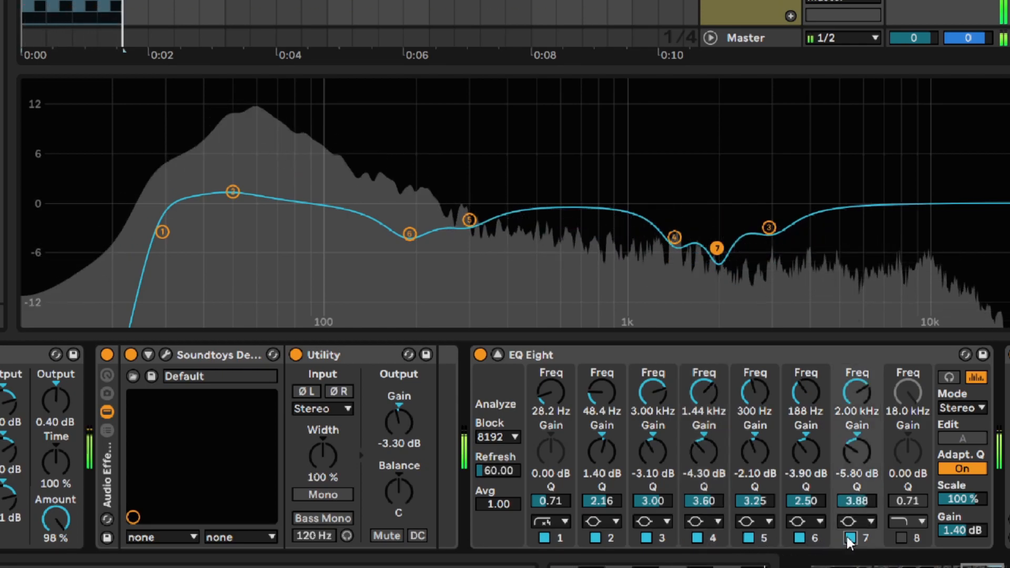
left_click(846, 536)
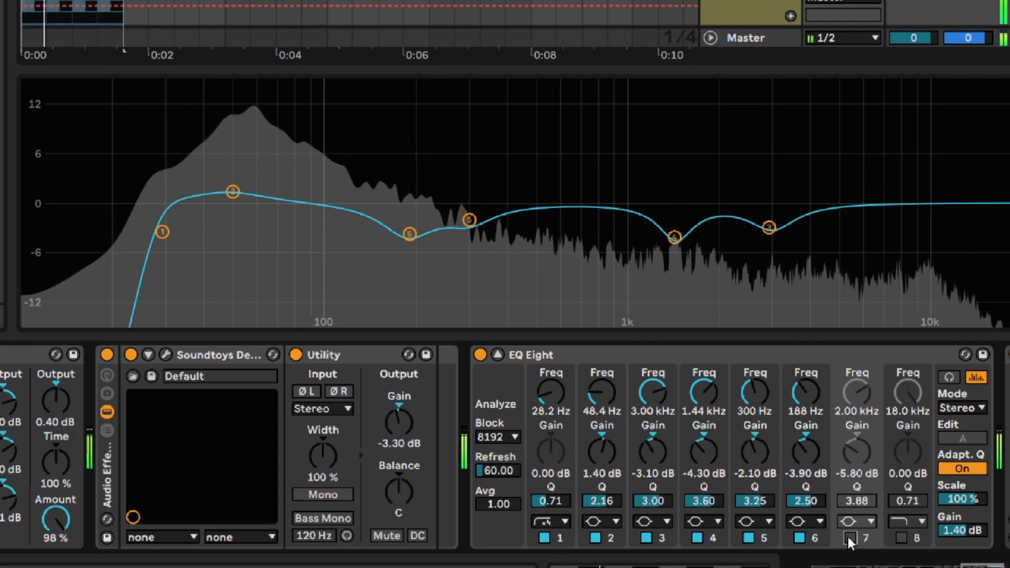
left_click(847, 537)
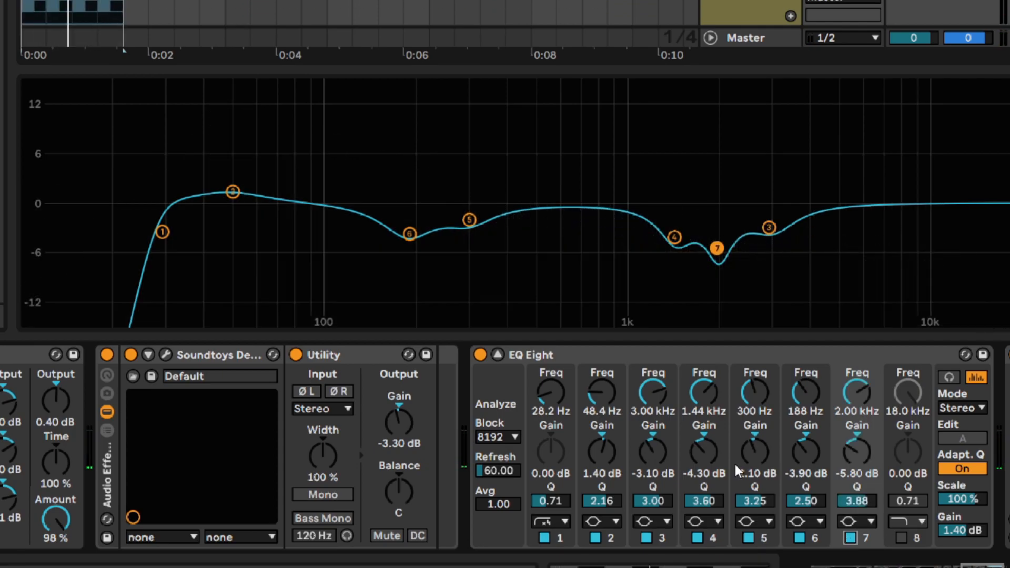
- Compare the whole EQ Eight device on and off during playback, leaving it active
left_click(480, 355)
left_click(480, 355)
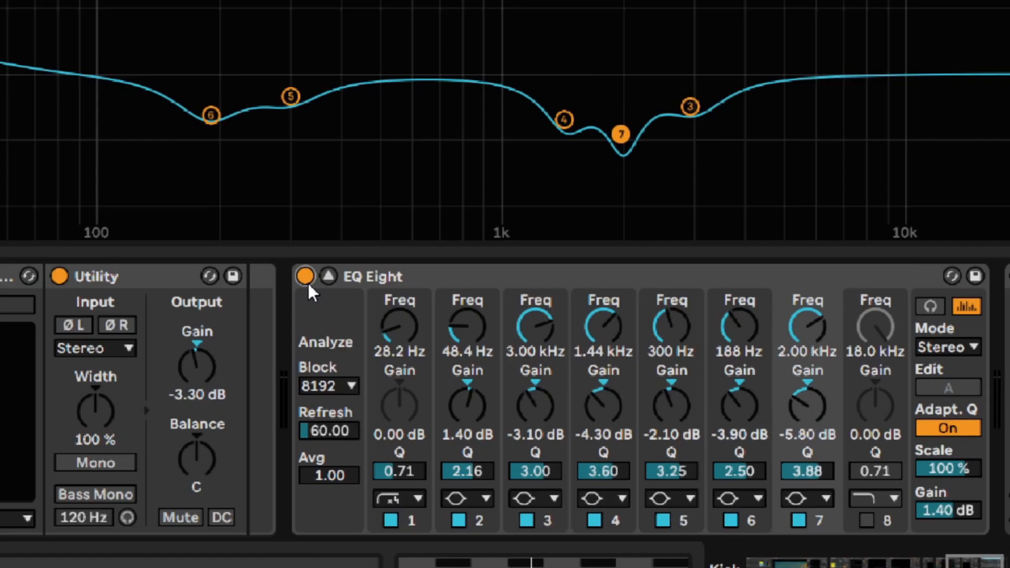
left_click(44, 164)
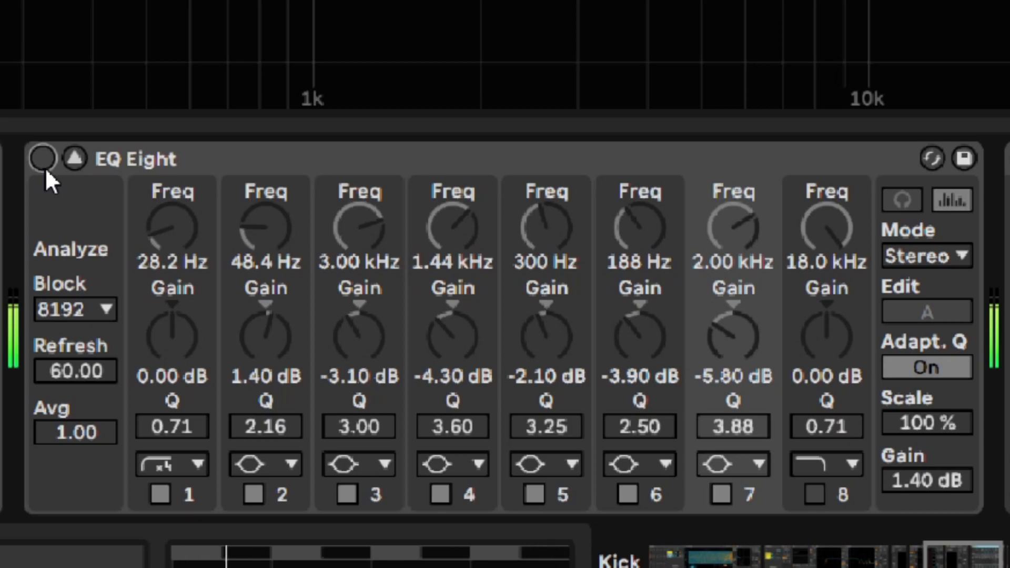
left_click(44, 164)
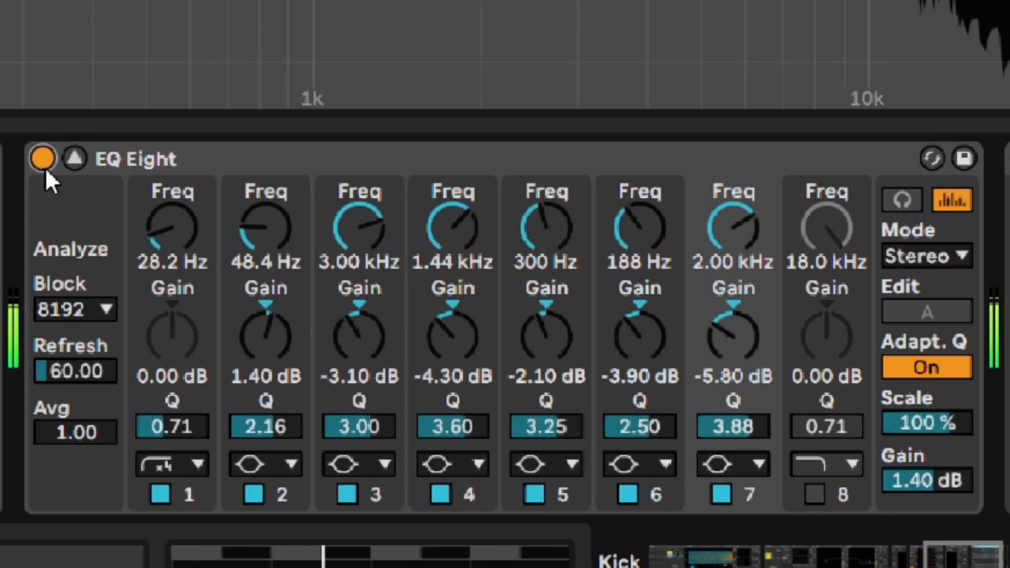
left_click(45, 168)
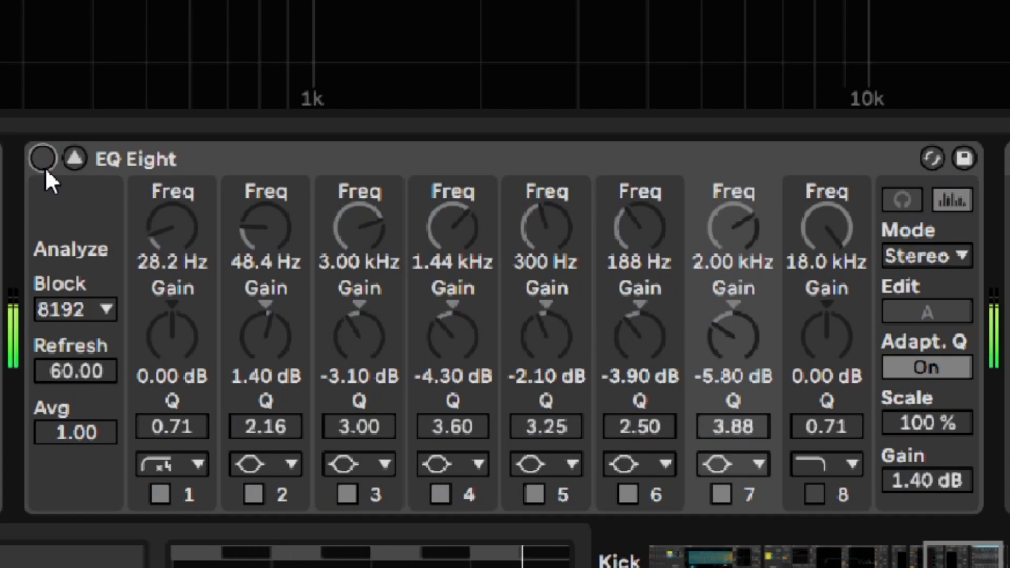
left_click(45, 167)
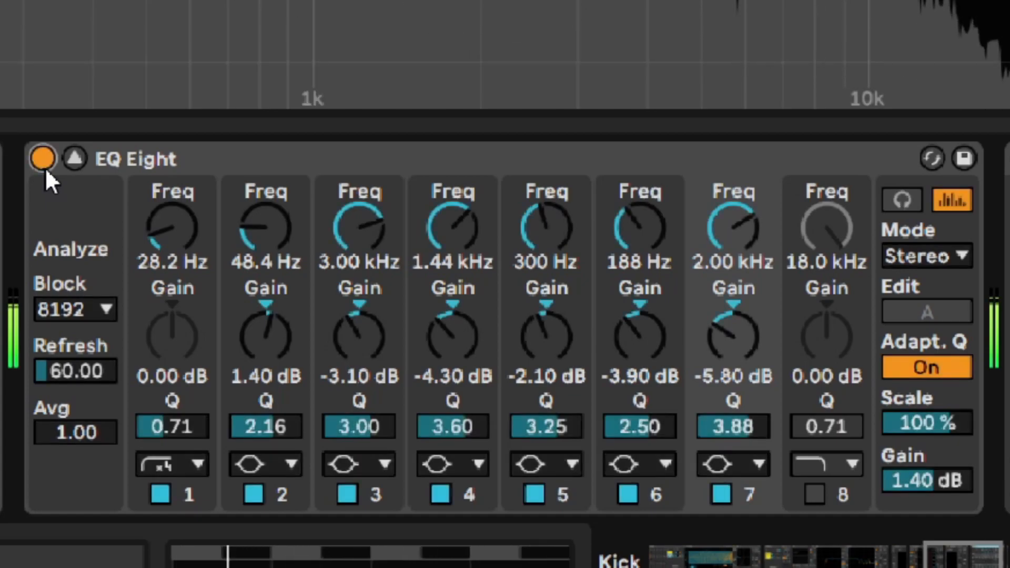